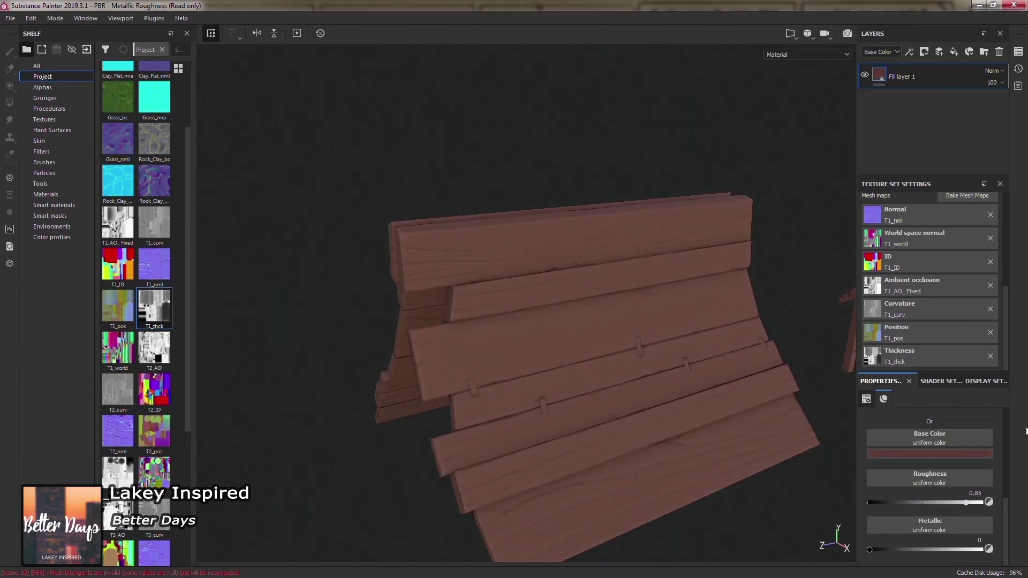
- Add a new layer folder in the Layers panel to hold the roof work
click(984, 51)
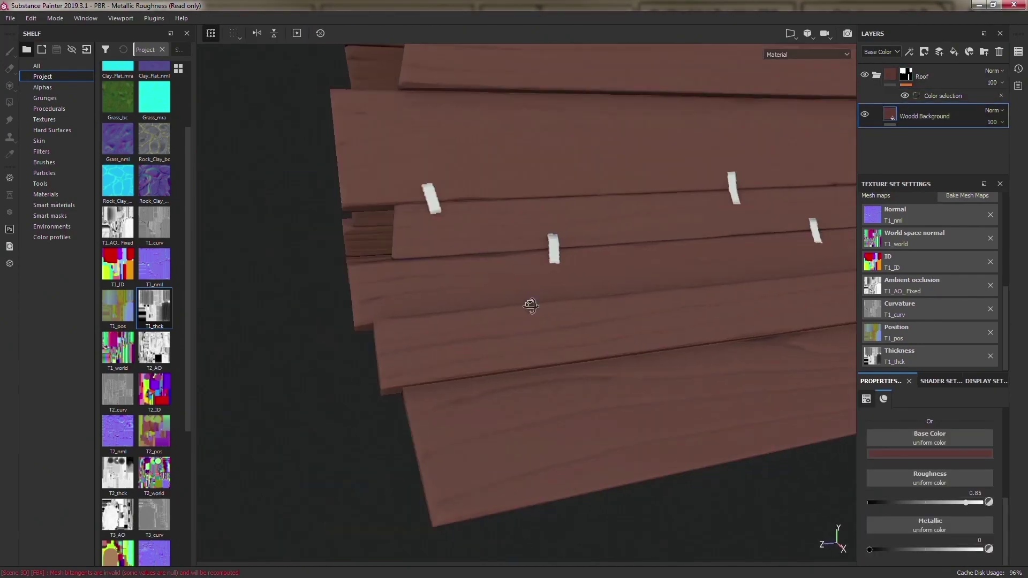
- Open the Woodd Background layer's mask options to build the pale pink fill layer
right_click(882, 120)
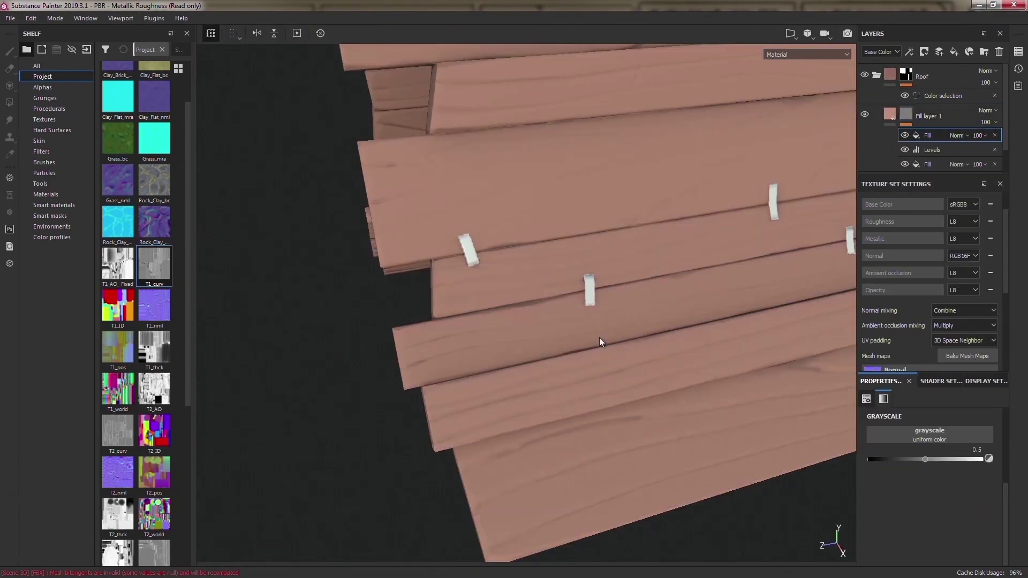
scroll(122, 283, up, 10)
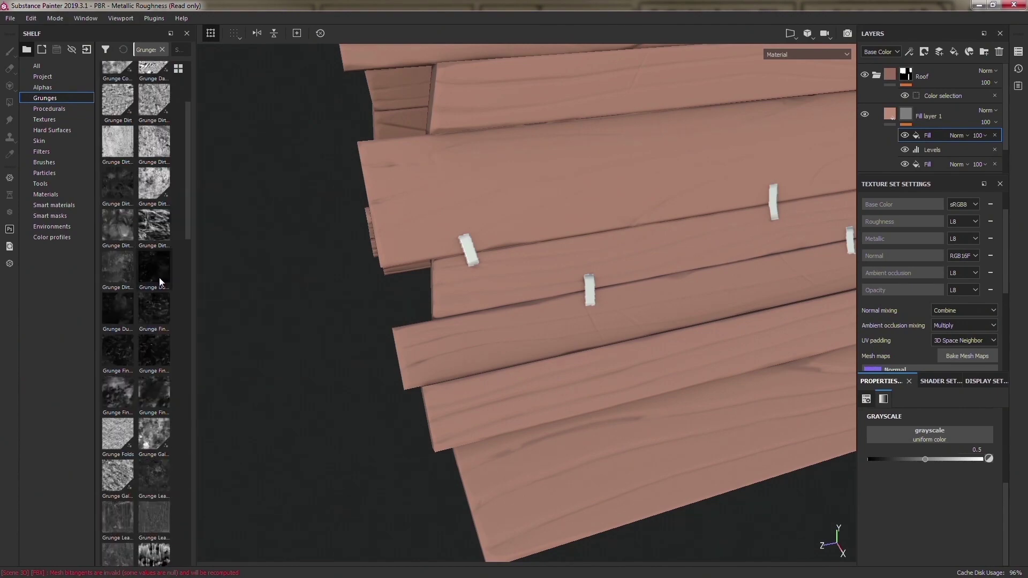
- Drop Grunge Dirt Muddy into the mask fill slot and add a new black fill layer
drag(117, 186, 716, 284)
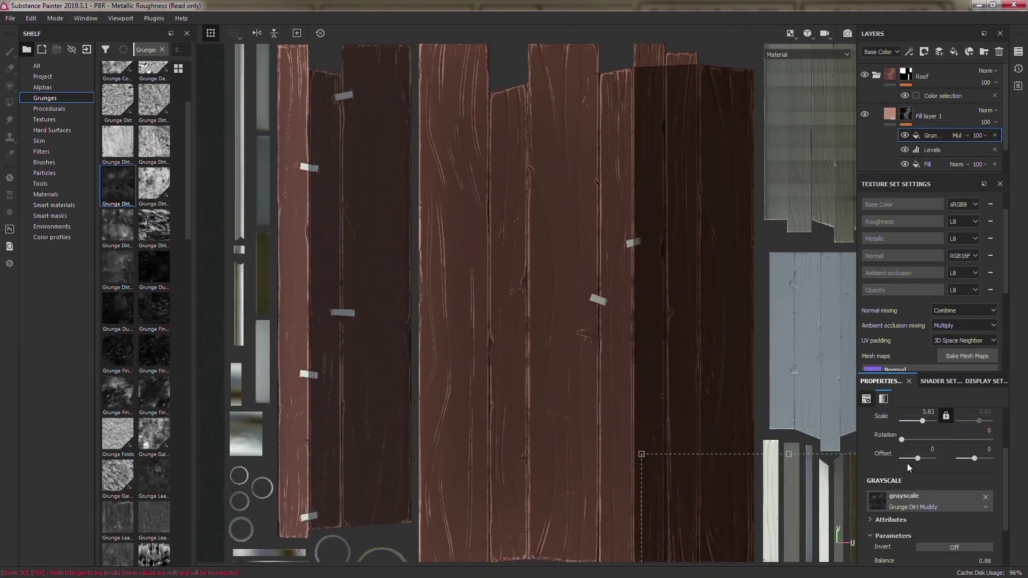
right_click(883, 114)
click(910, 129)
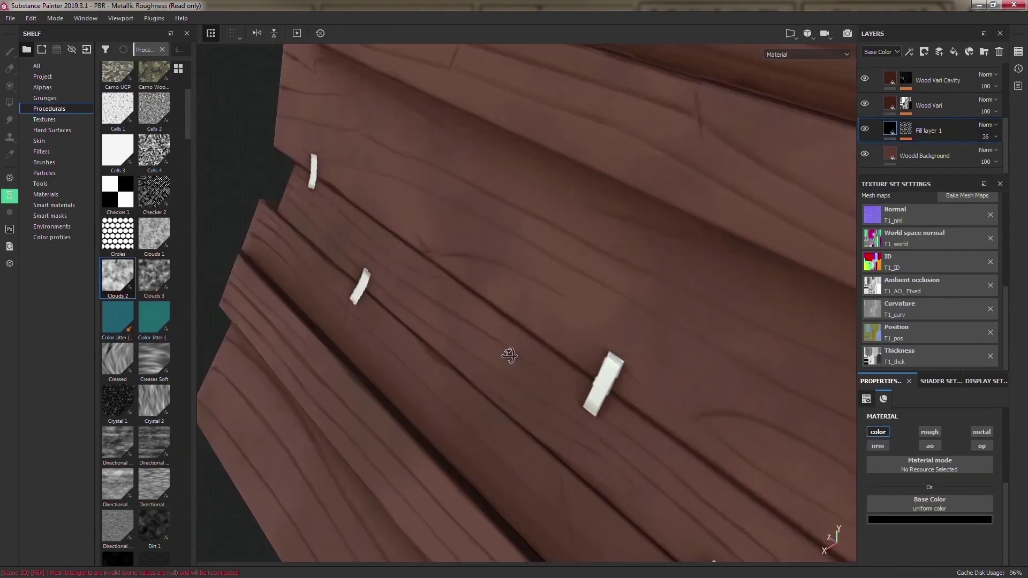
- Lower the dark fill layer's opacity and raise the Clouds 2 mask effect opacity to 94
key(F1)
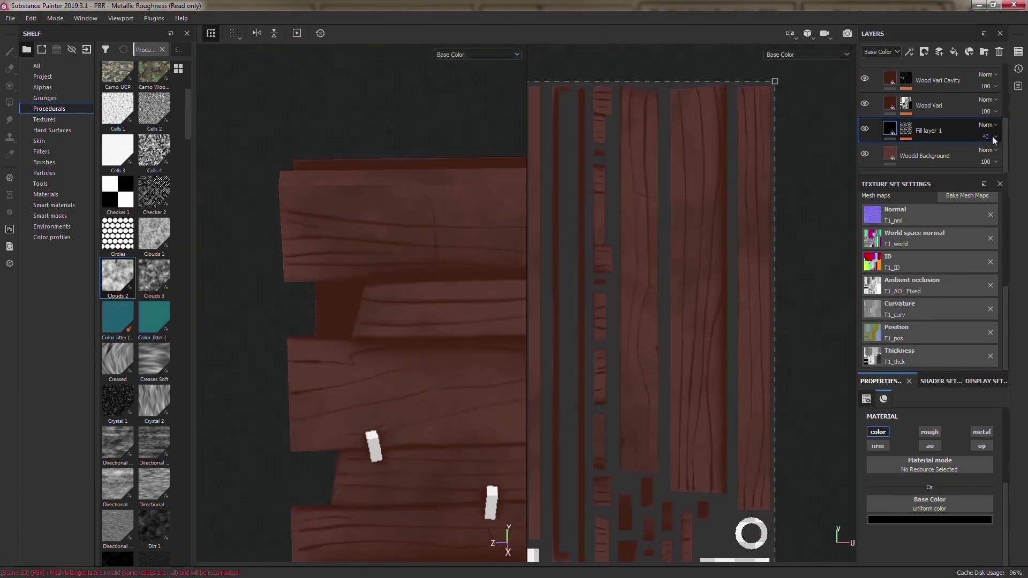
drag(992, 135, 989, 136)
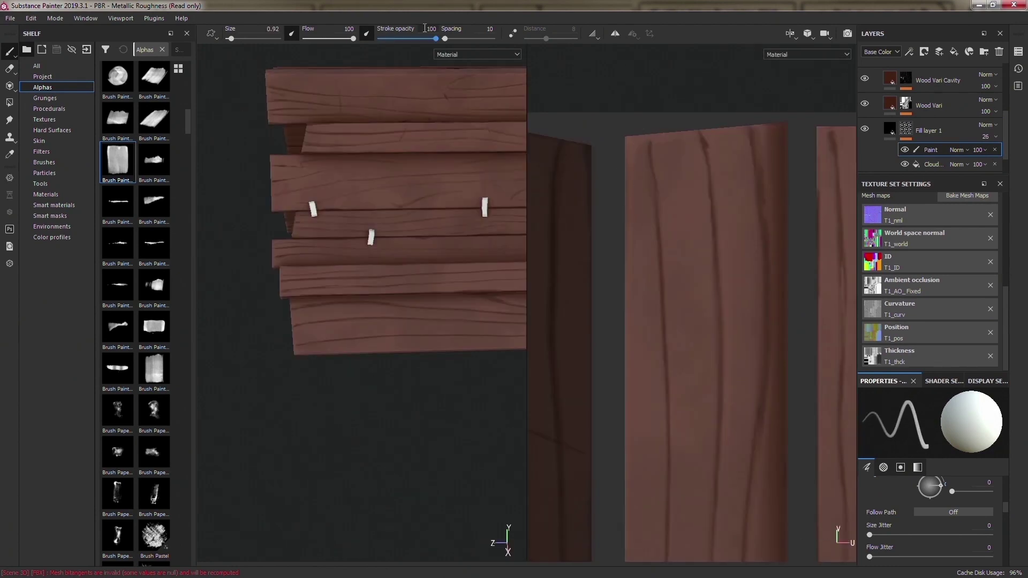
key(m)
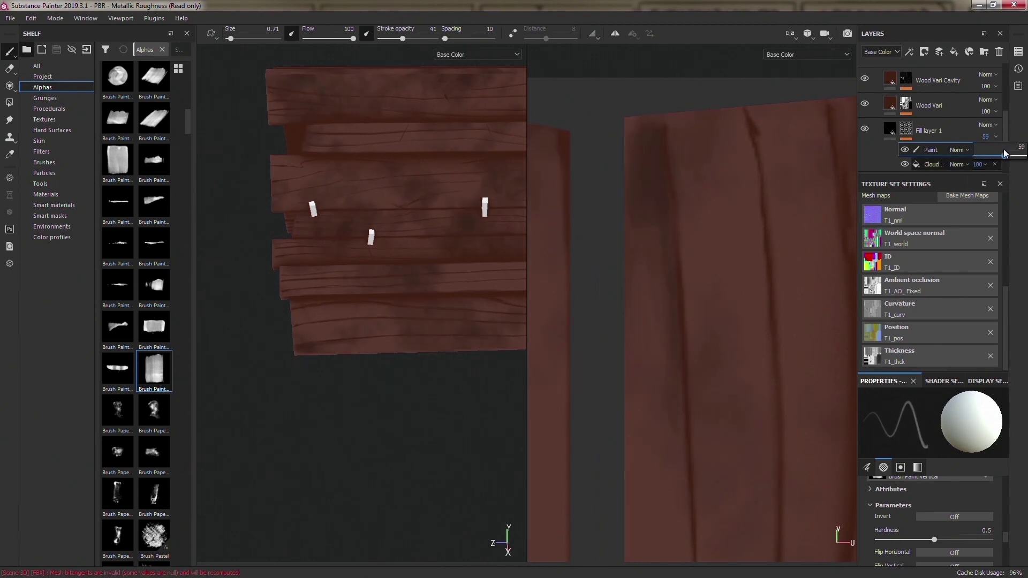
click(978, 165)
drag(1010, 183, 1015, 185)
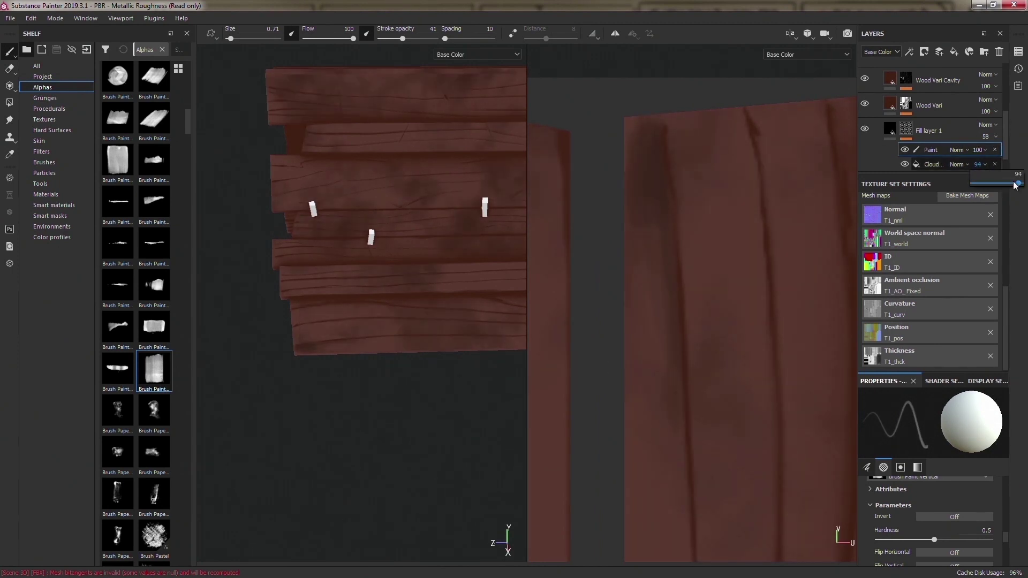
scroll(614, 256, down, 3)
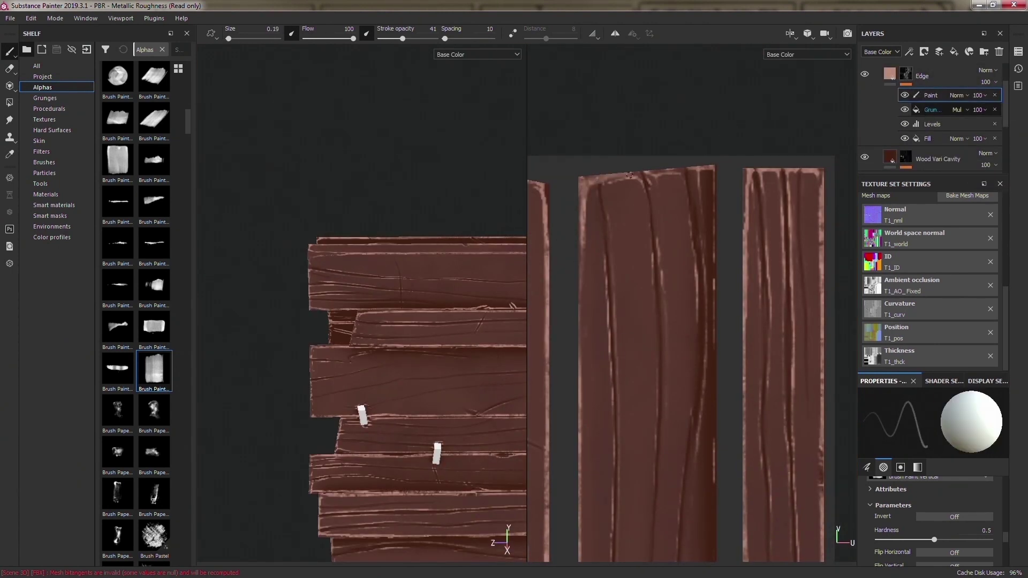
- Frame a close-up of the plank edges in base colour view and bring up the brush settings
middle_drag(683, 171, 643, 201)
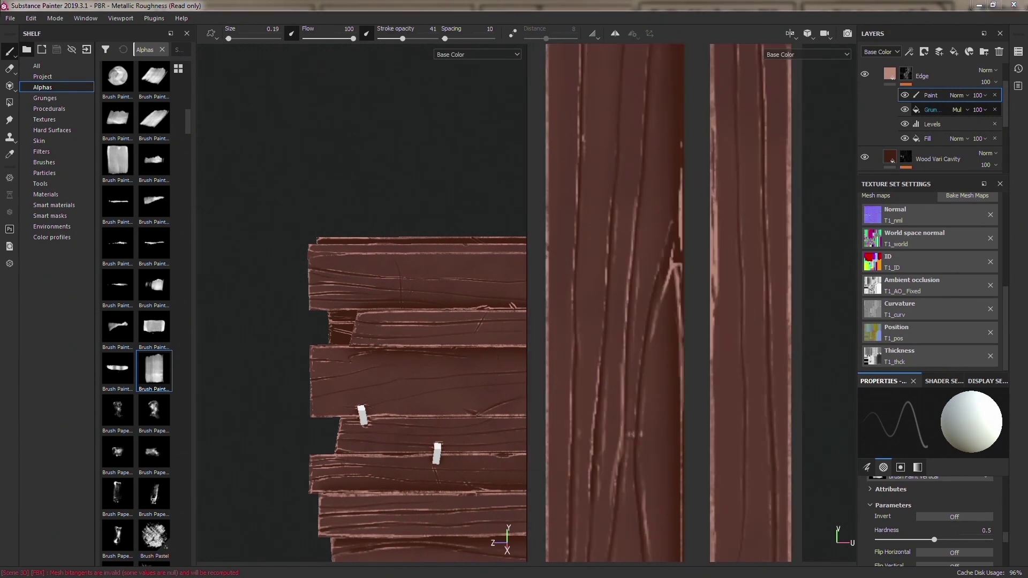
mouse_move(312, 298)
alt+mouse_down()
mouse_move(429, 346)
mouse_move(319, 289)
mouse_move(390, 402)
mouse_move(731, 280)
mouse_move(738, 230)
alt+mouse_up()
mouse_move(374, 321)
alt+mouse_down()
mouse_move(333, 427)
mouse_move(484, 375)
mouse_move(498, 231)
mouse_move(407, 300)
alt+mouse_up()
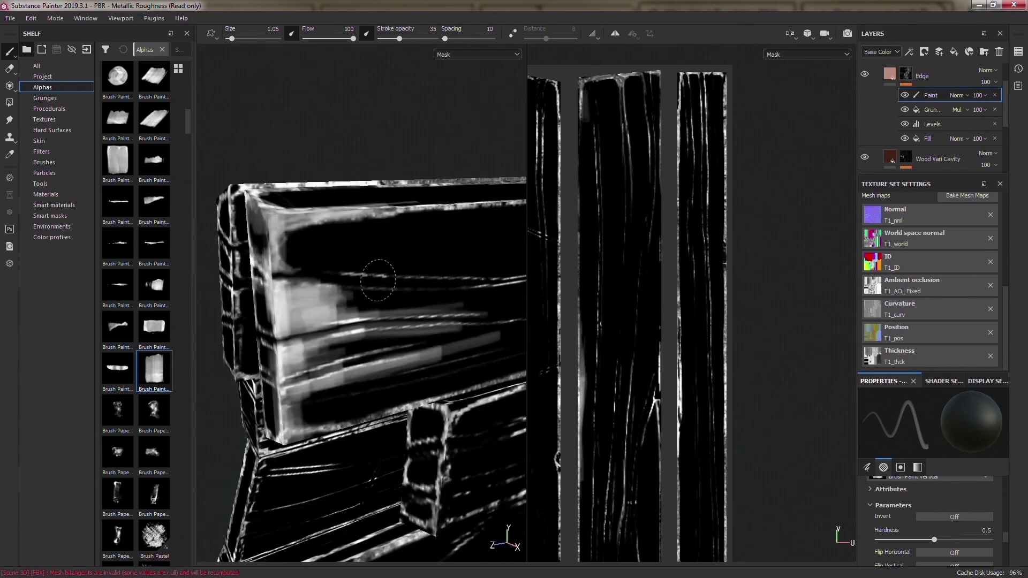
key(c)
mouse_move(413, 535)
alt+mouse_down()
mouse_move(315, 391)
mouse_move(390, 145)
mouse_move(429, 241)
mouse_move(504, 315)
mouse_move(407, 268)
mouse_move(482, 241)
mouse_move(428, 161)
alt+mouse_up()
right_click(390, 145)
- Inspect the plank edge and support block in 3D, then raise the brush stroke opacity
key(F2)
drag(435, 38, 402, 39)
alt+drag(557, 216, 427, 204)
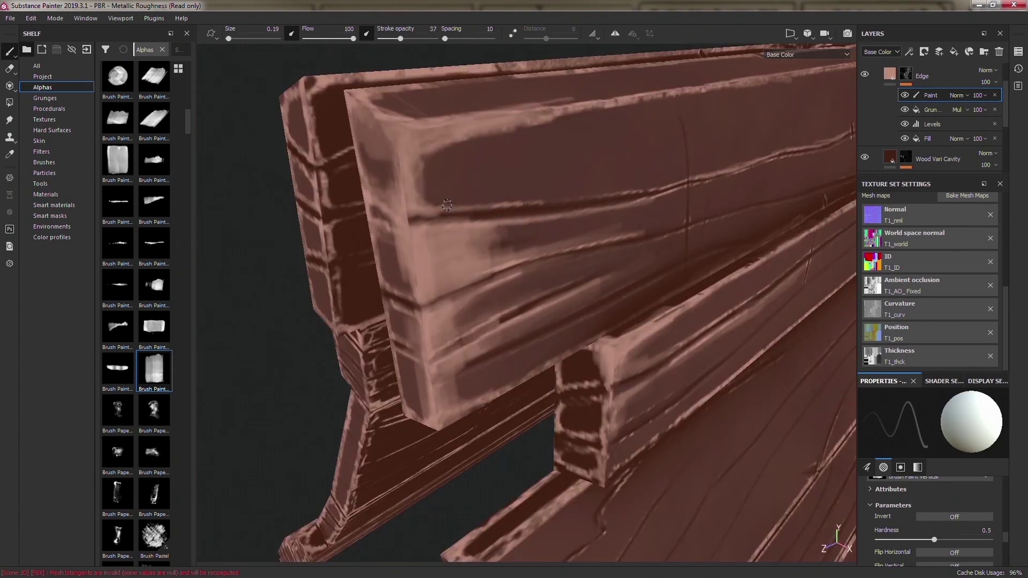
alt+drag(541, 202, 387, 361)
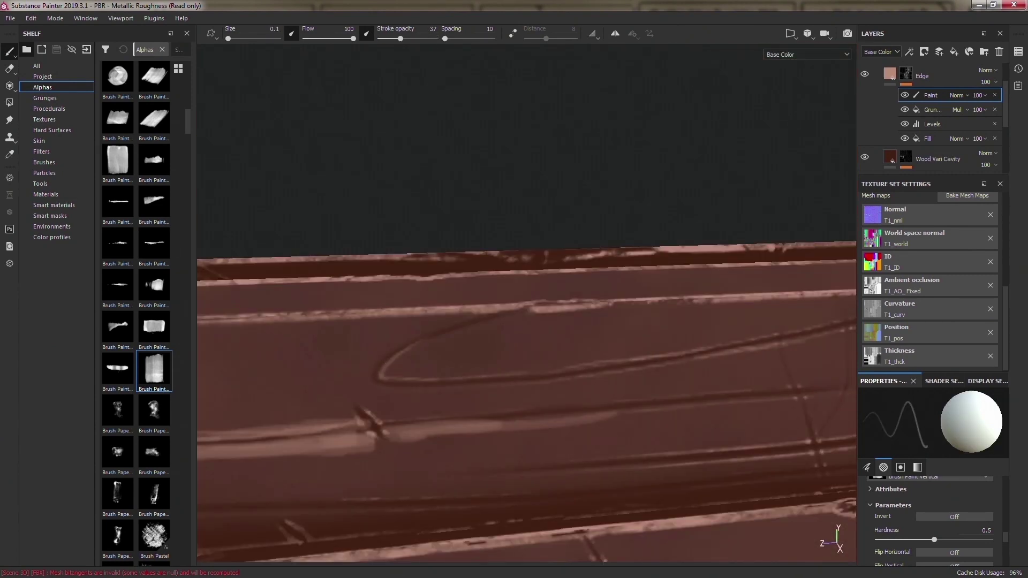
mouse_move(749, 402)
alt+mouse_down()
mouse_move(643, 374)
mouse_move(494, 400)
mouse_move(573, 328)
mouse_move(375, 321)
alt+mouse_up()
key(F3)
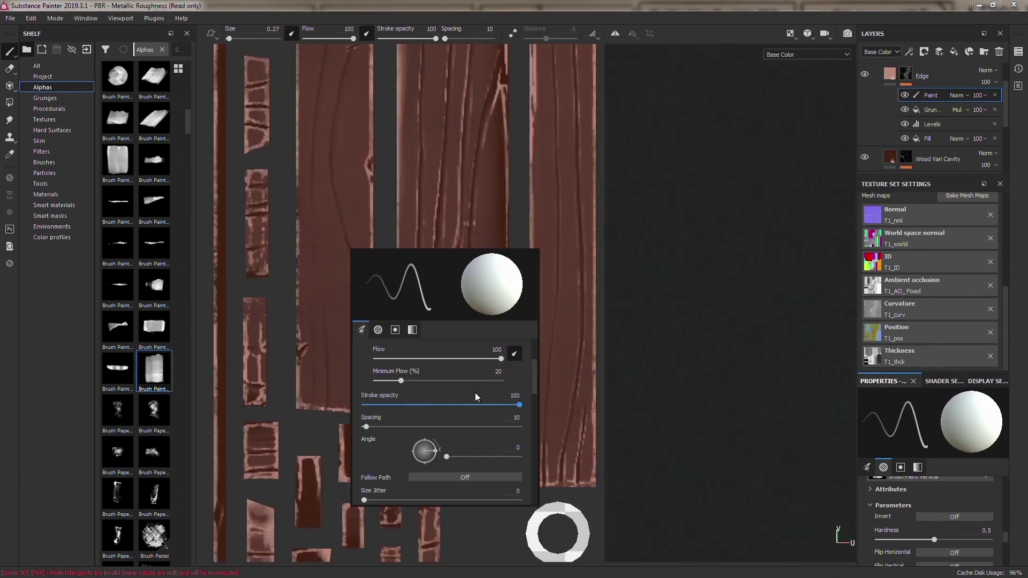
right_click(314, 403)
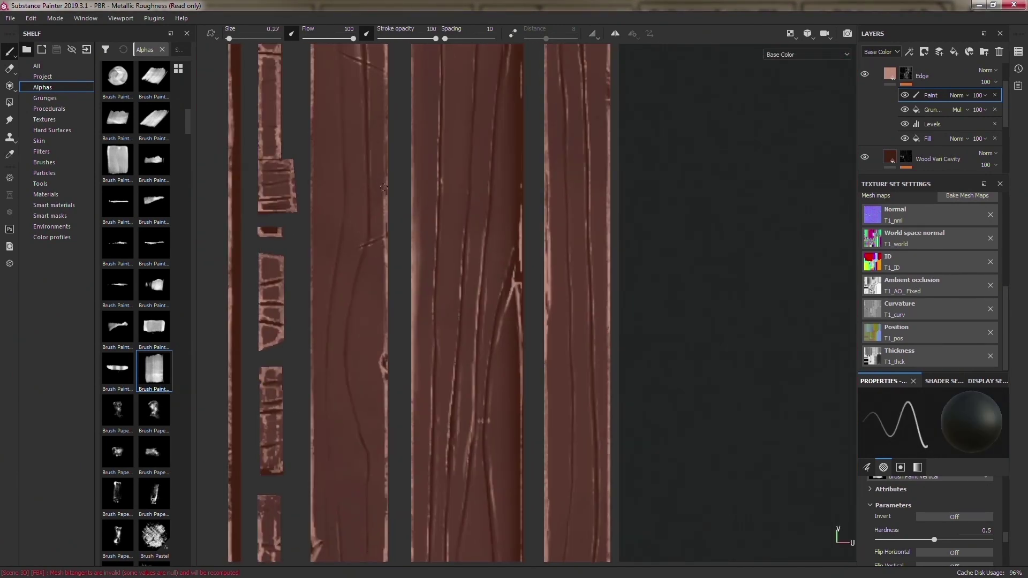
- Paint pale pink highlights along the plank ends in the Edge mask, switching 2D and 3D views
middle_drag(382, 143, 326, 182)
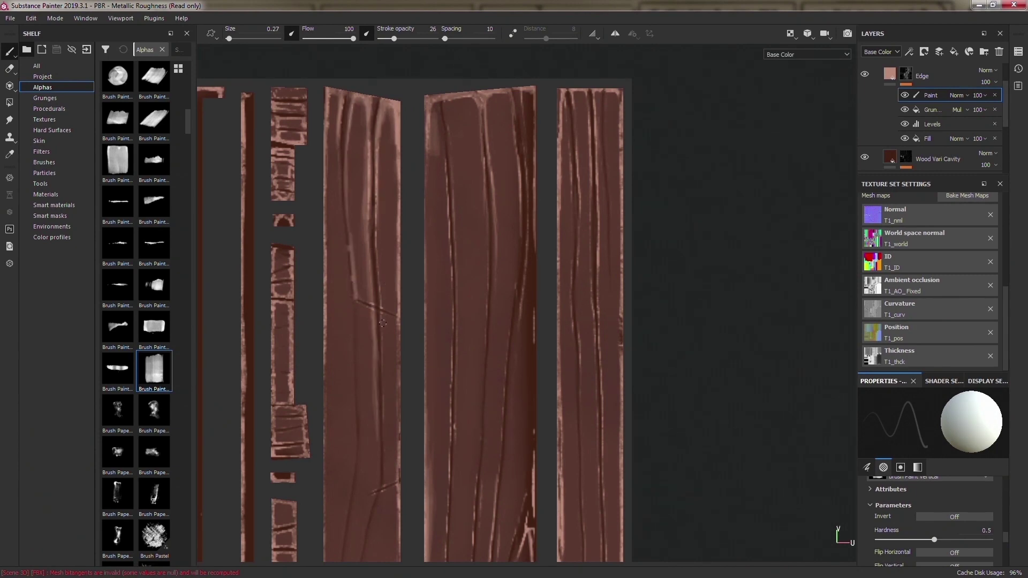
middle_drag(382, 322, 395, 409)
middle_drag(476, 406, 376, 500)
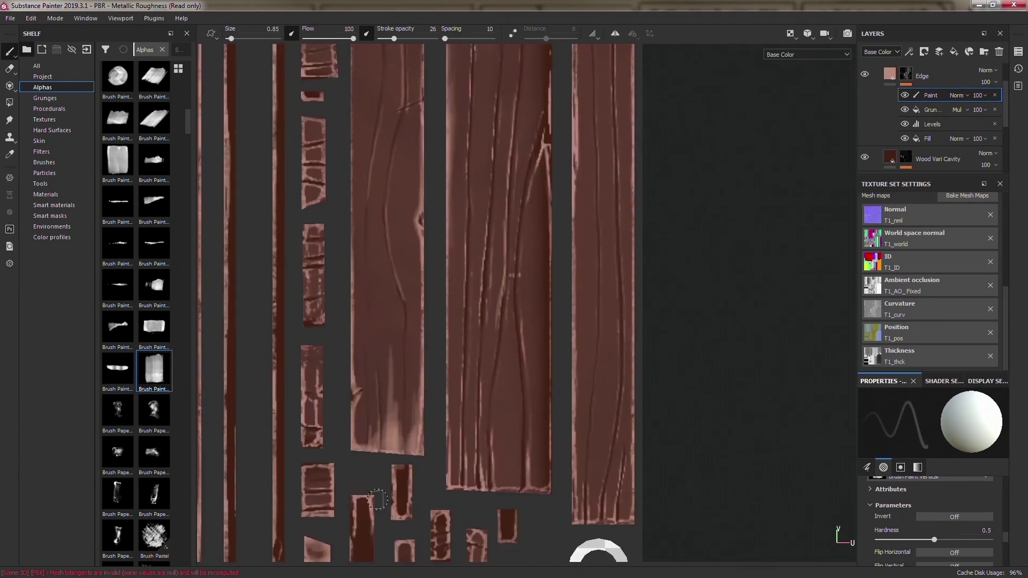
key(F2)
mouse_move(814, 349)
alt+mouse_down()
mouse_move(714, 359)
mouse_move(695, 442)
alt+mouse_up()
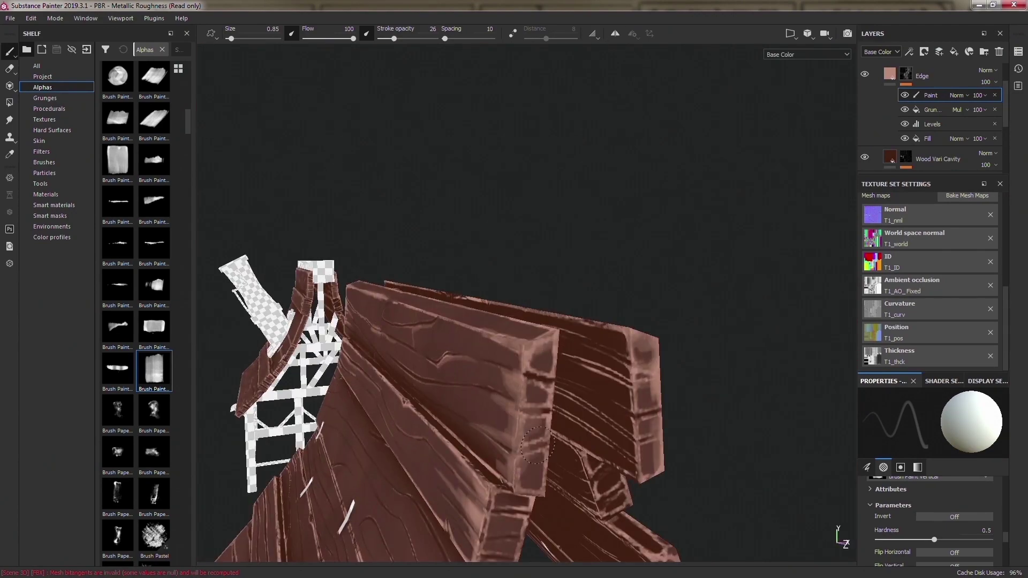
key(F3)
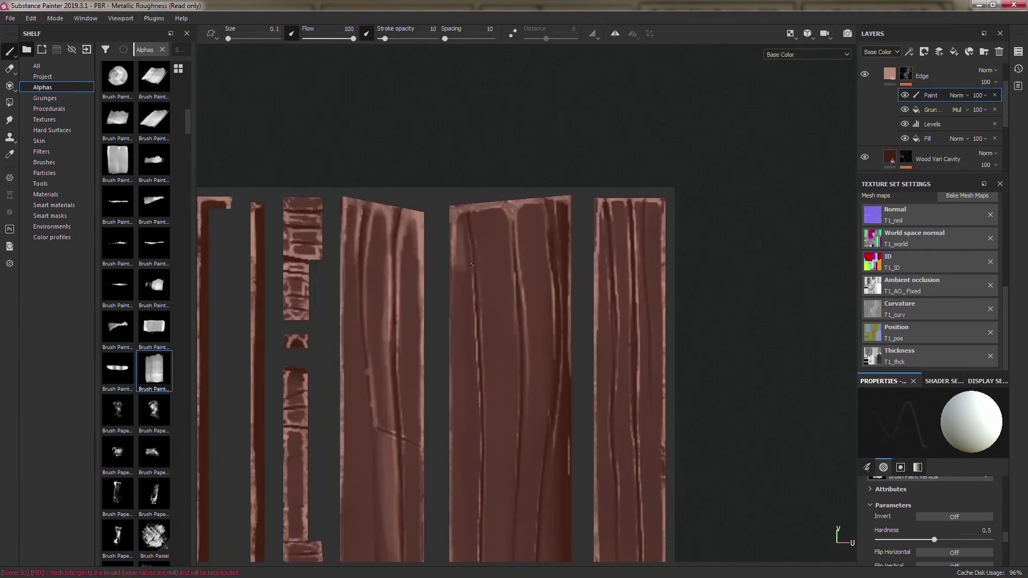
key(F2)
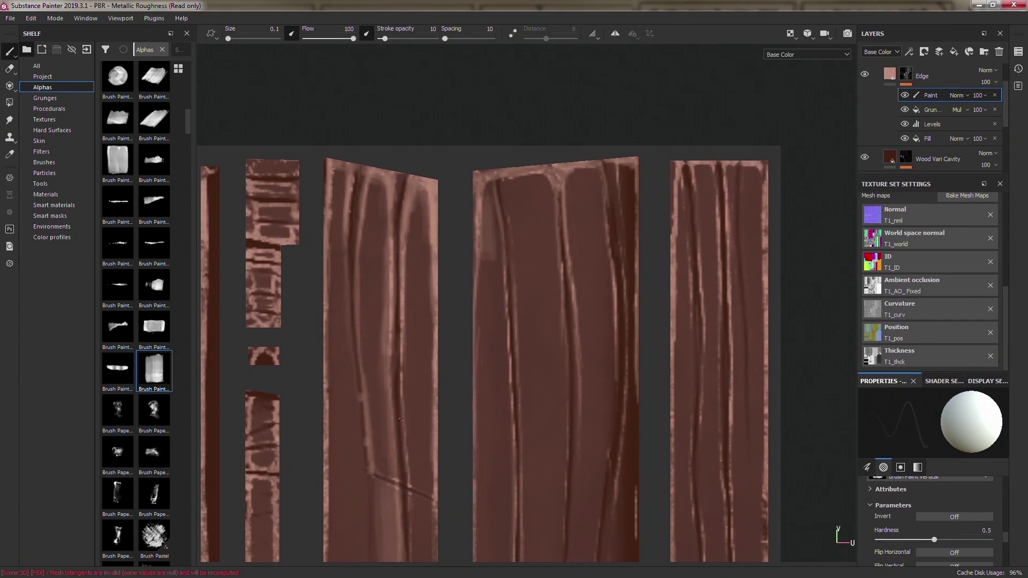
key(F3)
middle_drag(532, 468, 512, 253)
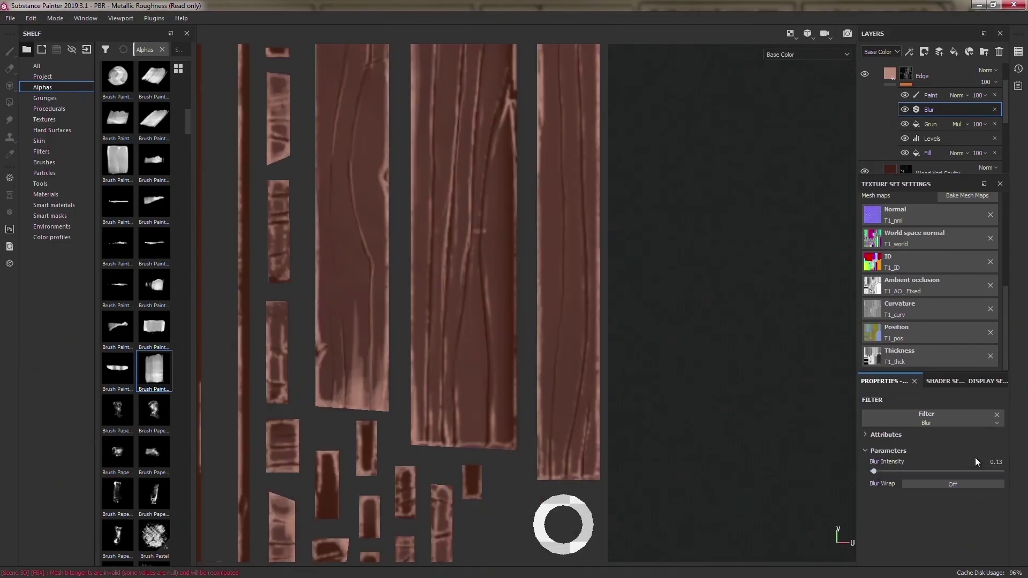
- Save the project with the new edge highlights
scroll(473, 420, up, 1)
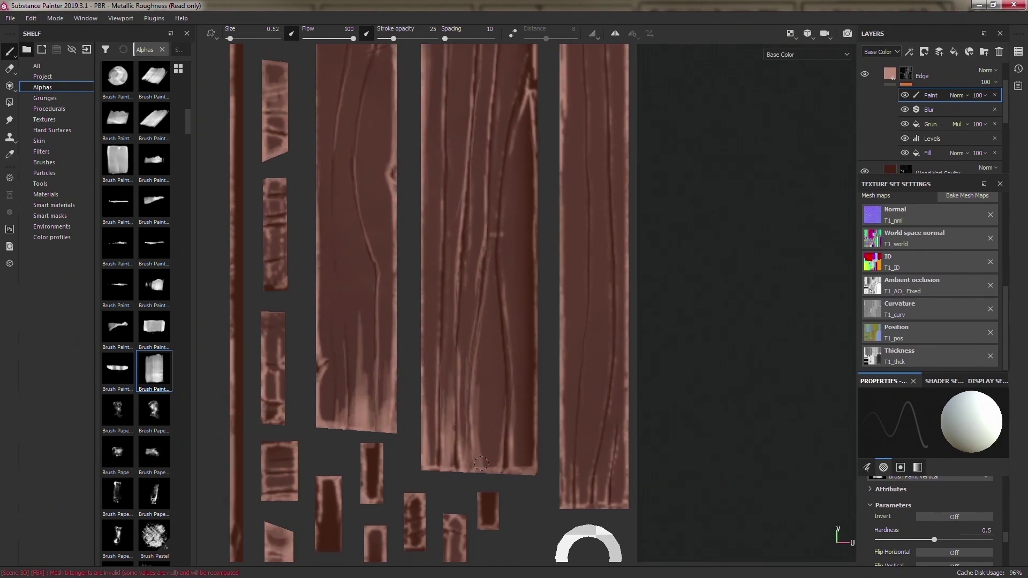
key(ctrl+s)
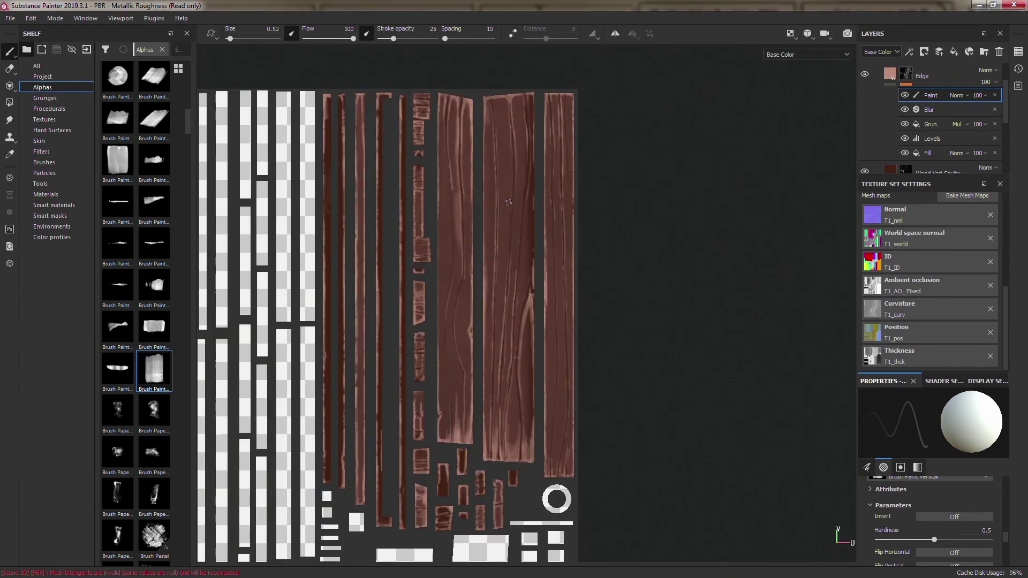
scroll(509, 203, up, 3)
scroll(418, 157, up, 2)
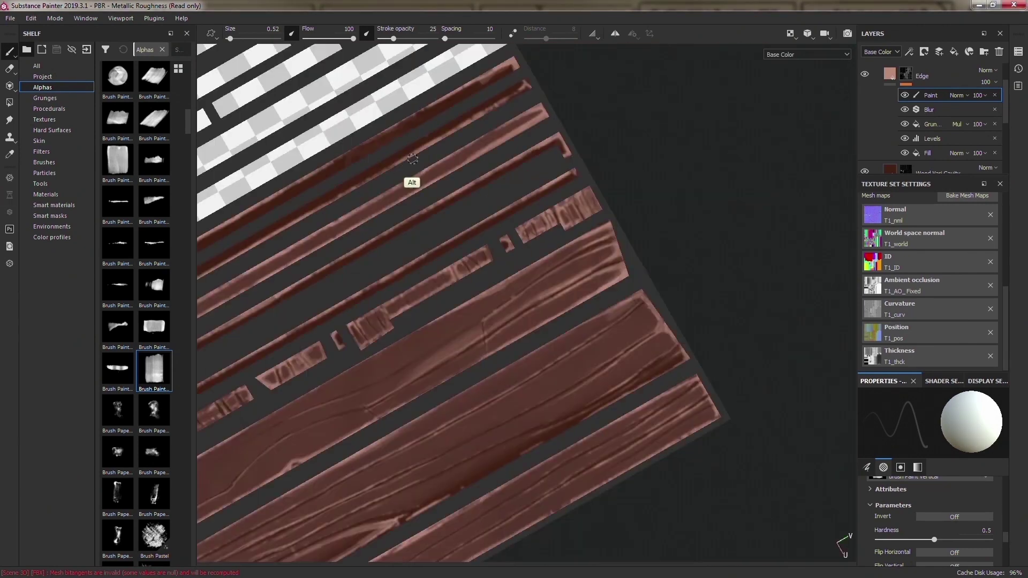
scroll(505, 260, down, 3)
- Orbit the 3D model to inspect the highlighted planks from several tilted angles
key(F2)
mouse_move(523, 357)
alt+mouse_down()
mouse_move(425, 470)
mouse_move(551, 449)
mouse_move(677, 362)
mouse_move(350, 358)
mouse_move(351, 374)
mouse_move(310, 362)
mouse_move(415, 317)
mouse_move(617, 486)
alt+mouse_up()
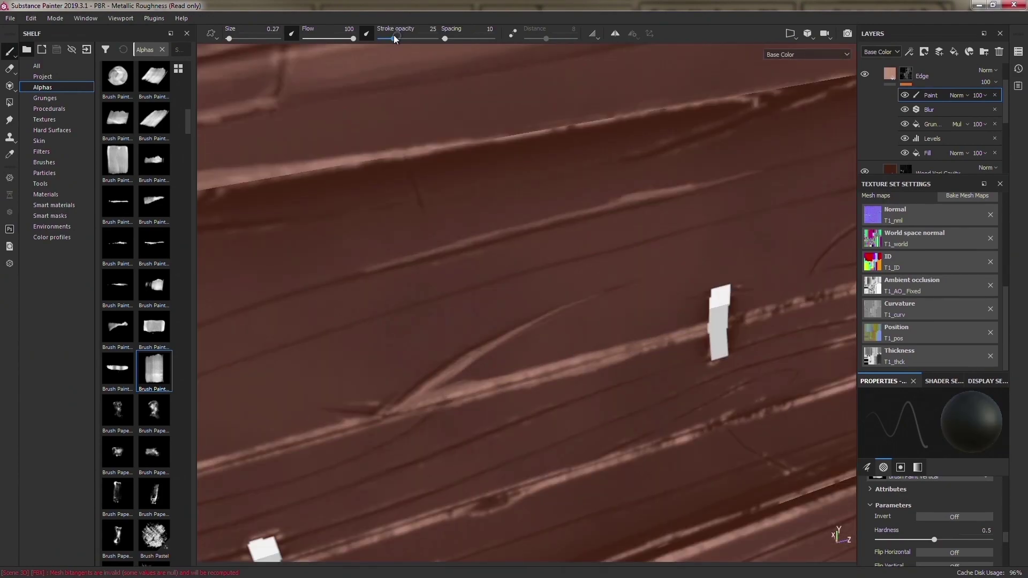
scroll(455, 161, down, 5)
alt+drag(455, 161, 360, 273)
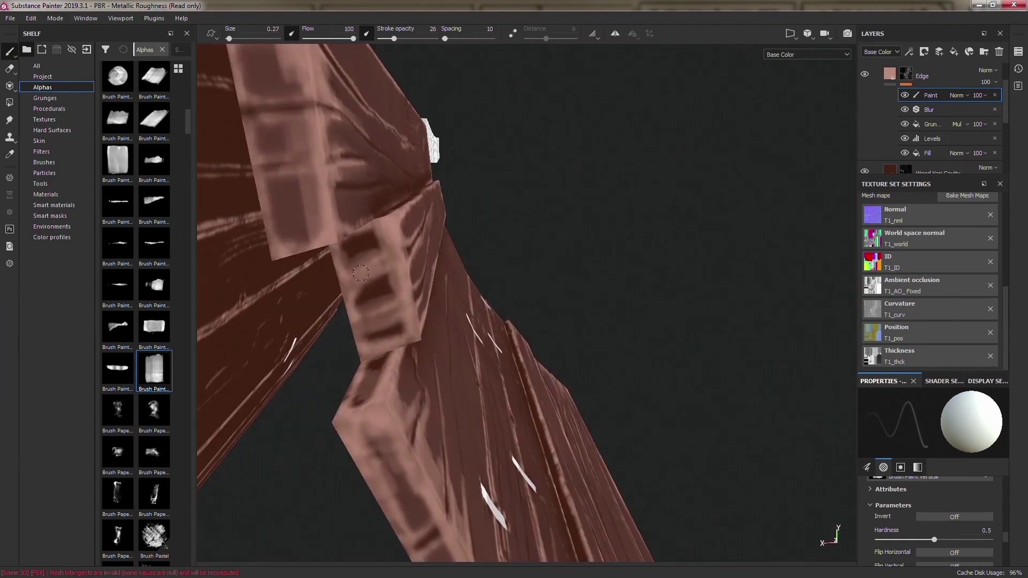
mouse_move(348, 306)
alt+mouse_down()
mouse_move(321, 241)
mouse_move(409, 148)
alt+mouse_up()
mouse_move(454, 197)
alt+mouse_down()
mouse_move(481, 311)
mouse_move(385, 290)
alt+mouse_up()
scroll(460, 230, down, 5)
scroll(466, 257, up, 5)
- Orbit to lower angles showing the pegged planks, then bring up the flat 2D layout
alt+drag(510, 306, 259, 156)
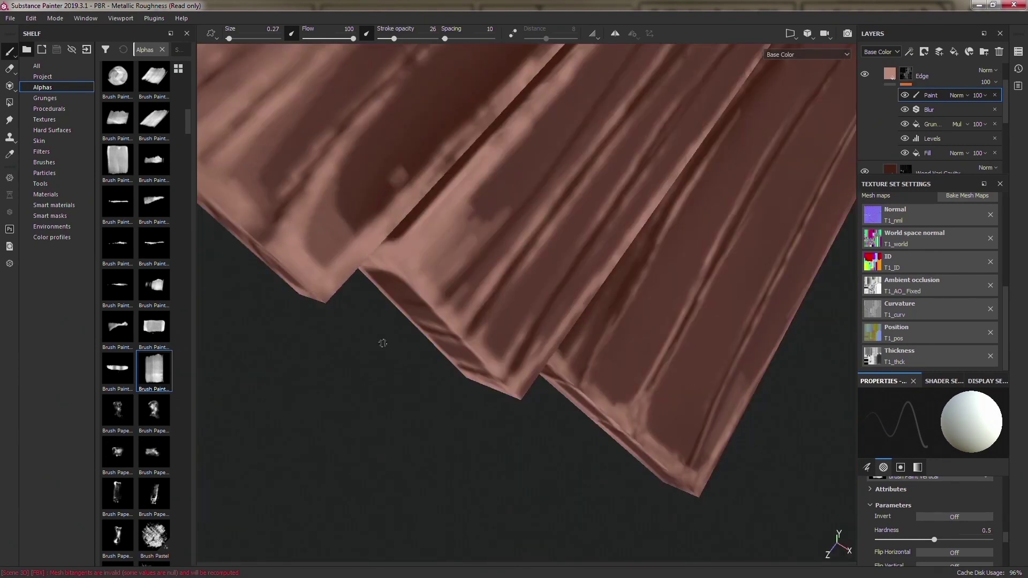
alt+drag(383, 343, 317, 331)
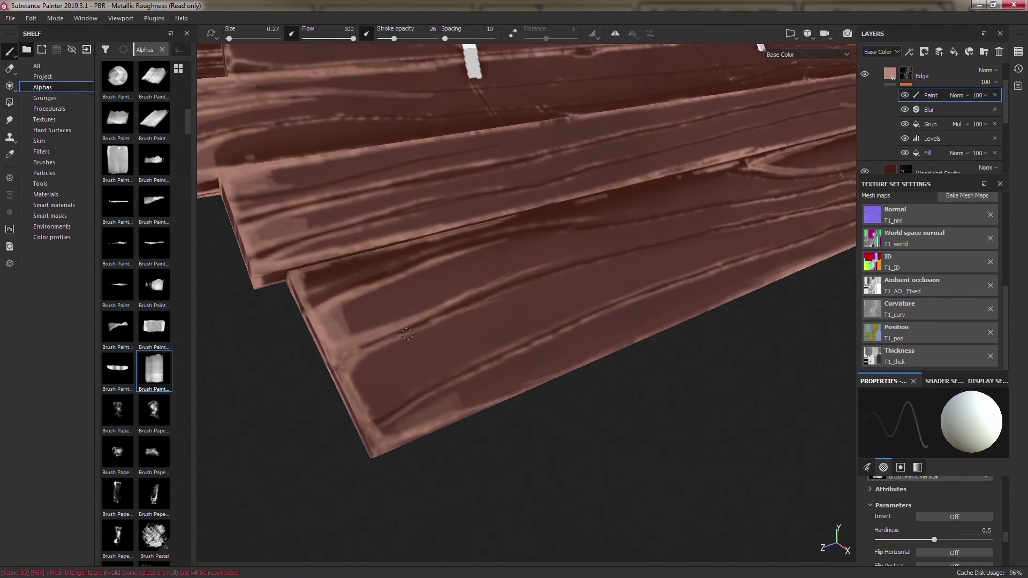
alt+drag(406, 334, 703, 345)
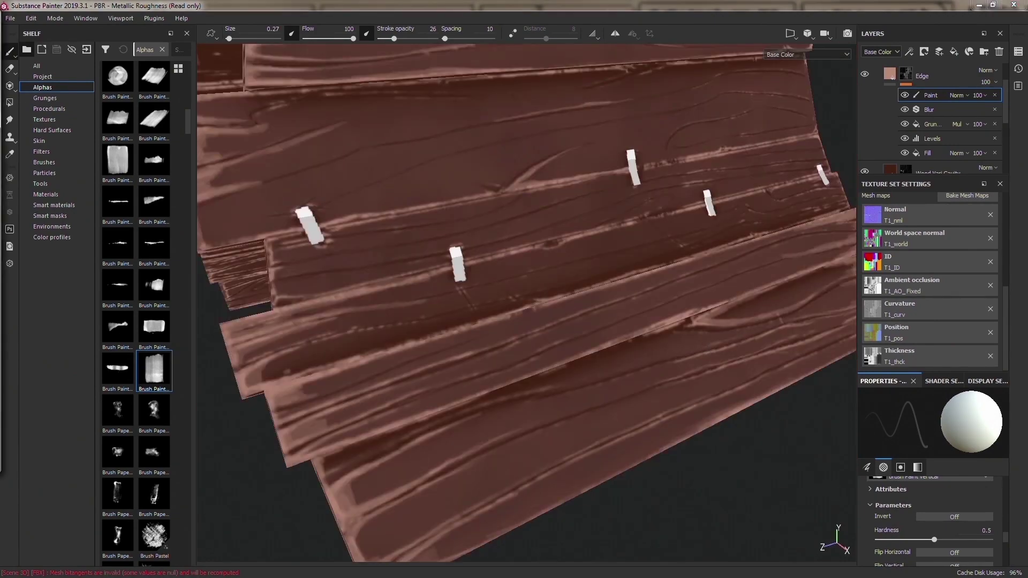
alt+drag(482, 300, 445, 40)
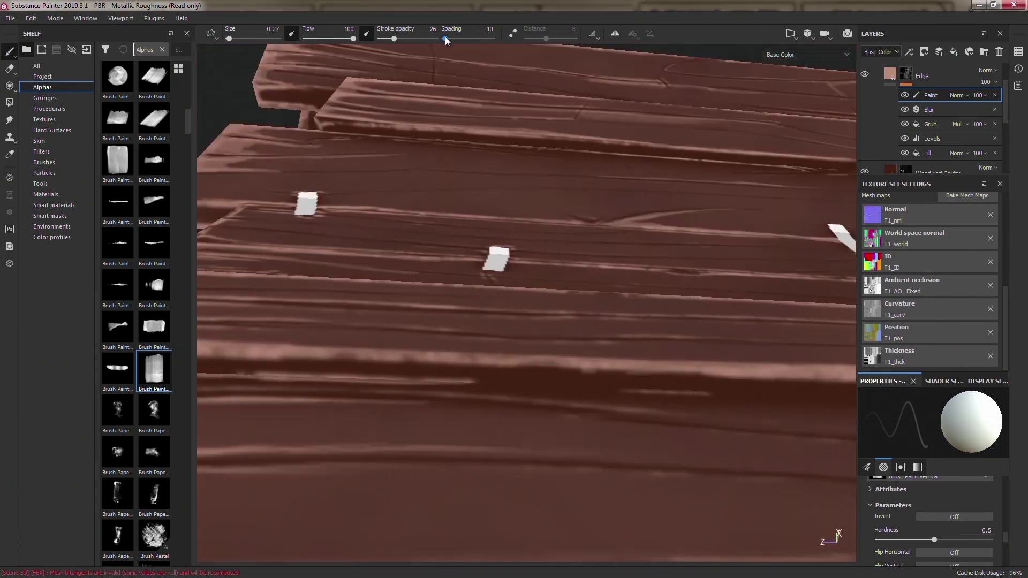
key(F3)
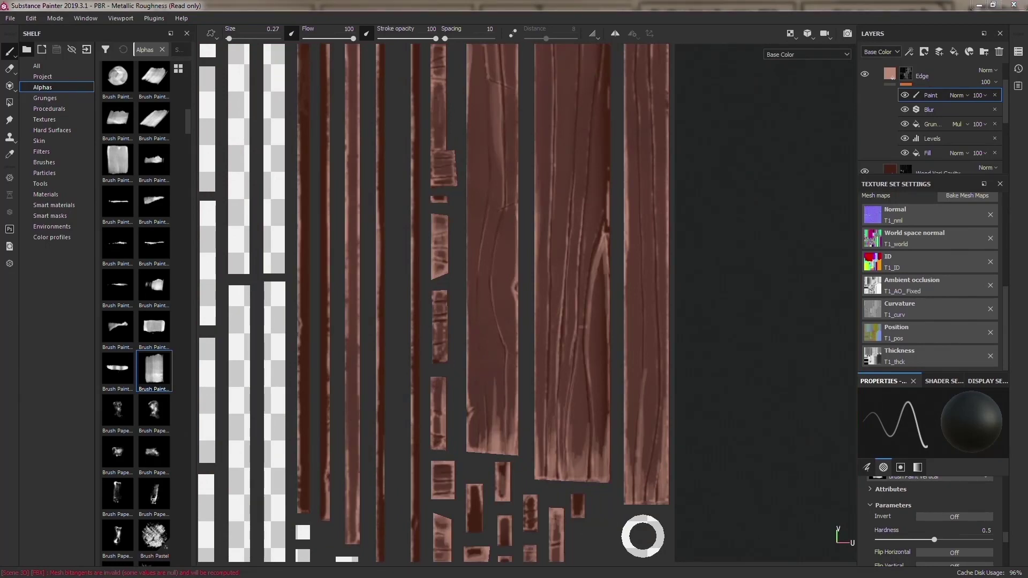
- Pan the 2D plank texture layout and adjust the brush settings
middle_drag(299, 463, 306, 304)
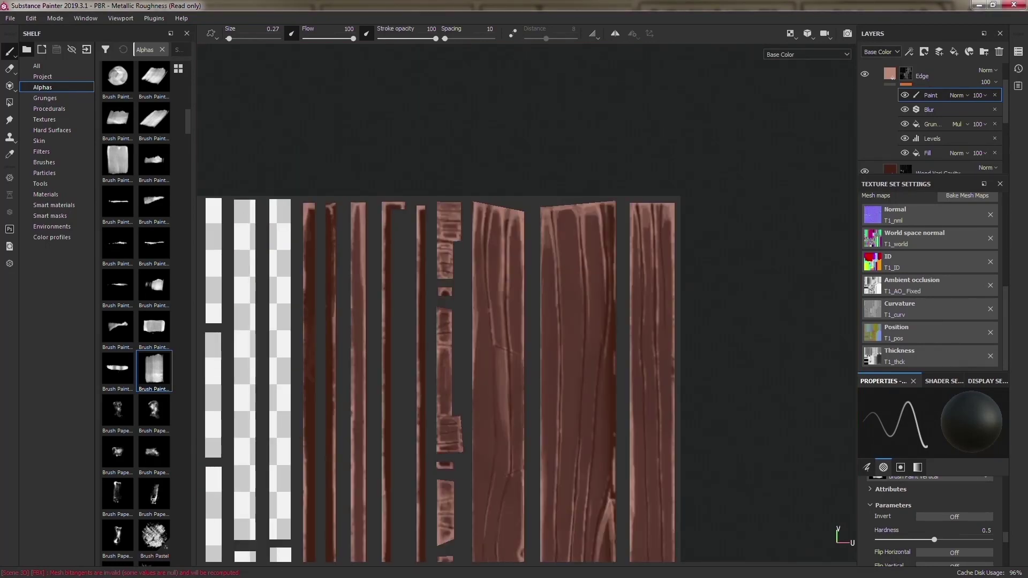
scroll(488, 398, down, 2)
scroll(455, 374, down, 1)
scroll(333, 367, up, 1)
scroll(382, 315, up, 2)
scroll(382, 316, down, 2)
right_click(634, 367)
scroll(749, 428, up, 2)
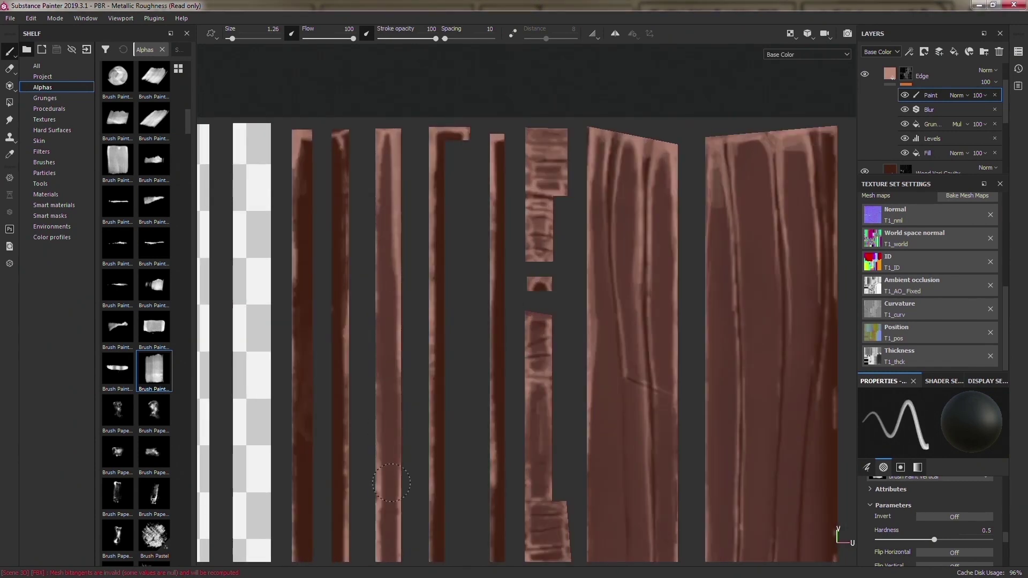
scroll(287, 543, up, 2)
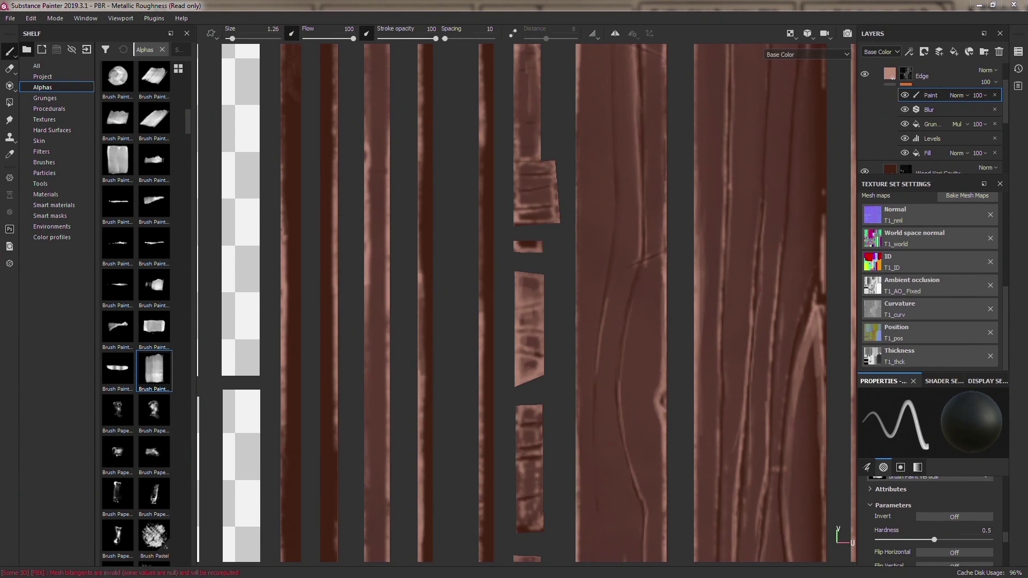
scroll(513, 453, down, 2)
- Adjust the brush in 3D and pan and orbit over the plank strips
key(F2)
right_click(428, 331)
alt+drag(400, 239, 442, 352)
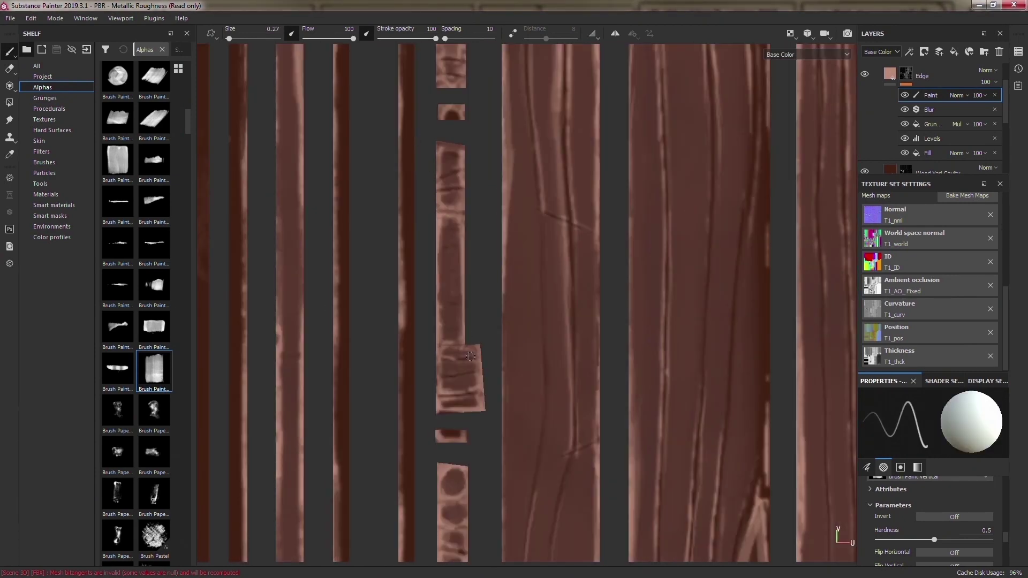
scroll(402, 239, down, 2)
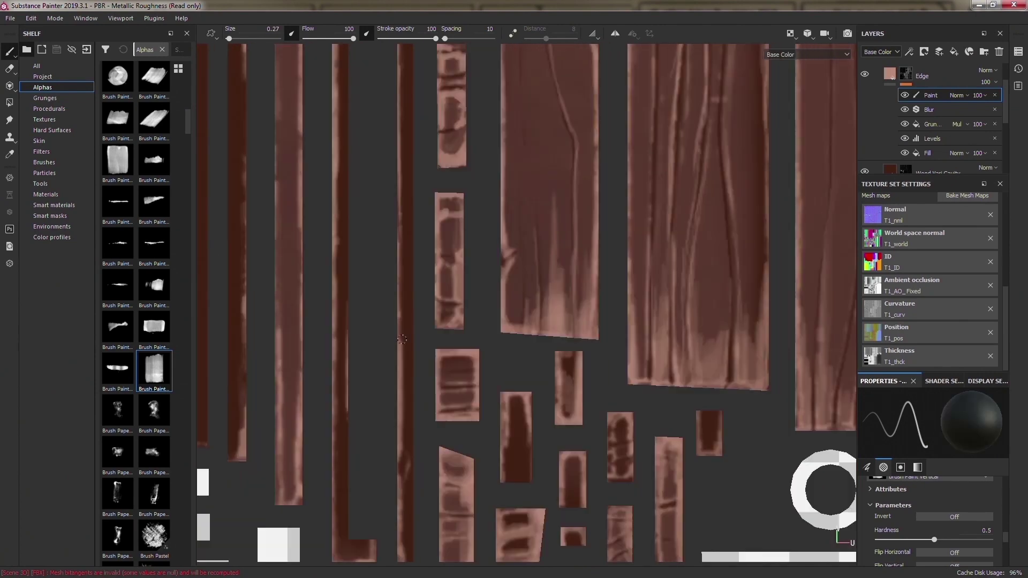
middle_drag(282, 385, 481, 297)
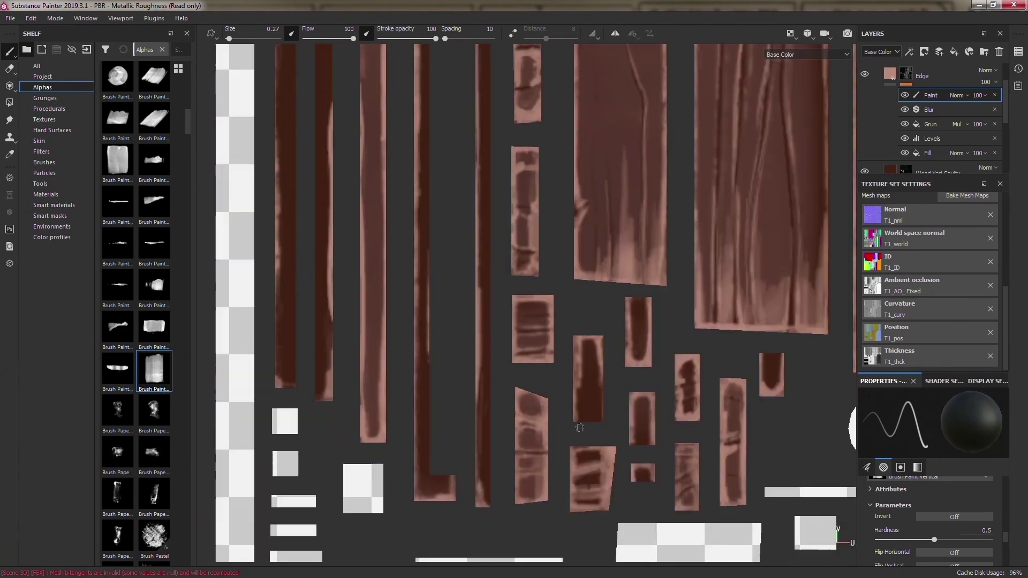
scroll(544, 275, up, 3)
key(F2)
mouse_move(544, 275)
alt+mouse_down()
mouse_move(260, 395)
mouse_move(530, 382)
alt+mouse_up()
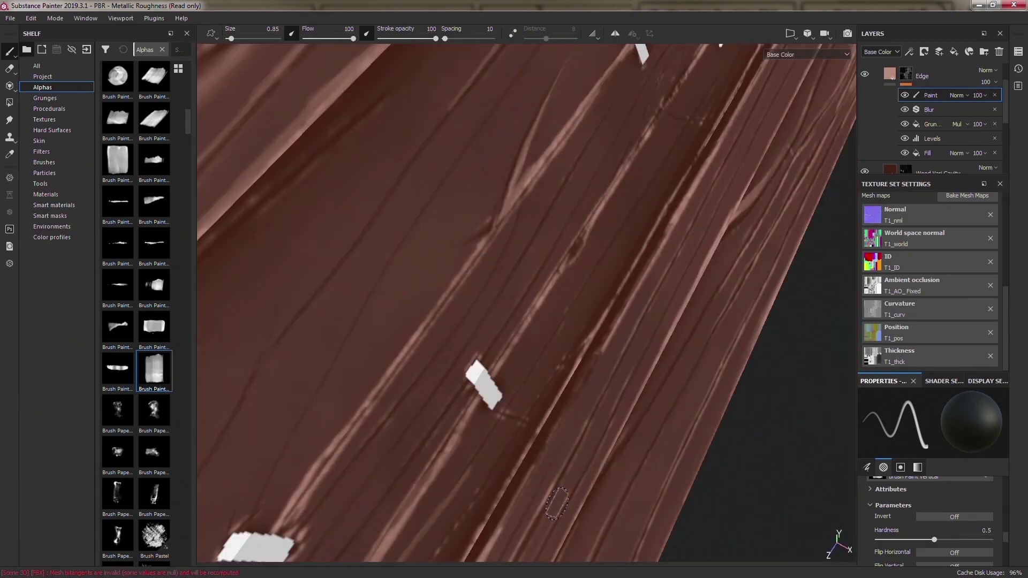
- With a smaller, fainter brush, paint light grain streaks in 2D and sample the wood colour
key(F1)
key(F3)
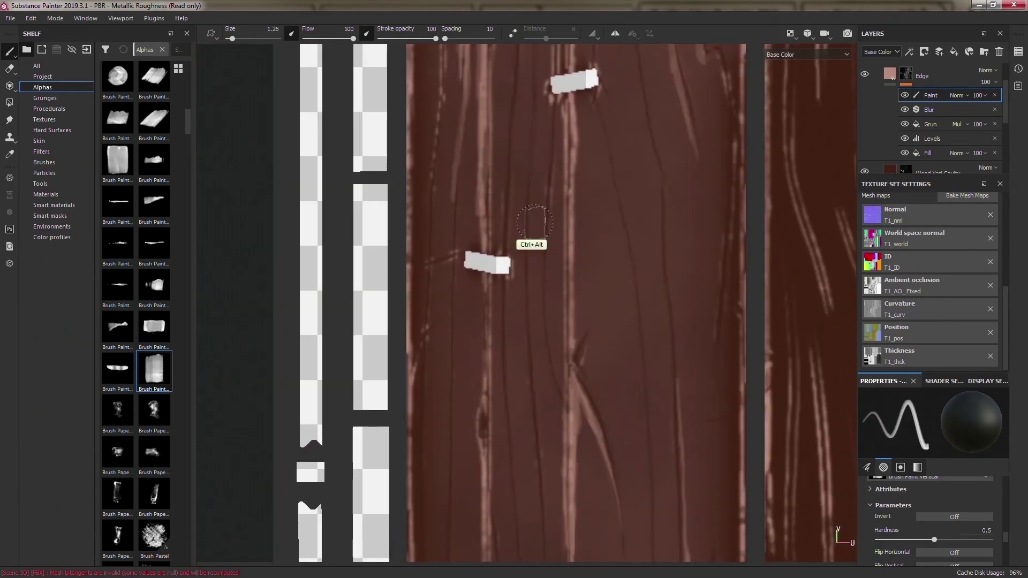
scroll(535, 222, down, 3)
right_click(450, 235)
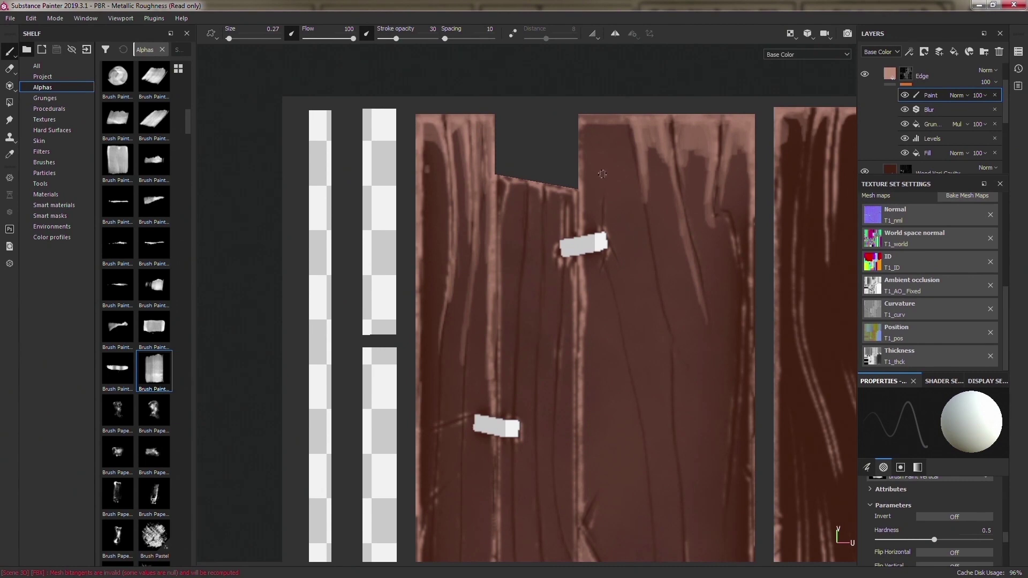
scroll(602, 174, up, 3)
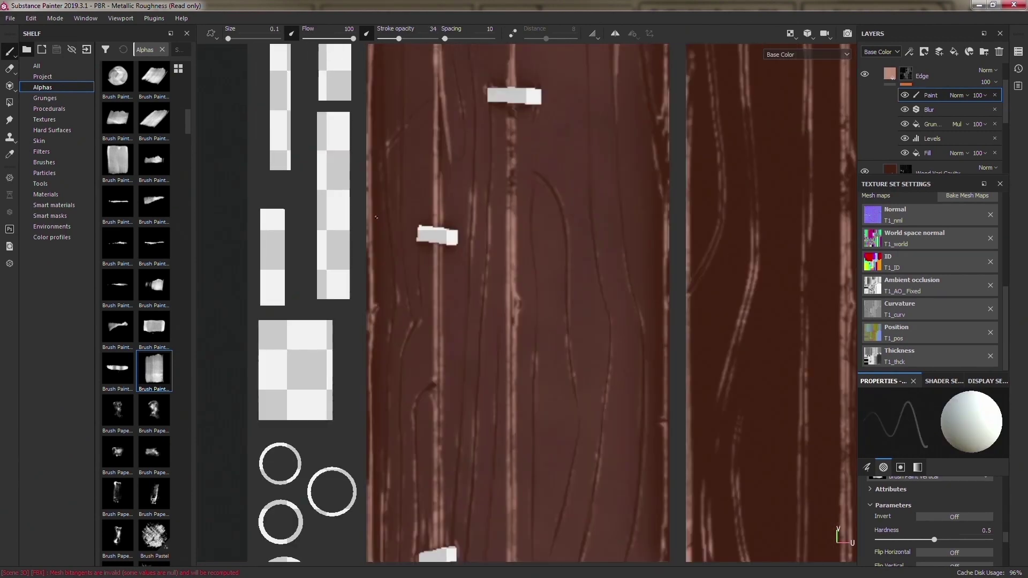
mouse_move(375, 216)
middle_down()
mouse_move(367, 306)
mouse_move(389, 267)
middle_up()
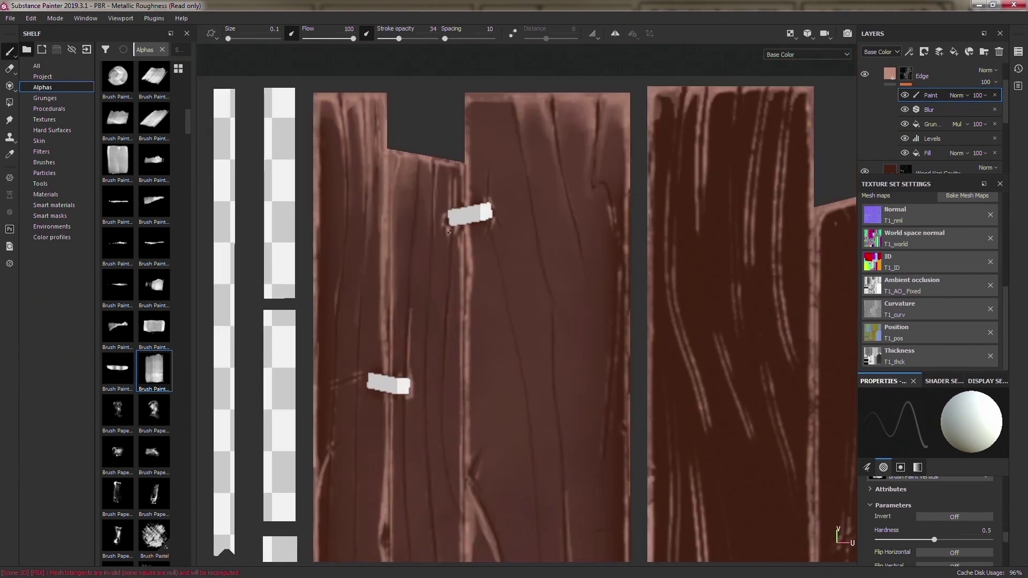
middle_drag(533, 145, 383, 471)
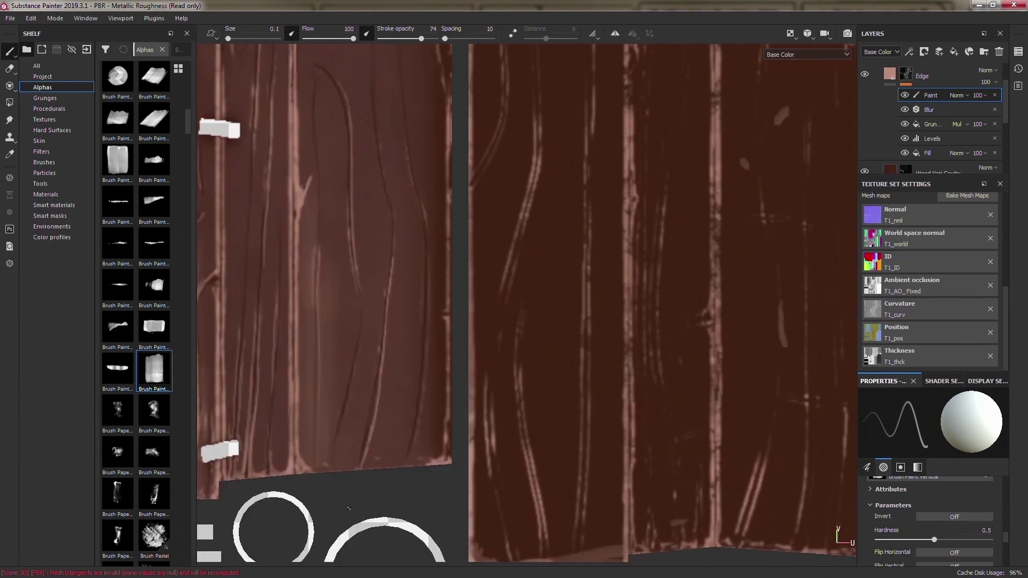
key(p)
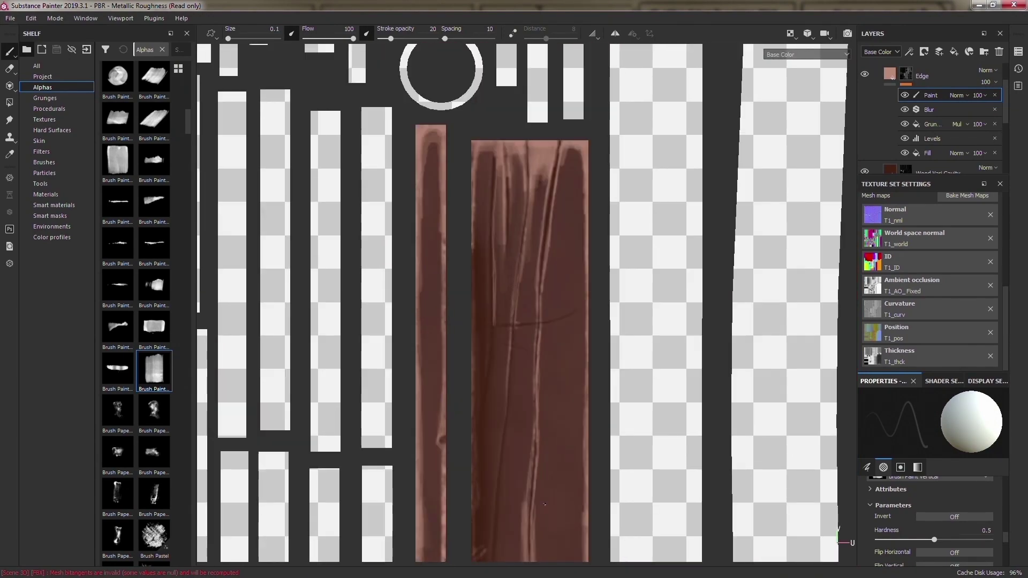
- Check the new streaks in 3D along the plank edges and around the nail
key(F2)
mouse_move(462, 340)
alt+mouse_down()
mouse_move(352, 208)
mouse_move(537, 369)
mouse_move(412, 402)
alt+mouse_up()
mouse_move(648, 351)
alt+mouse_down()
mouse_move(531, 342)
mouse_move(463, 430)
mouse_move(446, 382)
alt+mouse_up()
mouse_move(461, 335)
alt+mouse_down()
mouse_move(392, 229)
mouse_move(323, 408)
mouse_move(546, 424)
mouse_move(541, 288)
alt+mouse_up()
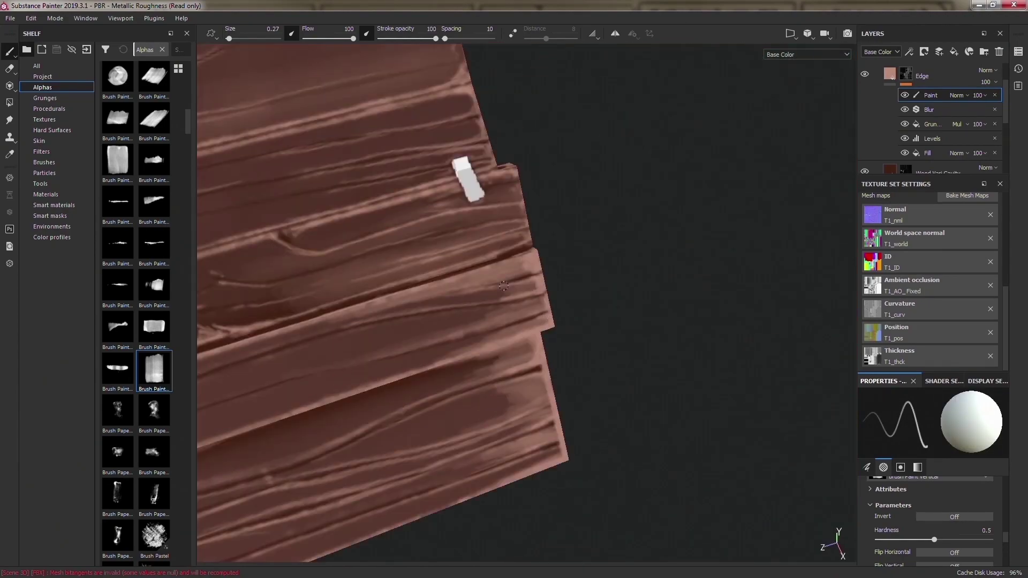
- Look between the plank stacks, then resize the brush and lower its stroke opacity
alt+drag(587, 215, 454, 220)
key(F3)
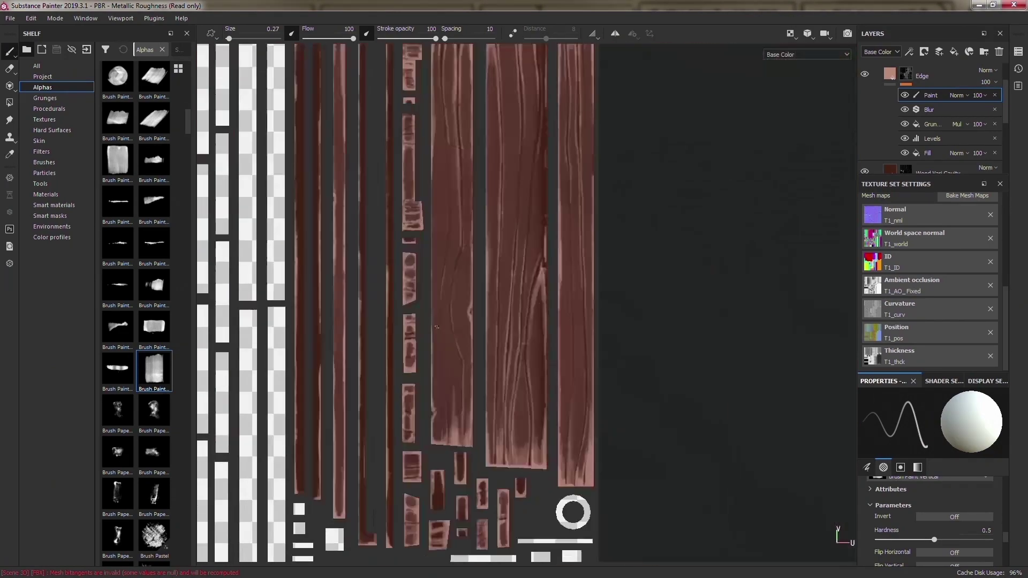
scroll(633, 282, up, 5)
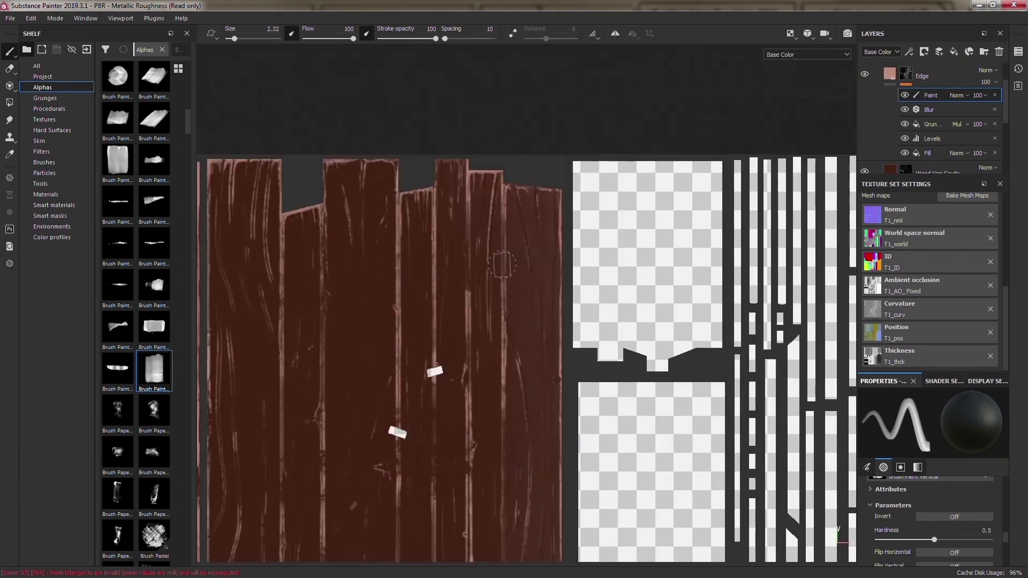
key(F2)
mouse_move(500, 266)
alt+mouse_down()
mouse_move(653, 450)
mouse_move(434, 337)
alt+mouse_up()
alt+middle_drag(460, 298, 482, 289)
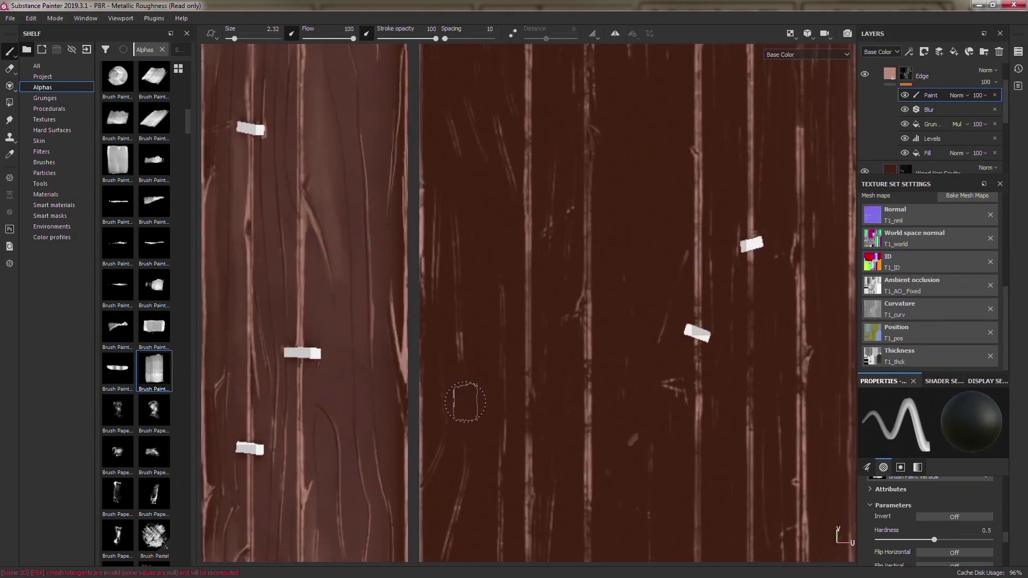
ctrl+right_drag(481, 289, 471, 291)
- Pan and zoom the 3D view onto the plank tops
ctrl+drag(471, 291, 455, 291)
alt+right_drag(455, 292, 509, 293)
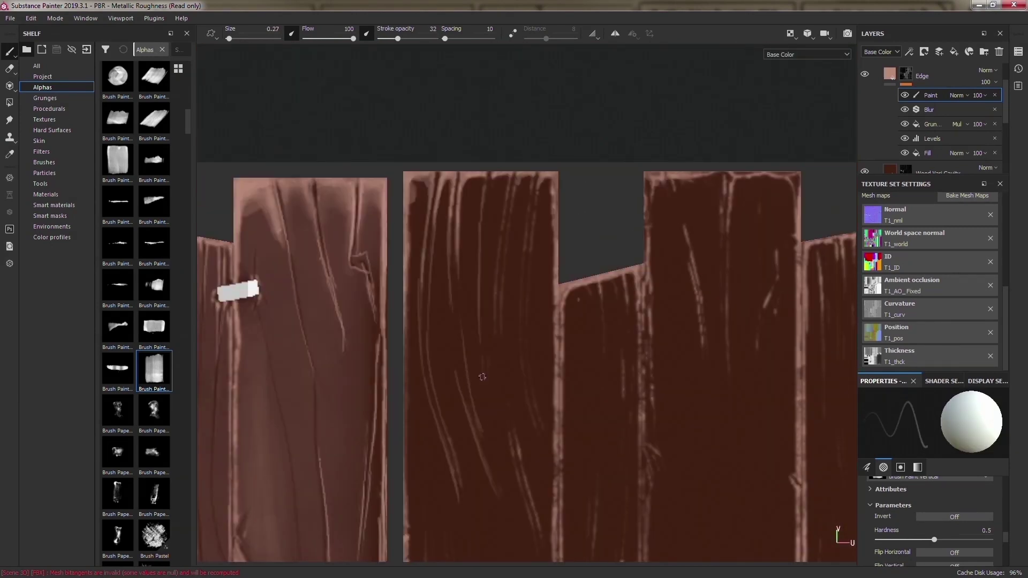
alt+middle_drag(482, 377, 473, 229)
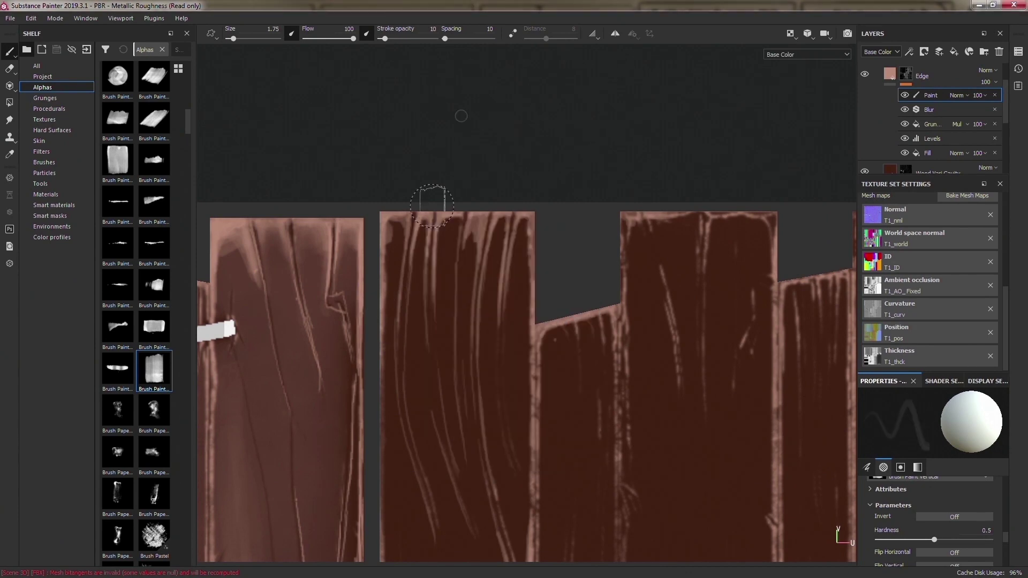
alt+right_drag(515, 241, 495, 369)
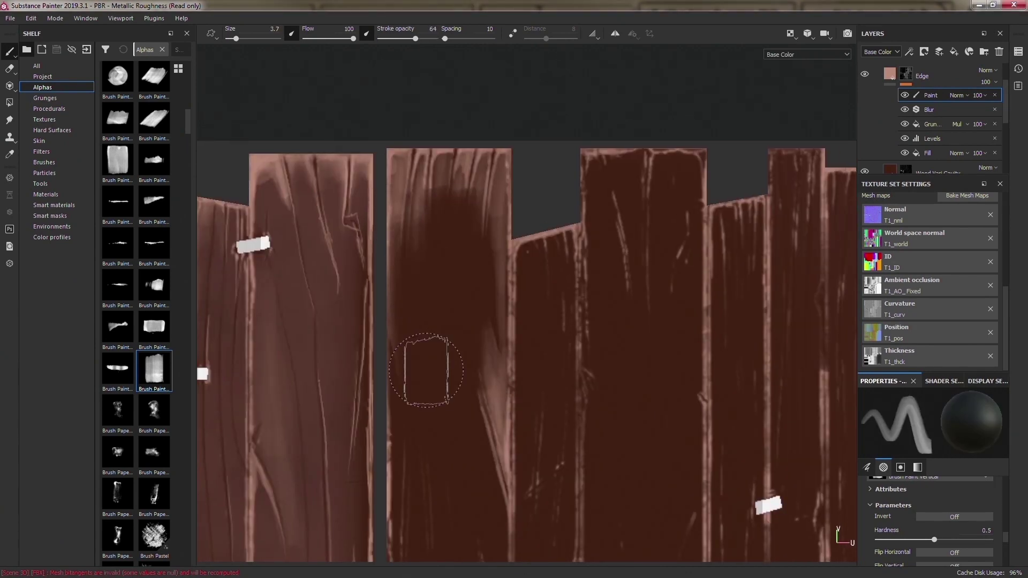
alt+right_drag(425, 370, 436, 298)
- Pan across the 2D plank texture pieces up to the rings and strips
key(F3)
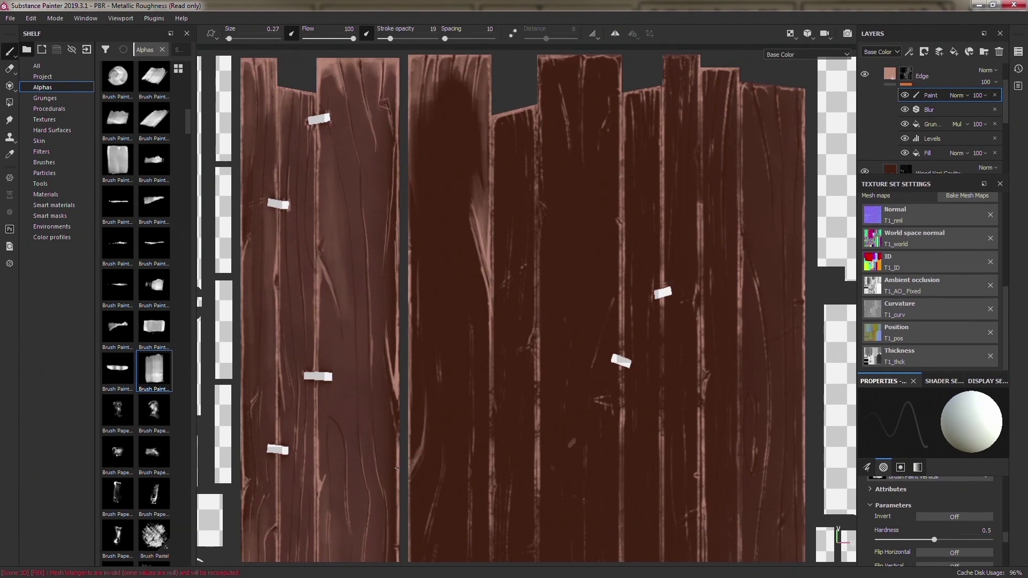
alt+middle_drag(396, 468, 388, 321)
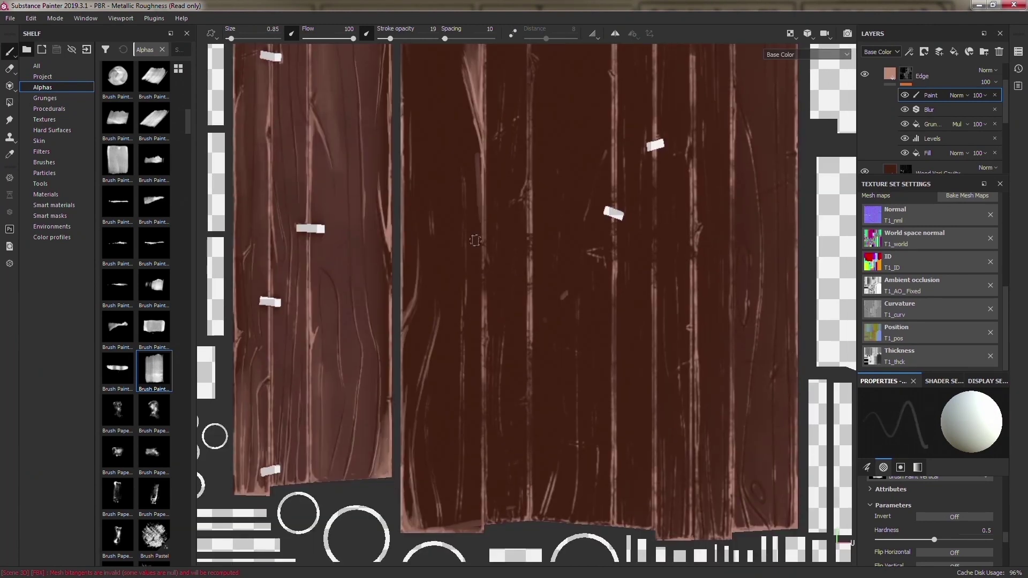
alt+middle_drag(424, 434, 429, 541)
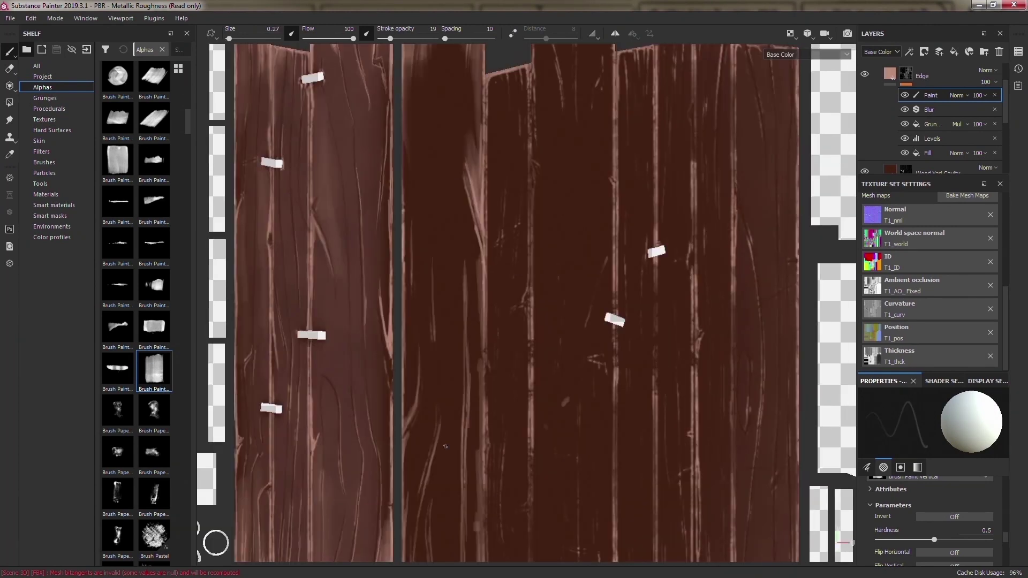
mouse_move(525, 480)
alt+middle_down()
mouse_move(418, 274)
mouse_move(389, 143)
alt+middle_up()
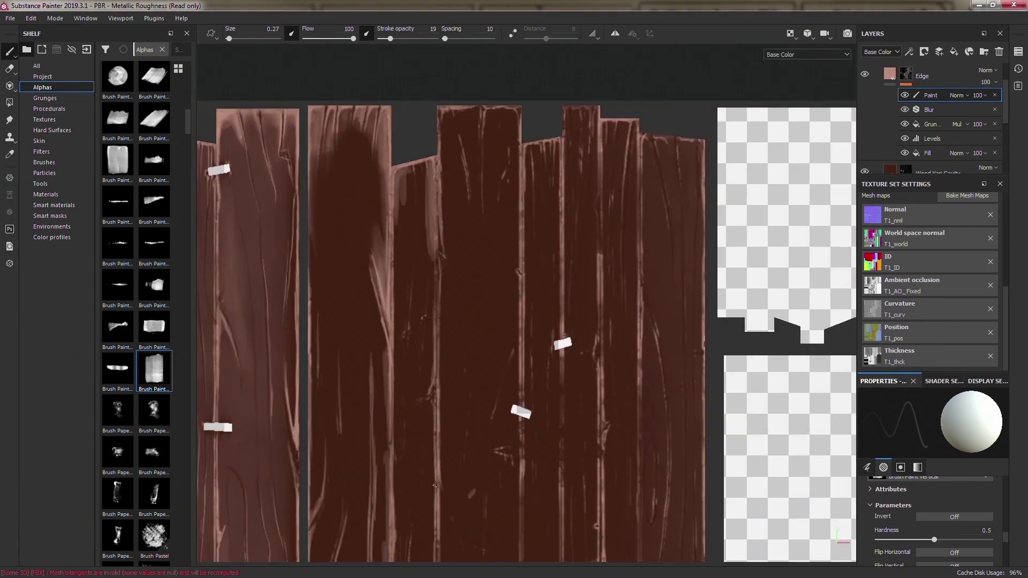
alt+middle_drag(427, 292, 403, 250)
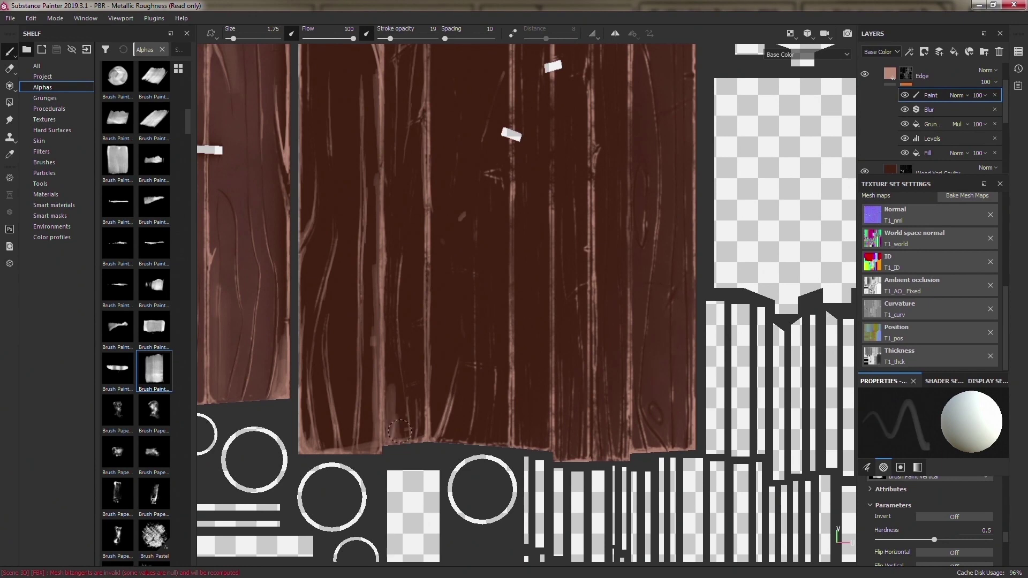
- Shrink the brush, set stroke opacity 25, and paint soft light streaks on the plank tops
alt+middle_drag(423, 179, 376, 415)
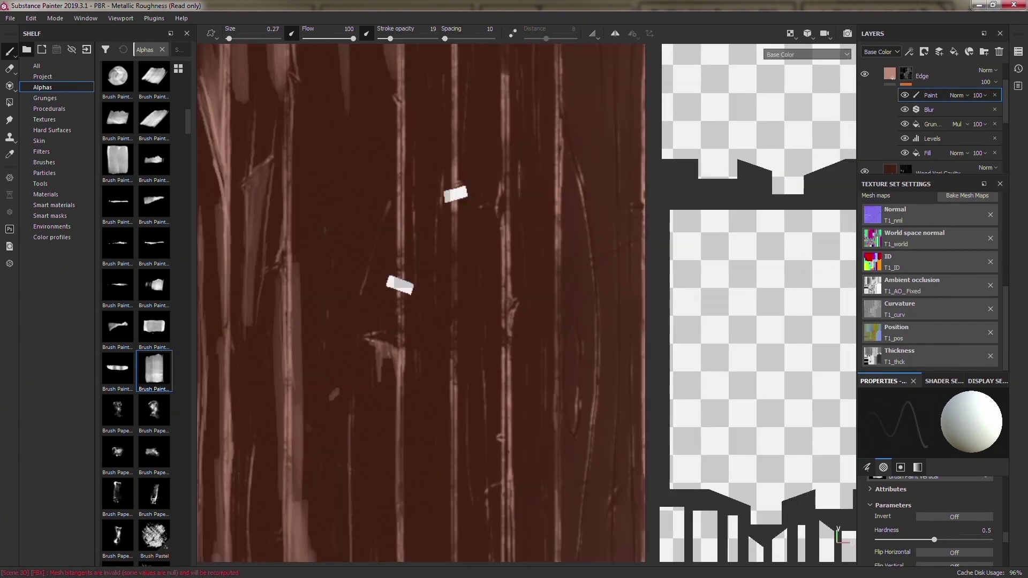
mouse_move(341, 328)
alt+middle_down()
mouse_move(408, 239)
mouse_move(394, 438)
alt+middle_up()
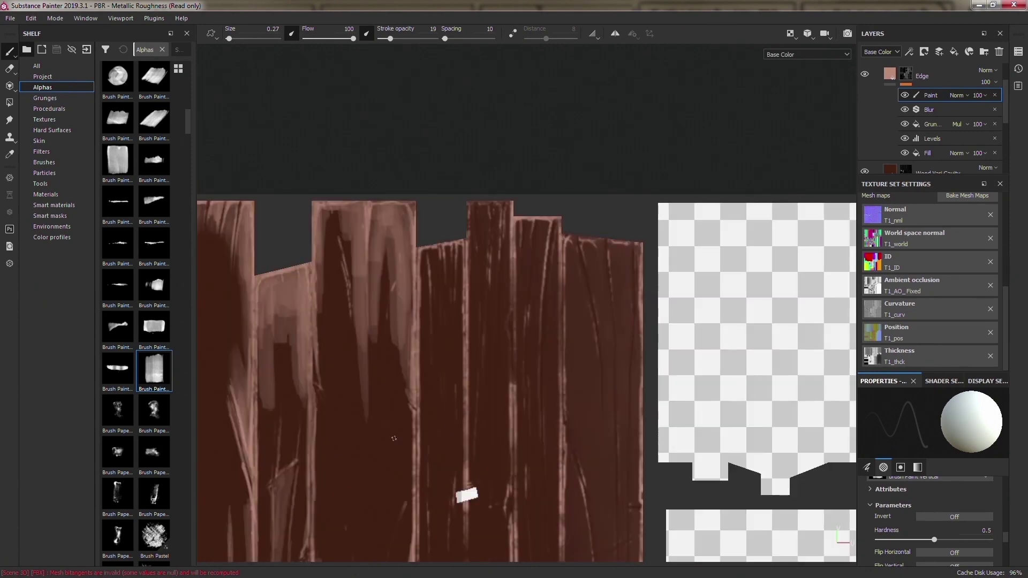
drag(420, 38, 395, 38)
alt+middle_drag(406, 267, 470, 229)
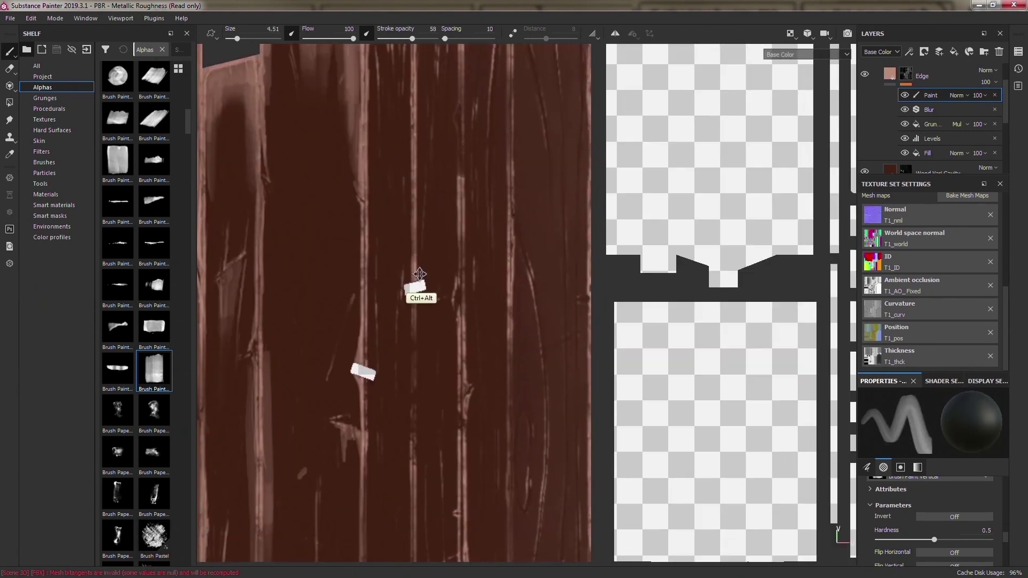
alt+middle_drag(394, 47, 623, 292)
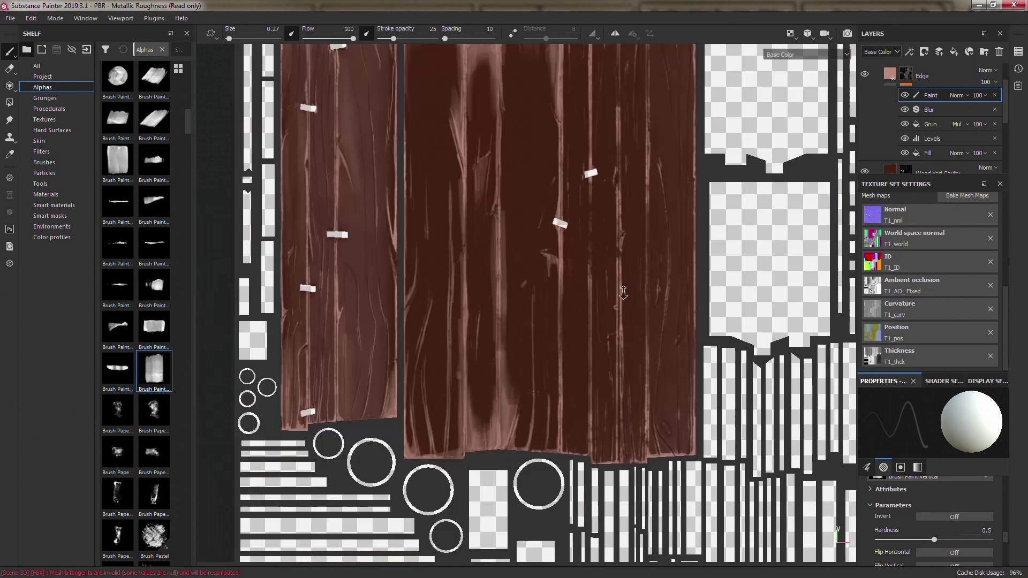
alt+right_drag(623, 292, 389, 336)
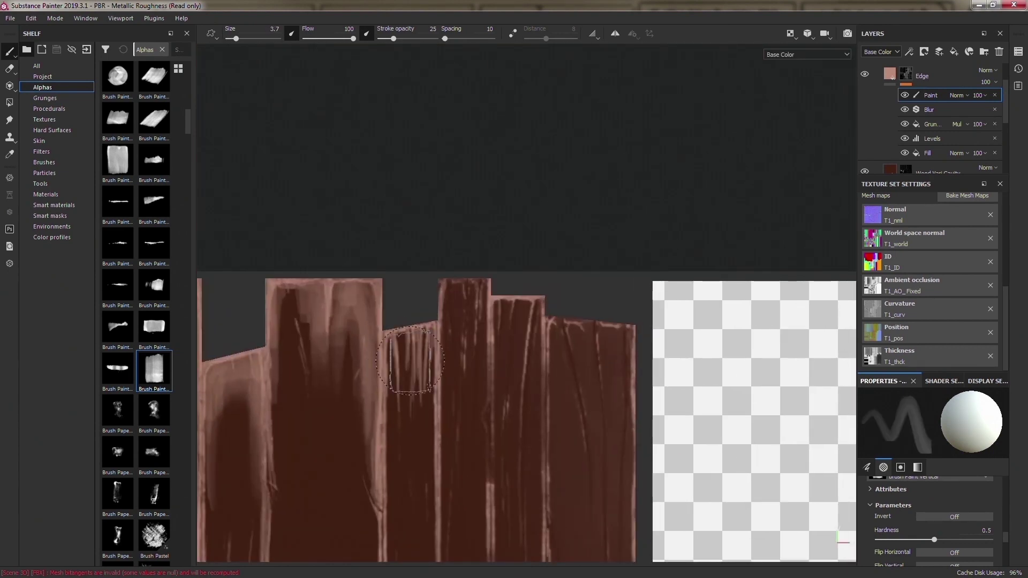
alt+middle_drag(549, 451, 341, 338)
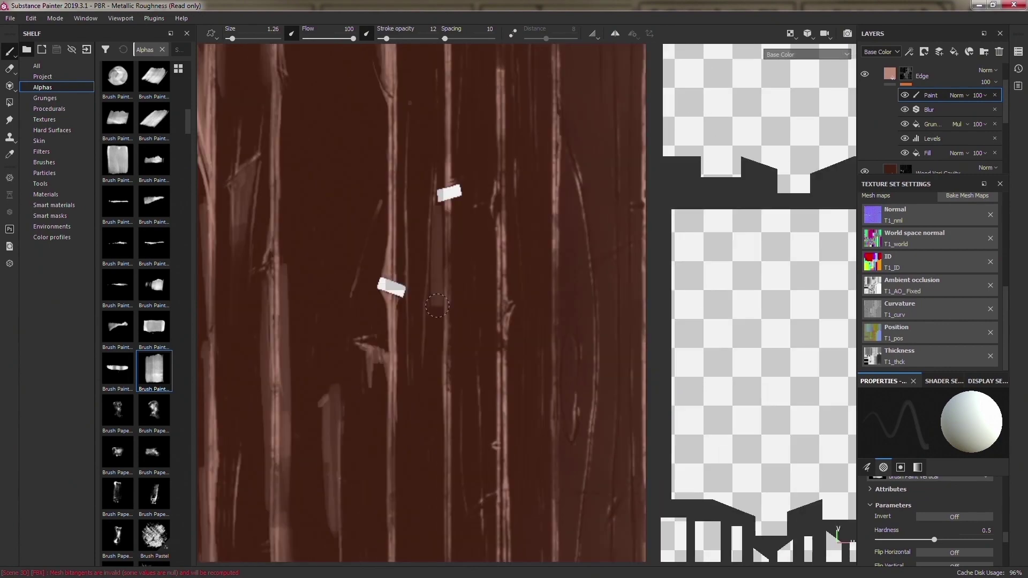
scroll(393, 303, down, 5)
key(F2)
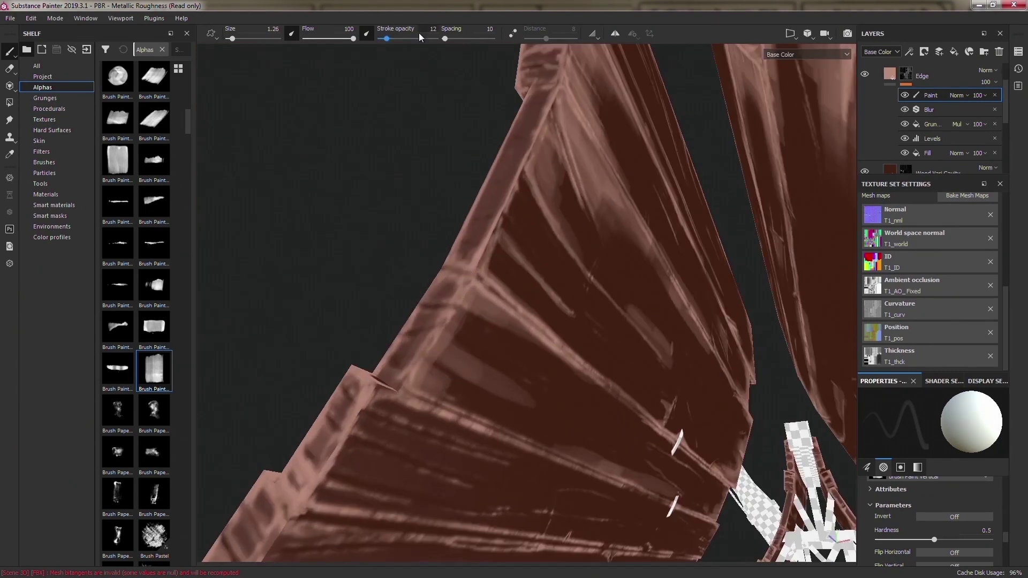
- Check the paint in 3D, then frame the bottom edge of the planks in 2D
mouse_move(433, 336)
alt+mouse_down()
mouse_move(360, 367)
mouse_move(756, 217)
mouse_move(392, 356)
mouse_move(649, 509)
mouse_move(589, 418)
mouse_move(553, 323)
mouse_move(422, 236)
mouse_move(375, 167)
mouse_move(792, 420)
alt+mouse_up()
key(F3)
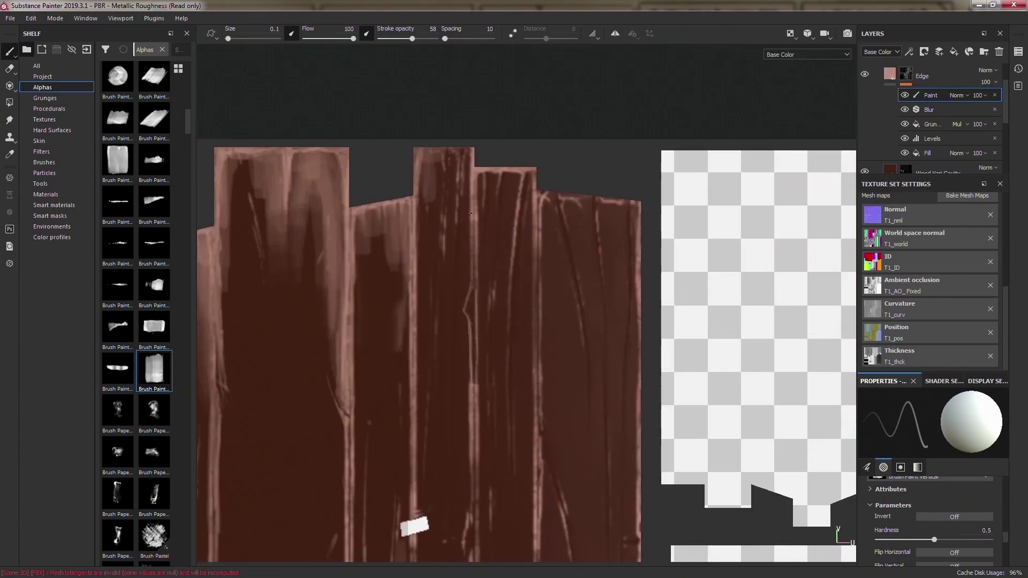
middle_drag(425, 206, 425, 48)
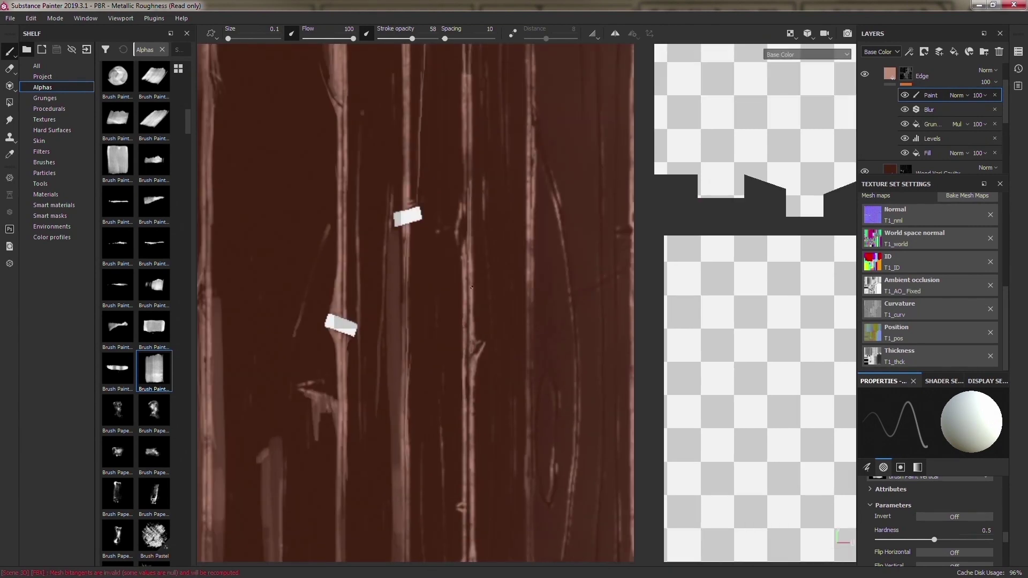
middle_drag(440, 401, 398, 338)
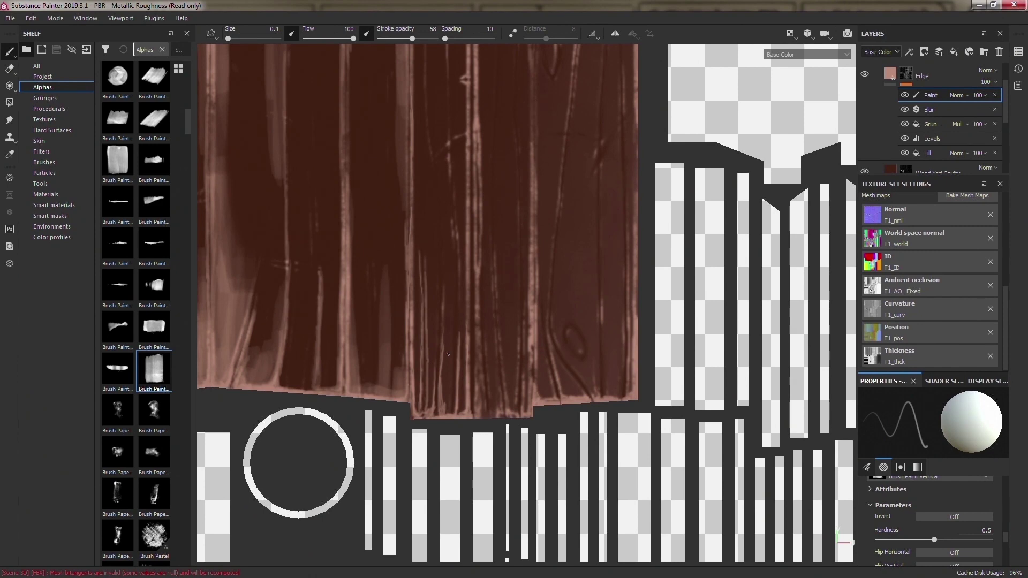
scroll(448, 354, up, 2)
scroll(444, 300, up, 2)
scroll(439, 257, up, 2)
scroll(436, 229, up, 2)
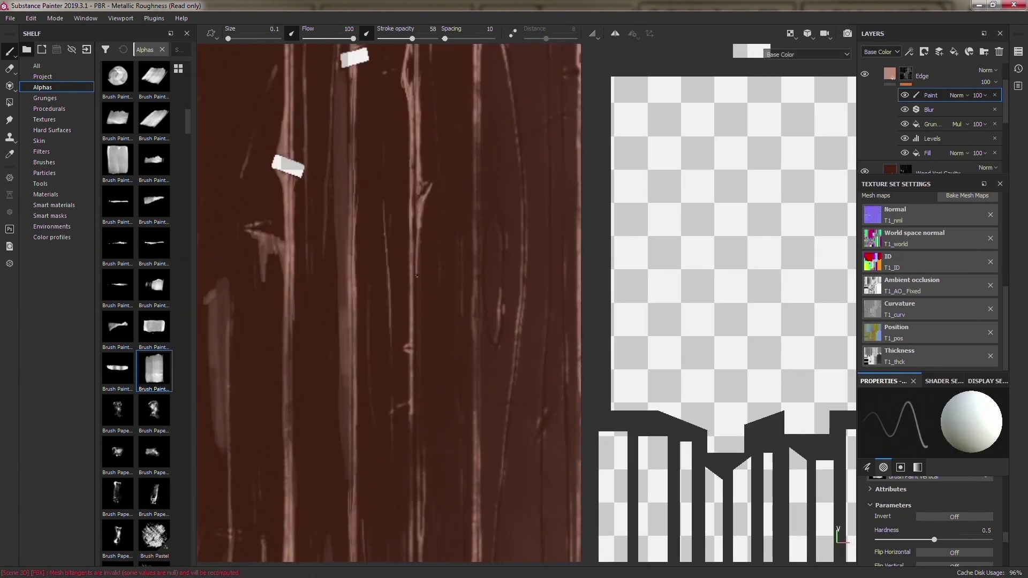
- Enlarge the brush, raise stroke opacity to 73, and paint thin grain lines and a knot
middle_drag(418, 227, 409, 456)
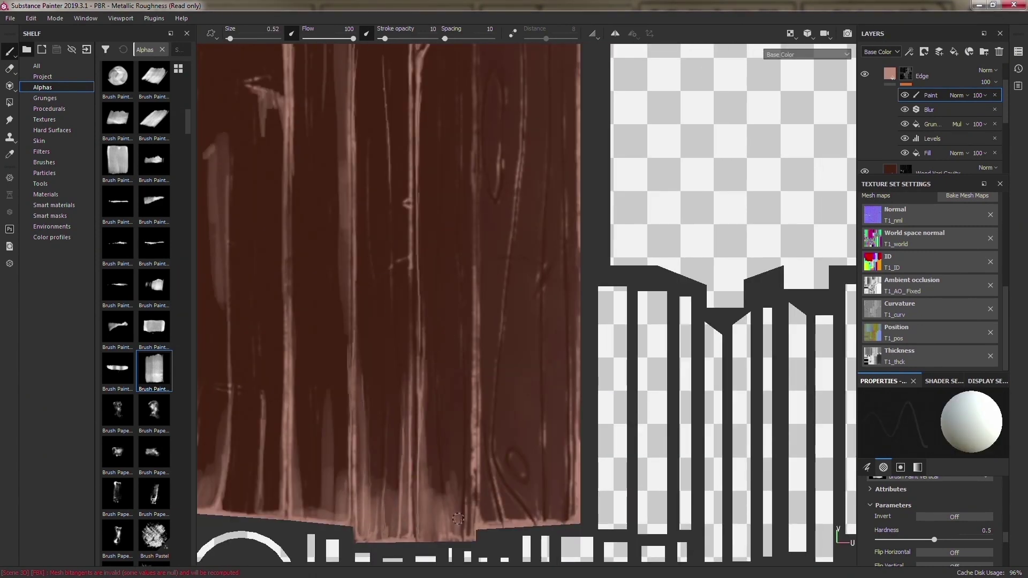
middle_drag(476, 300, 426, 211)
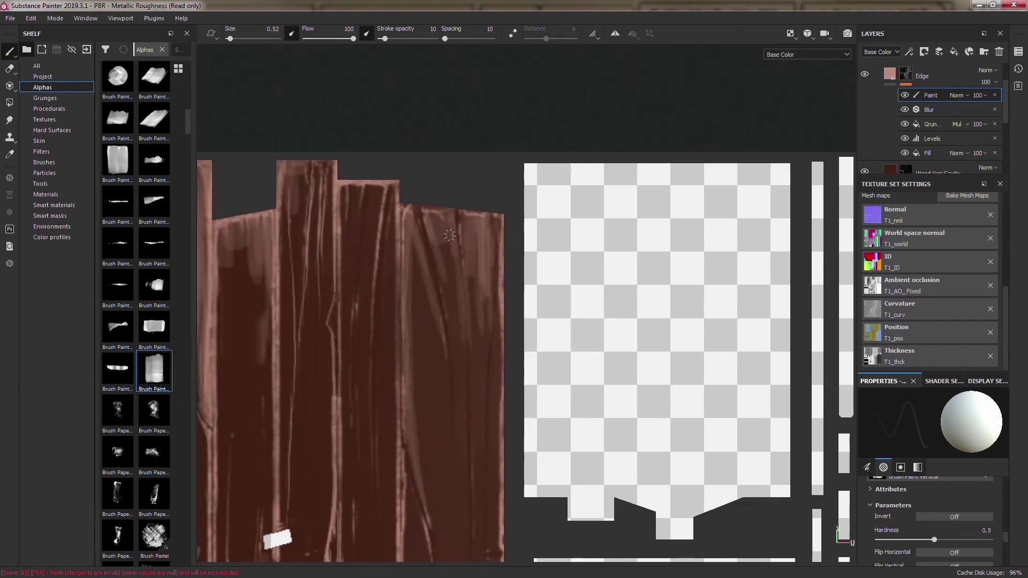
mouse_move(367, 201)
middle_down()
mouse_move(375, 300)
mouse_move(429, 422)
mouse_move(428, 101)
middle_up()
scroll(430, 422, up, 2)
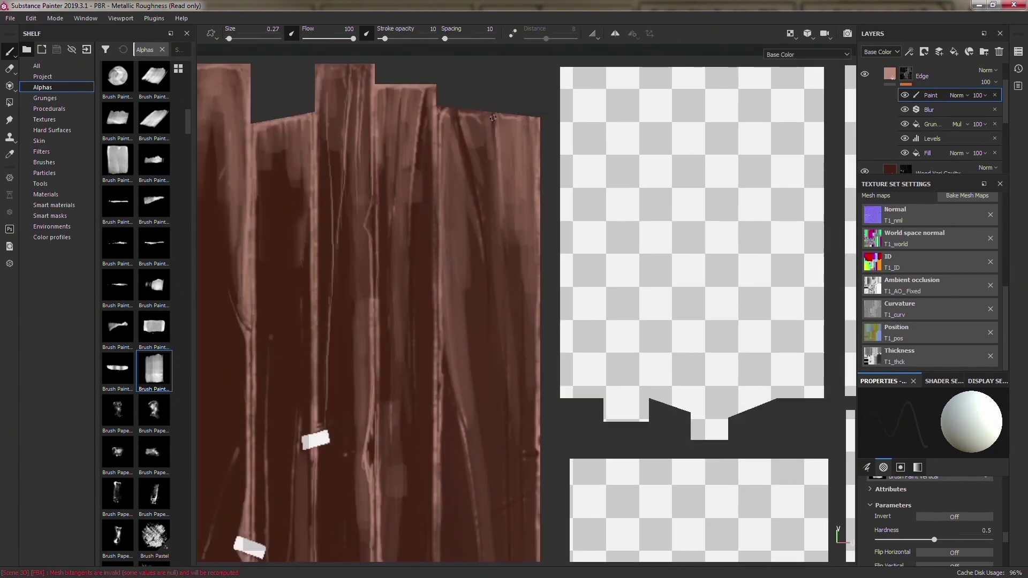
middle_drag(499, 164, 461, 497)
middle_drag(397, 367, 407, 536)
scroll(355, 176, down, 2)
scroll(464, 128, up, 3)
key(F2)
- Move the Wood Vari layer into the Roof stack, view the planks frontally, and save
mouse_move(469, 357)
alt+mouse_down()
mouse_move(704, 257)
mouse_move(557, 390)
alt+mouse_up()
scroll(918, 125, down, 3)
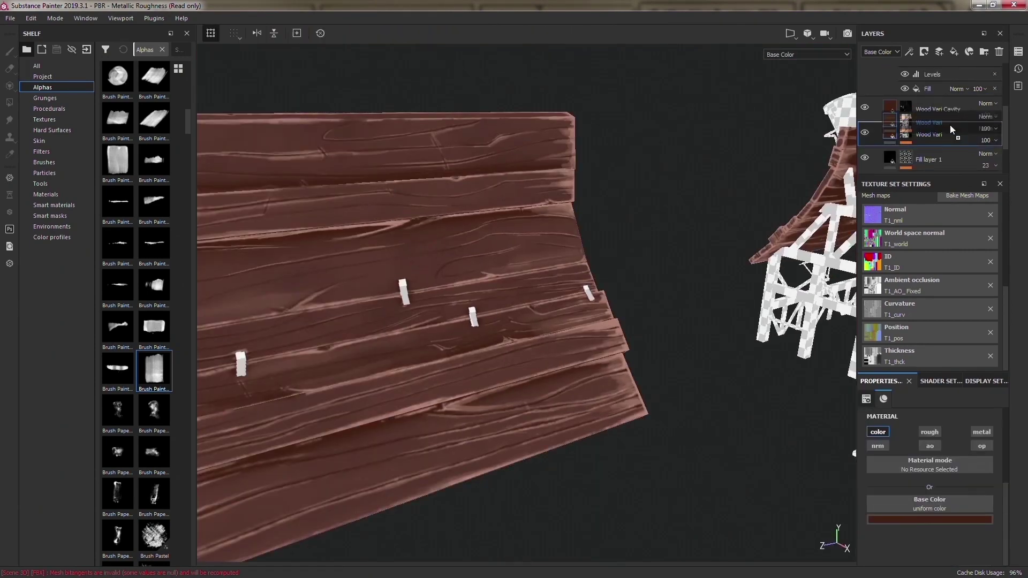
drag(949, 129, 950, 126)
mouse_move(739, 190)
alt+mouse_down()
mouse_move(470, 85)
mouse_move(589, 267)
alt+mouse_up()
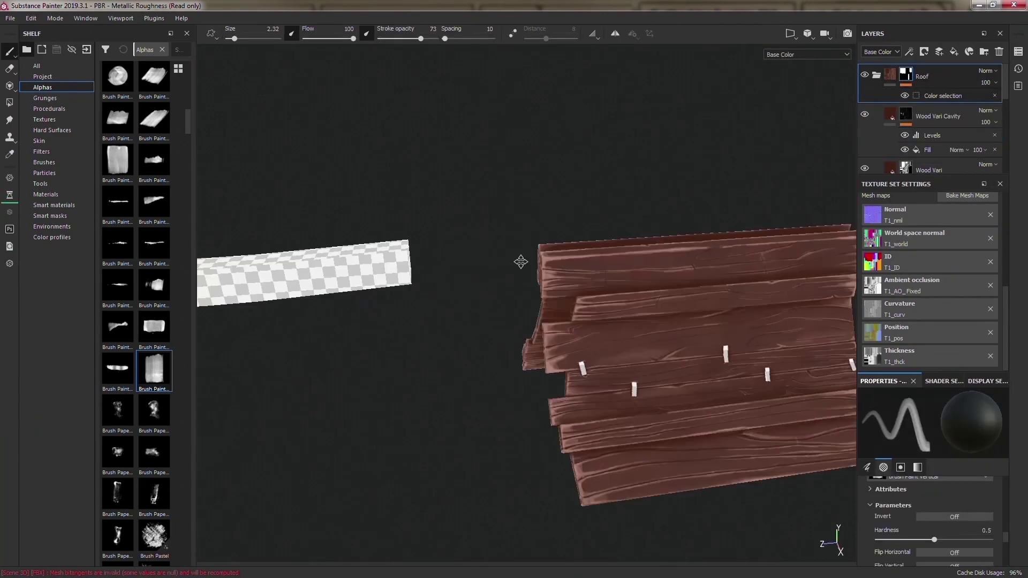
key(ctrl+s)
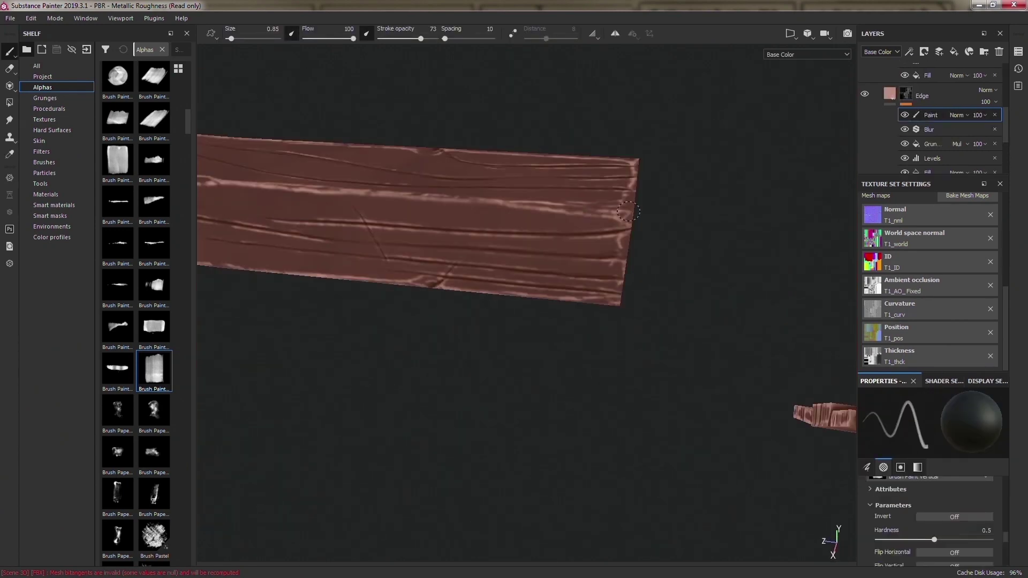
mouse_move(537, 237)
alt+mouse_down()
mouse_move(458, 272)
mouse_move(473, 416)
mouse_move(678, 174)
mouse_move(481, 301)
alt+mouse_up()
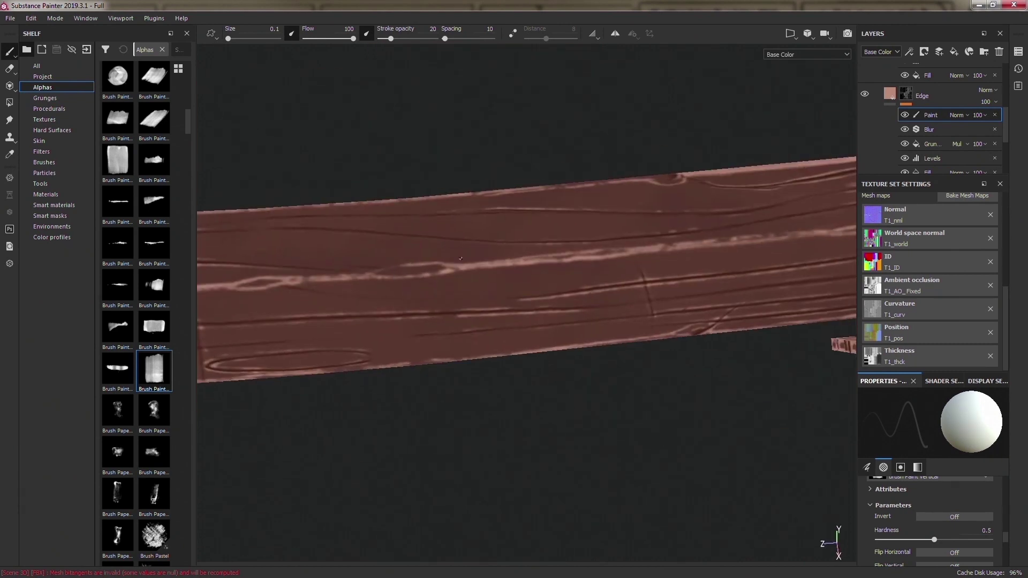
mouse_move(481, 300)
alt+mouse_down()
mouse_move(489, 248)
mouse_move(571, 163)
alt+mouse_up()
alt+drag(573, 227, 436, 388)
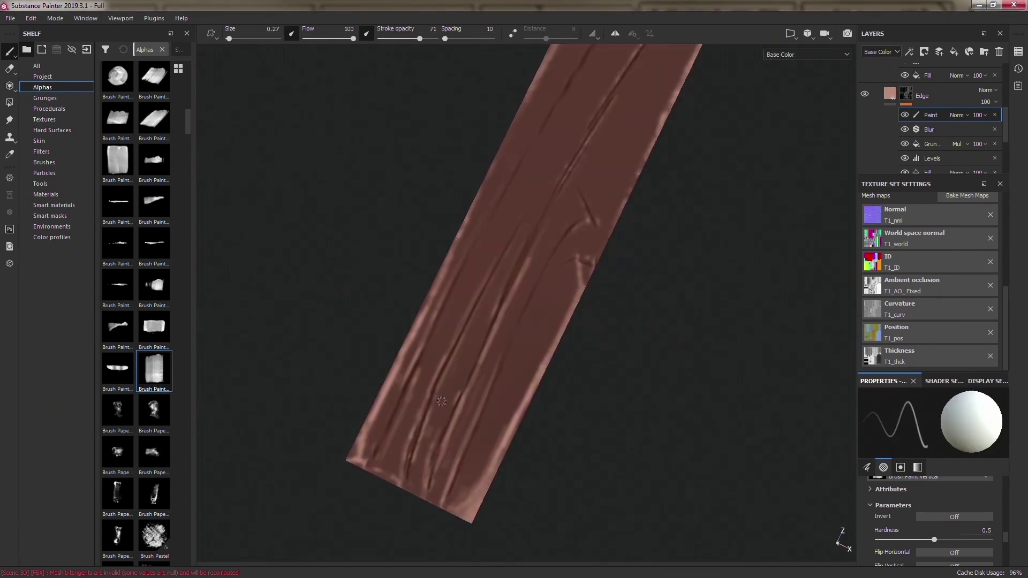
alt+drag(488, 417, 531, 393)
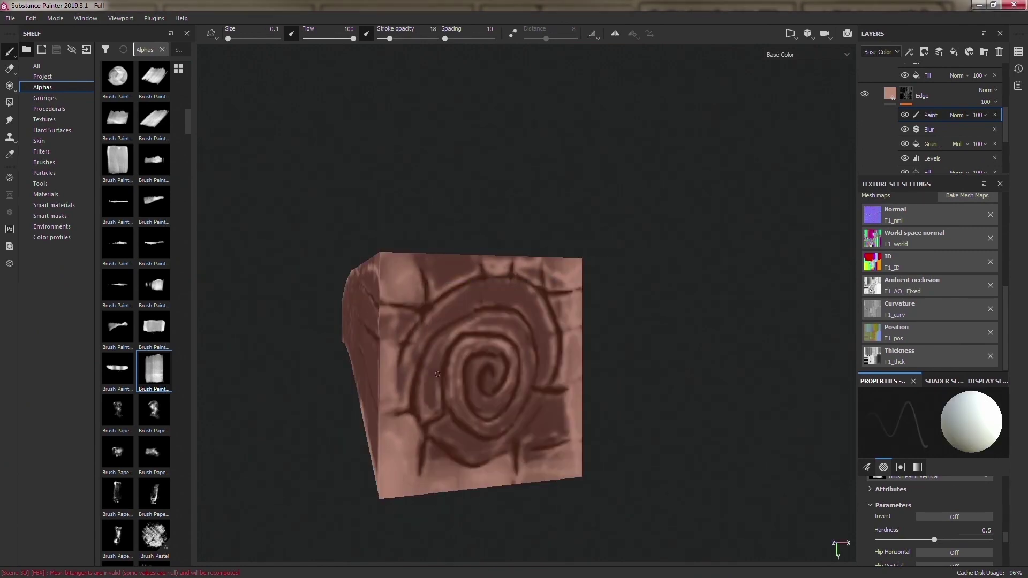
- Inspect the spiral-carved plank-end islands in the flat texture layout
key(F3)
middle_drag(460, 380, 422, 398)
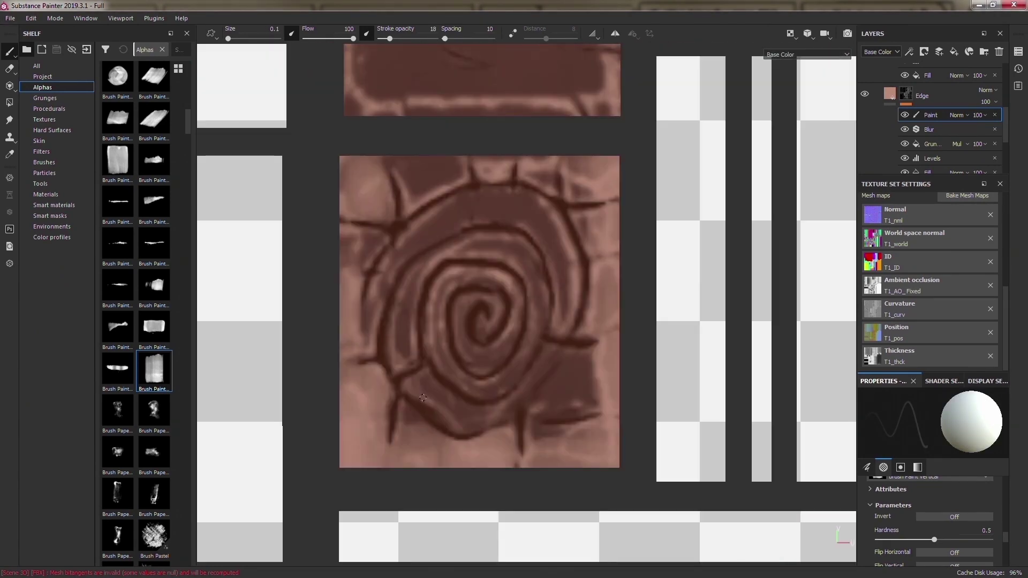
middle_drag(539, 360, 468, 367)
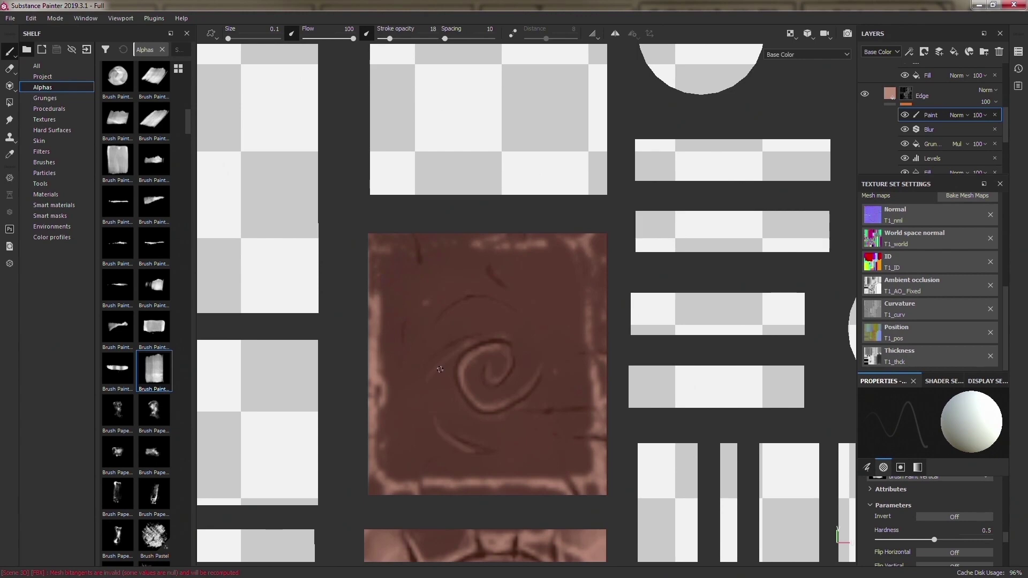
key(F2)
- Paint dark grain lines along the plank from close, tilted angles
mouse_move(439, 370)
alt+mouse_down()
mouse_move(509, 283)
mouse_move(466, 348)
mouse_move(536, 295)
mouse_move(745, 270)
mouse_move(410, 300)
mouse_move(431, 180)
mouse_move(466, 321)
alt+mouse_up()
scroll(530, 267, up, 5)
alt+right_drag(466, 321, 478, 349)
alt+drag(478, 349, 468, 361)
alt+shift+drag(453, 462, 390, 524)
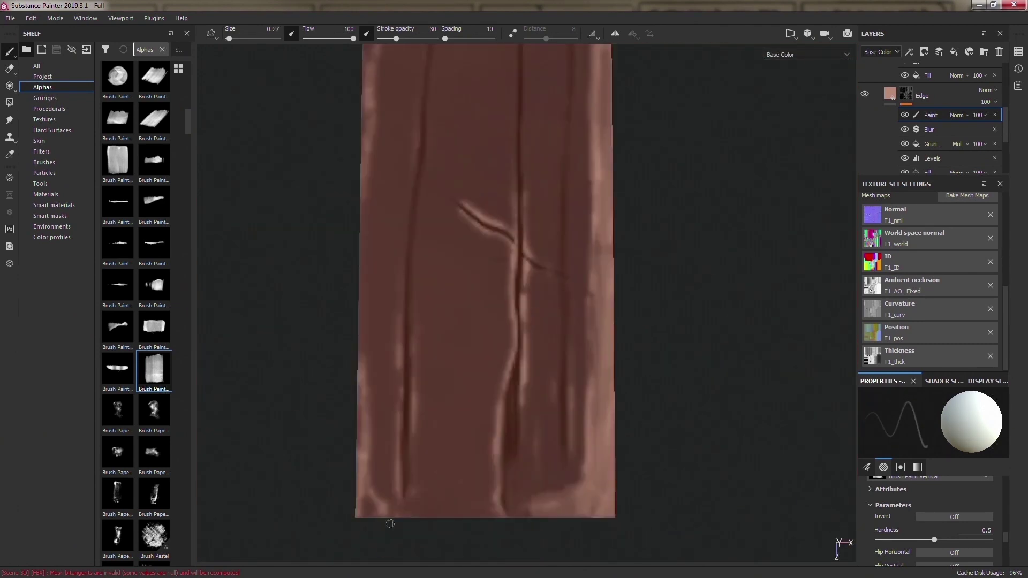
alt+drag(509, 228, 428, 278)
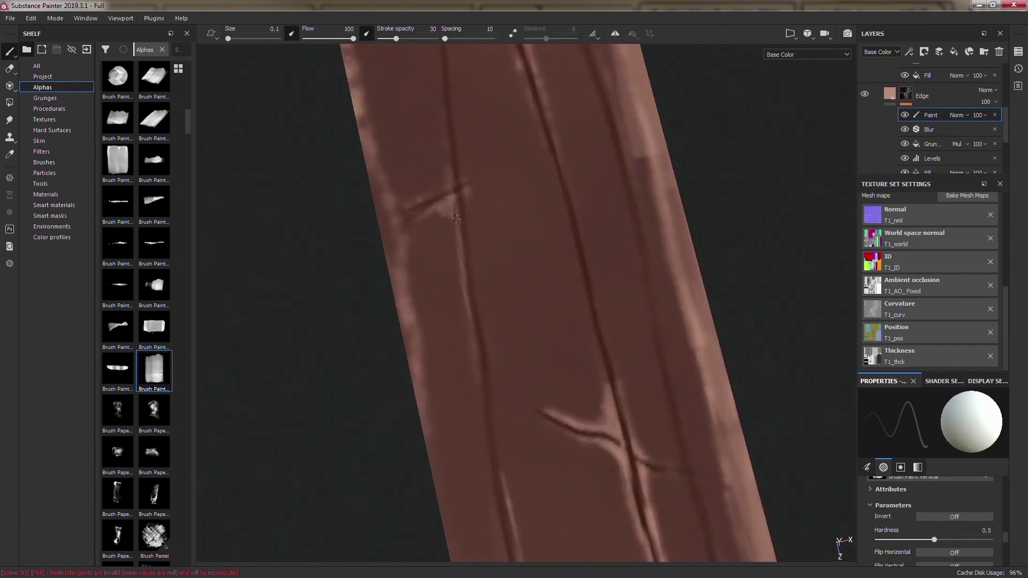
alt+right_drag(428, 278, 407, 296)
alt+drag(407, 296, 346, 313)
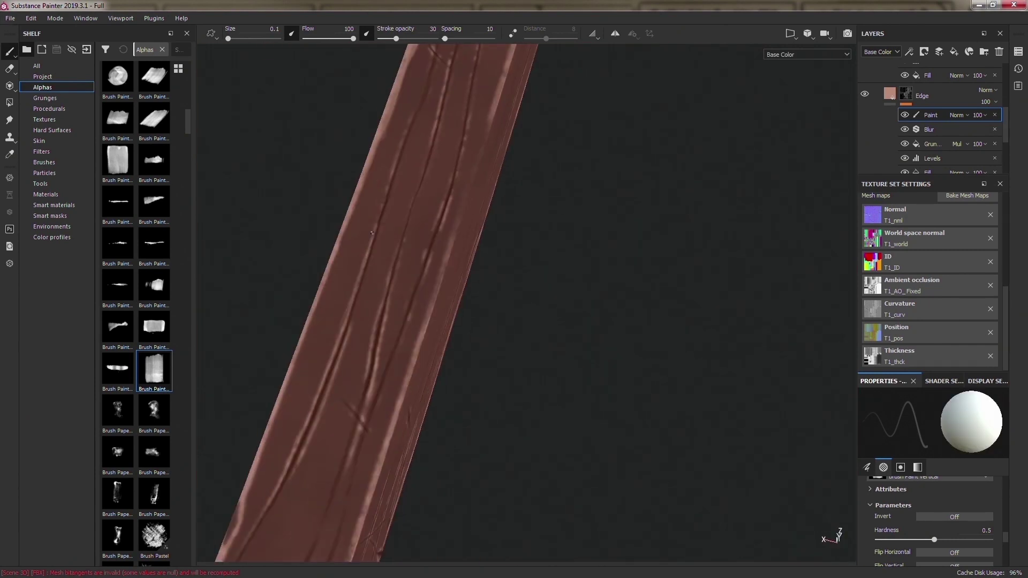
- Paint more grain strokes and knot swirls along the plank, then save the project
mouse_move(372, 232)
alt+mouse_down()
mouse_move(496, 305)
mouse_move(534, 257)
mouse_move(431, 155)
alt+mouse_up()
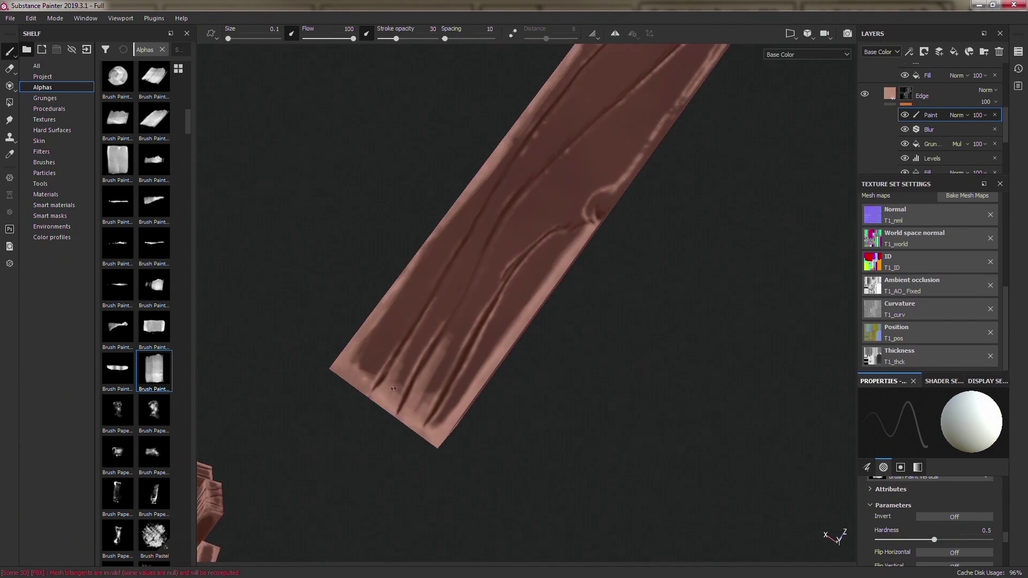
alt+drag(508, 139, 435, 298)
mouse_move(339, 334)
alt+mouse_down()
mouse_move(452, 342)
mouse_move(638, 232)
mouse_move(348, 204)
mouse_move(526, 285)
mouse_move(366, 230)
alt+mouse_up()
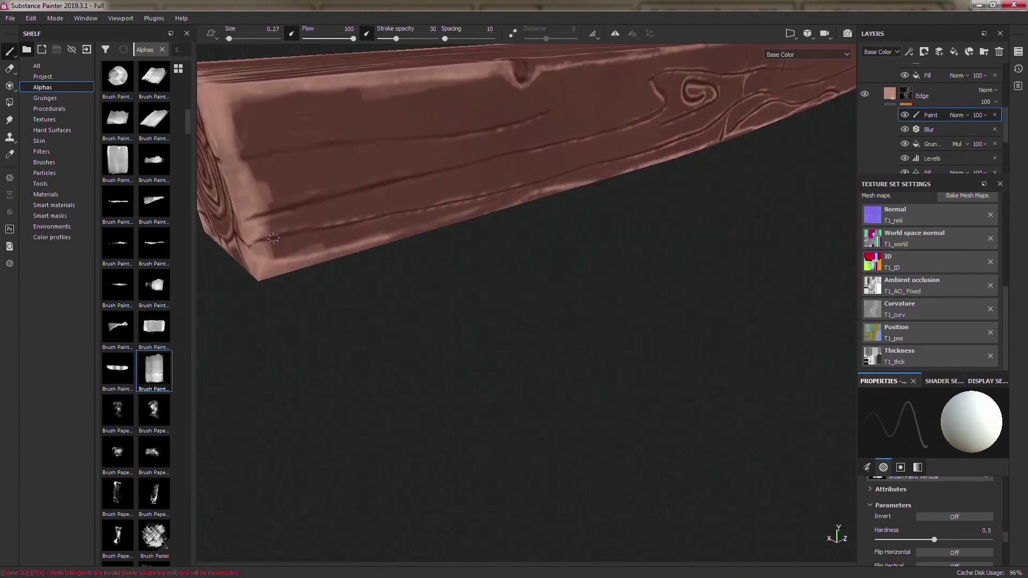
mouse_move(517, 122)
alt+mouse_down()
mouse_move(658, 340)
mouse_move(523, 305)
mouse_move(454, 316)
alt+mouse_up()
alt+drag(567, 343, 576, 169)
mouse_move(589, 228)
alt+mouse_down()
mouse_move(503, 404)
mouse_move(548, 277)
alt+mouse_up()
alt+drag(374, 349, 432, 262)
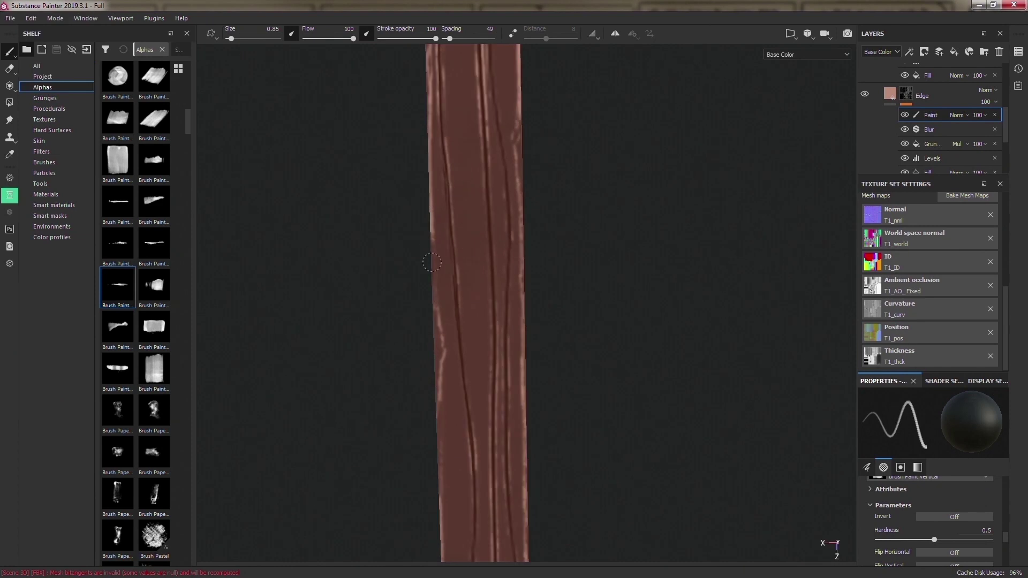
key(ctrl+s)
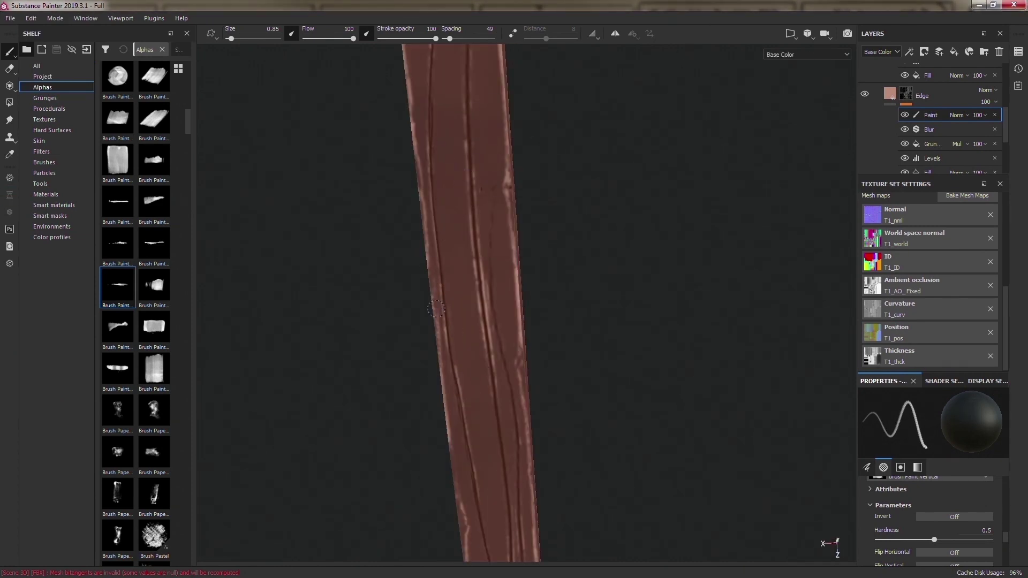
- Shrink the brush to 0.52, add finer grain at the plank end, and view it in 2D
alt+drag(436, 309, 451, 306)
right_click(451, 306)
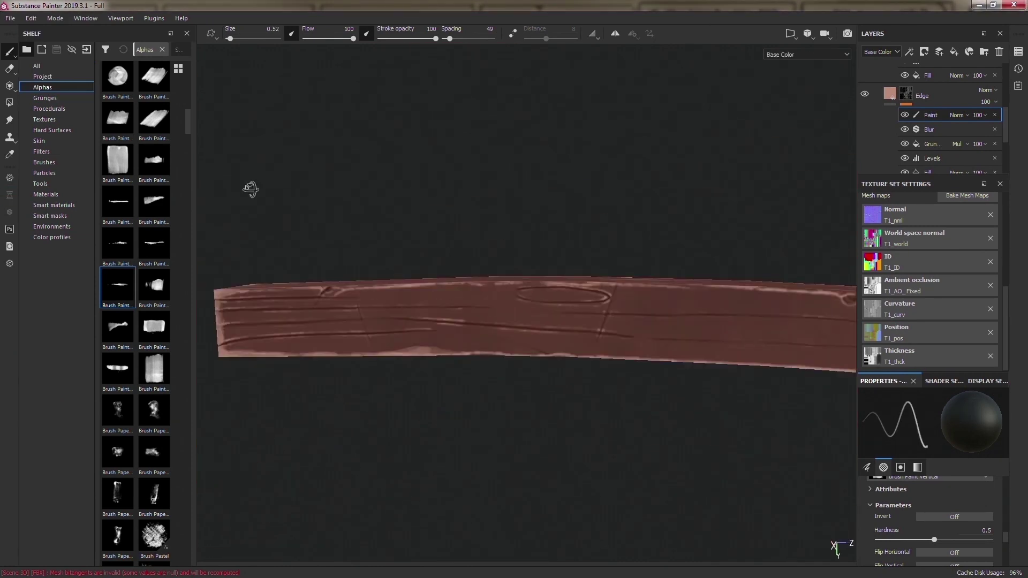
alt+drag(577, 259, 721, 305)
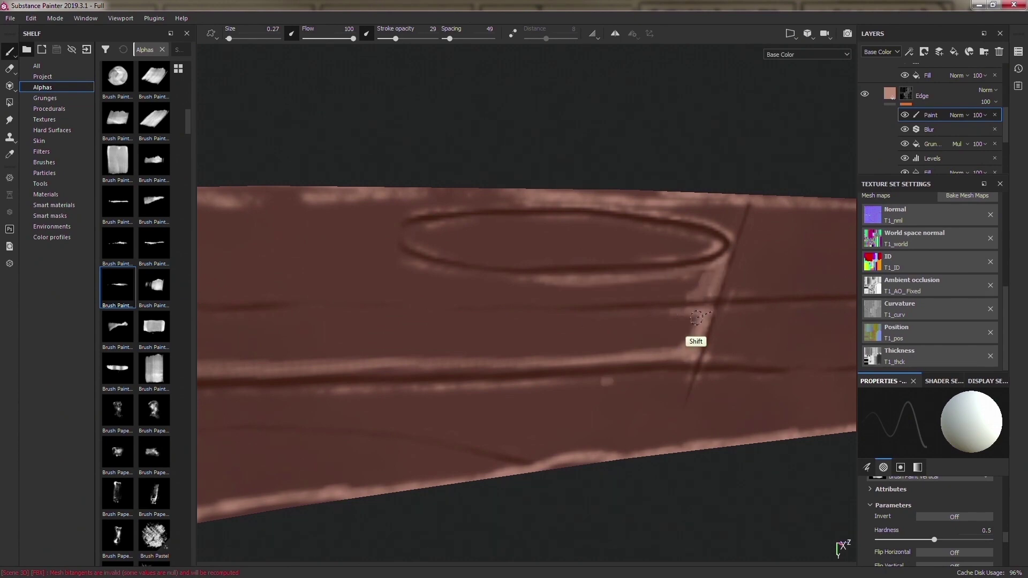
scroll(696, 318, down, 5)
alt+drag(529, 222, 446, 331)
scroll(446, 332, up, 5)
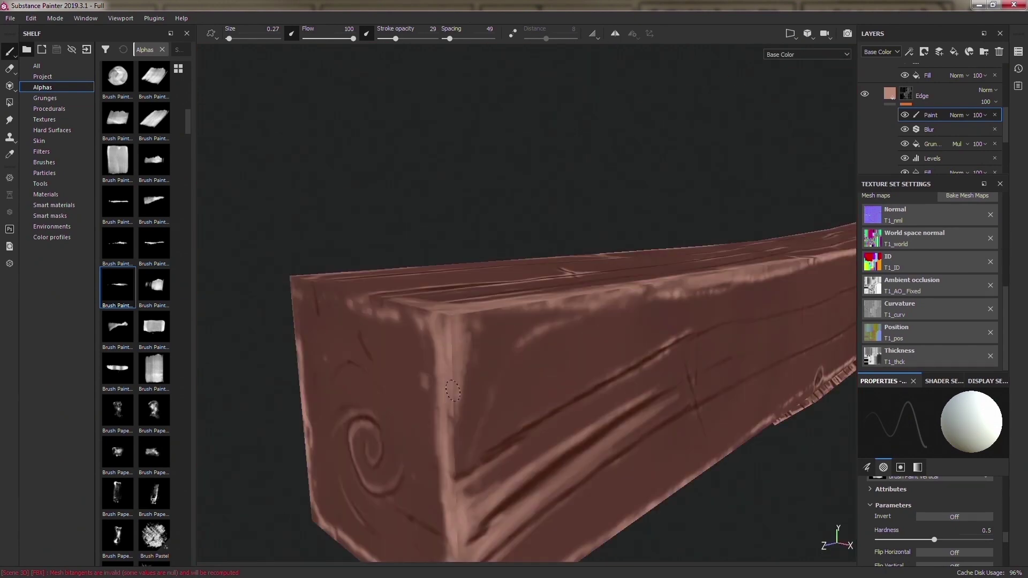
mouse_move(453, 391)
alt+mouse_down()
mouse_move(680, 410)
mouse_move(363, 400)
alt+mouse_up()
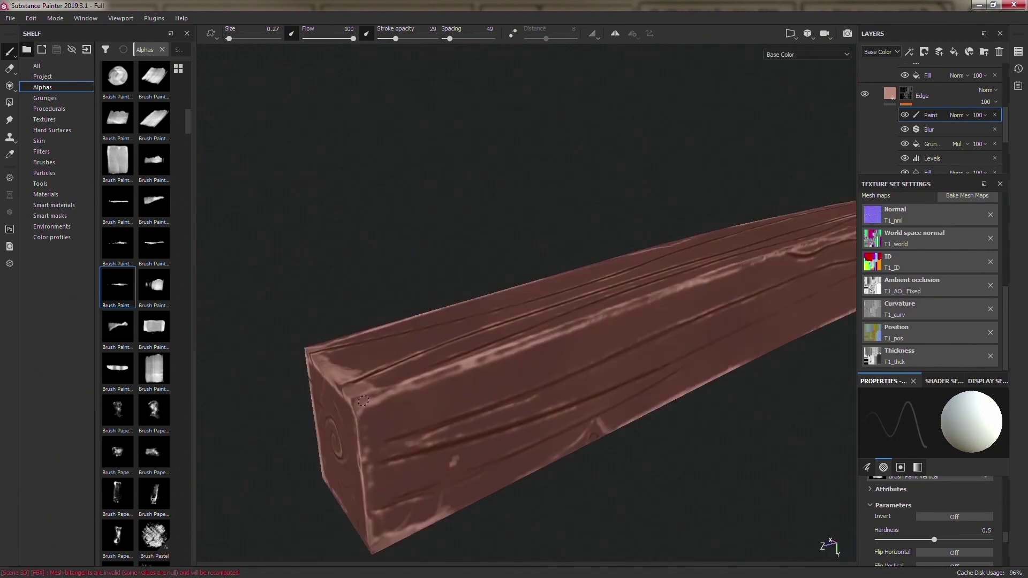
alt+drag(363, 400, 471, 374)
key(F2)
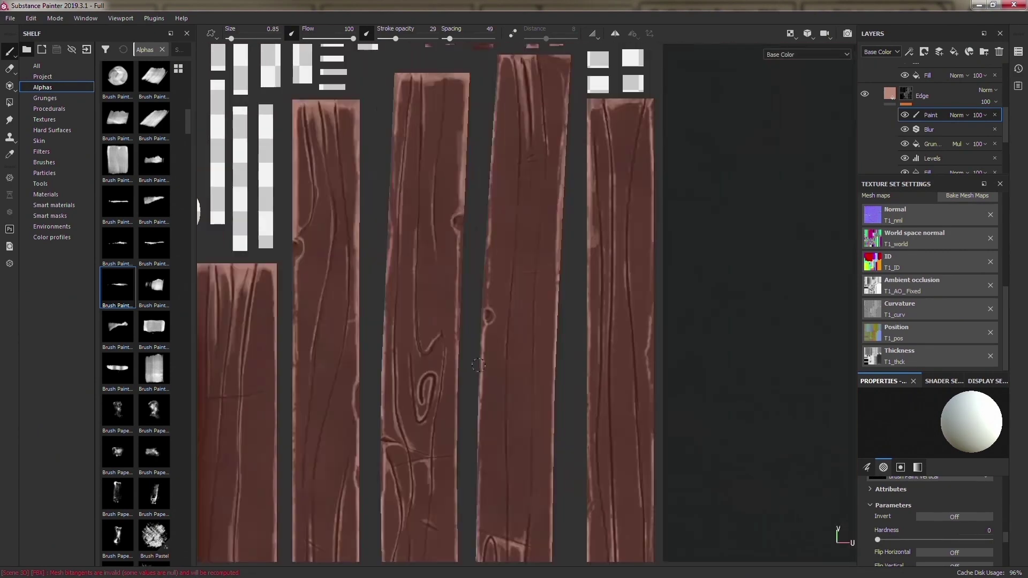
- Review the plank UV islands in the 2D view alongside the brush settings
scroll(615, 241, up, 2)
right_click(681, 368)
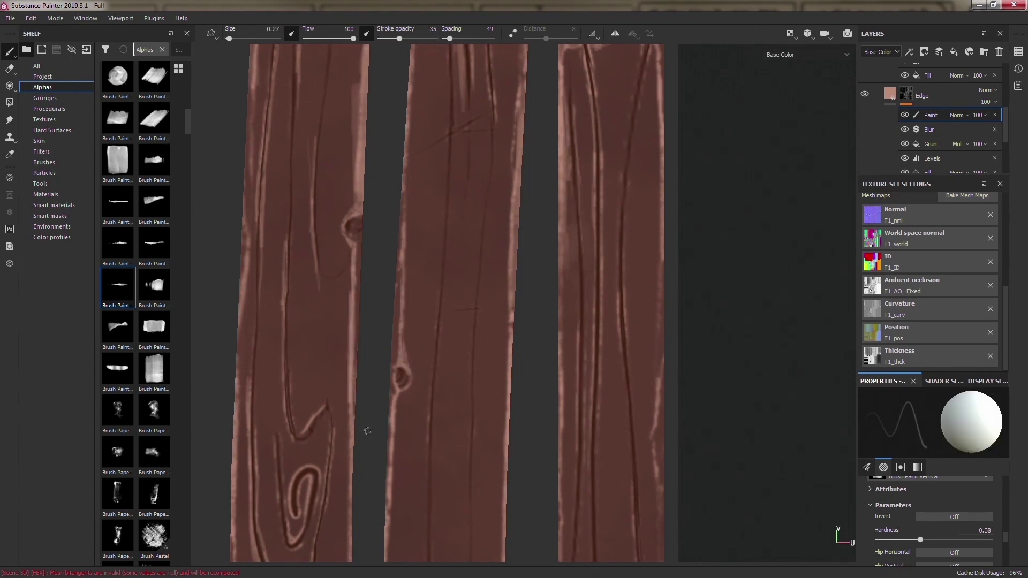
scroll(368, 430, down, 3)
scroll(437, 159, up, 3)
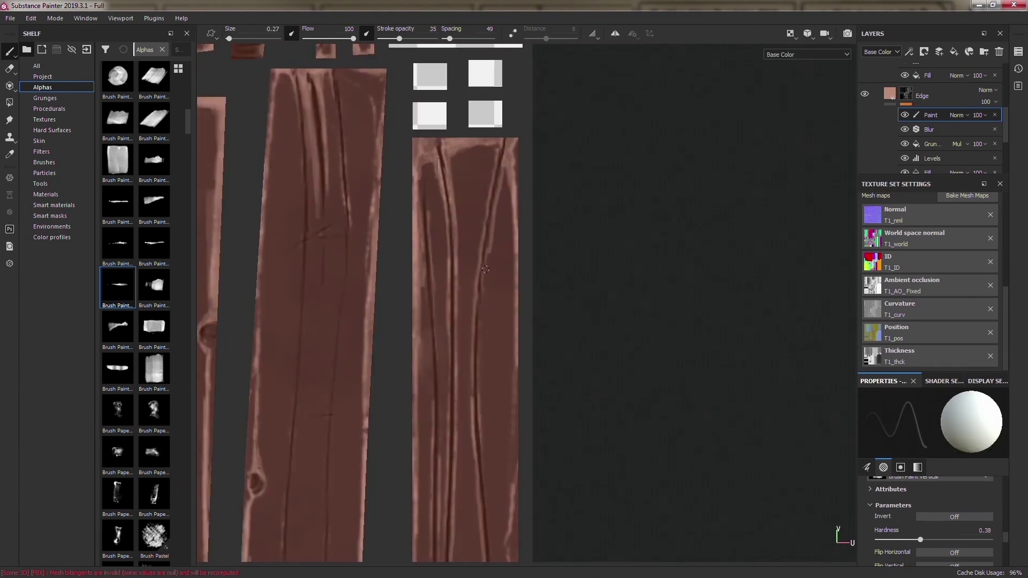
scroll(358, 127, down, 1)
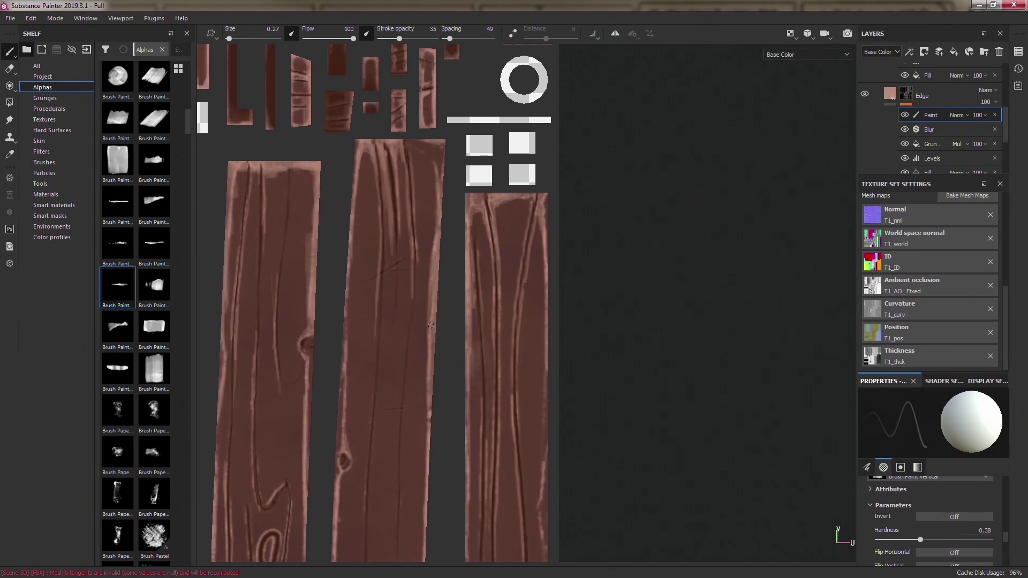
scroll(412, 289, up, 2)
scroll(460, 445, down, 2)
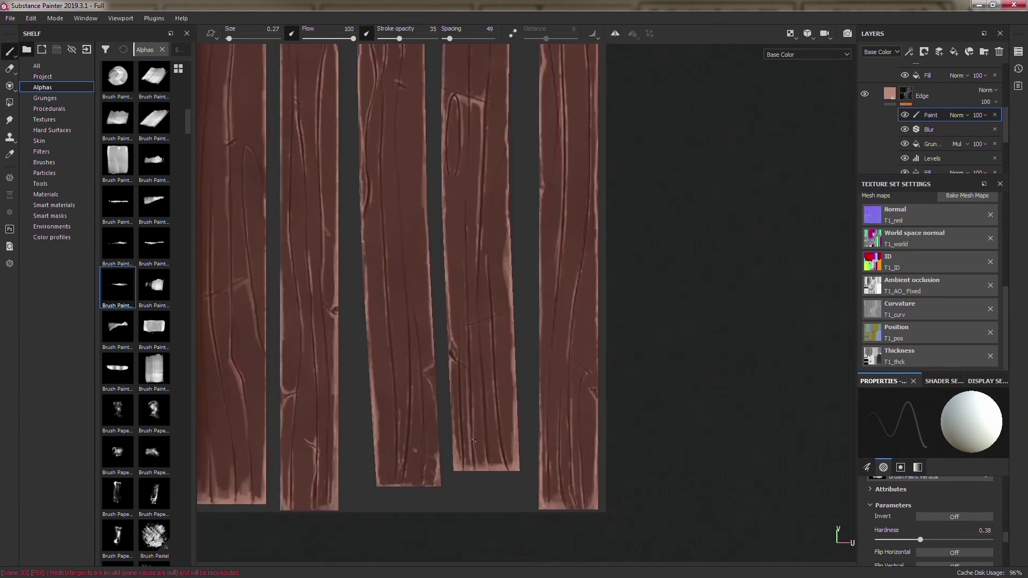
key(F2)
- Set brush spacing to 5 and add a Paint effect to the Wood Vari mask
mouse_move(481, 348)
alt+mouse_down()
mouse_move(543, 276)
mouse_move(642, 257)
alt+mouse_up()
right_click(642, 256)
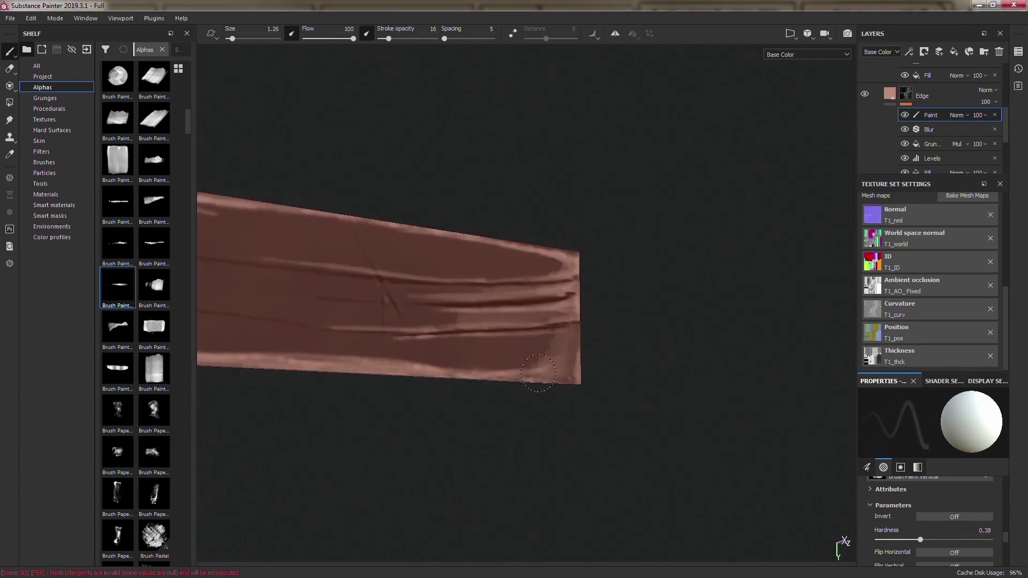
mouse_move(428, 268)
alt+mouse_down()
mouse_move(315, 245)
mouse_move(355, 441)
mouse_move(535, 321)
alt+mouse_up()
scroll(934, 94, up, 1)
alt+click(905, 135)
alt+drag(535, 321, 544, 478)
scroll(466, 391, up, 3)
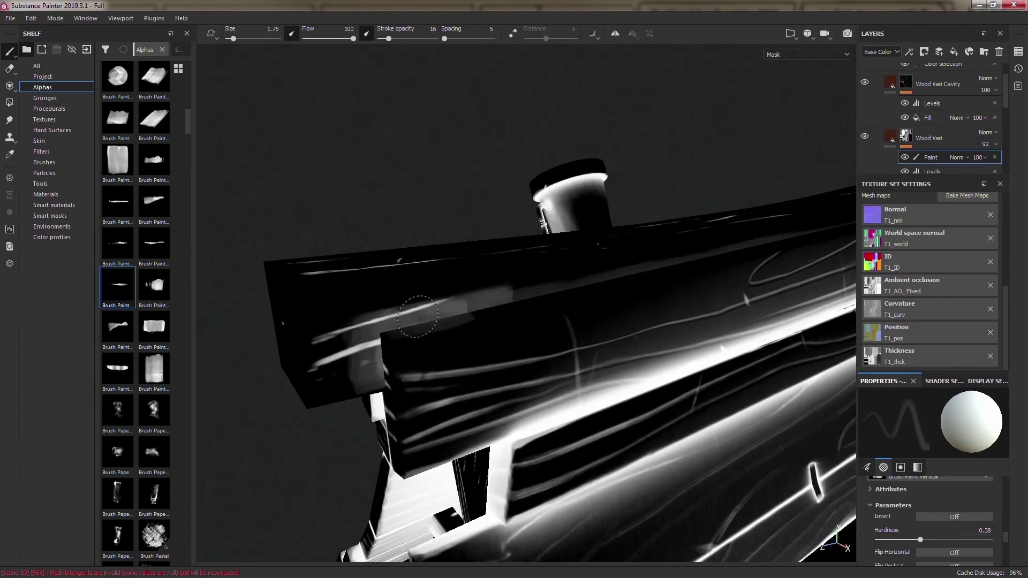
- Paint lighter streaks across the planks at stroke opacity 32
scroll(467, 391, up, 3)
scroll(467, 392, up, 2)
scroll(467, 391, up, 2)
scroll(467, 391, down, 3)
mouse_move(466, 391)
alt+mouse_down()
mouse_move(574, 404)
mouse_move(347, 294)
mouse_move(558, 211)
mouse_move(551, 356)
mouse_move(635, 342)
alt+mouse_up()
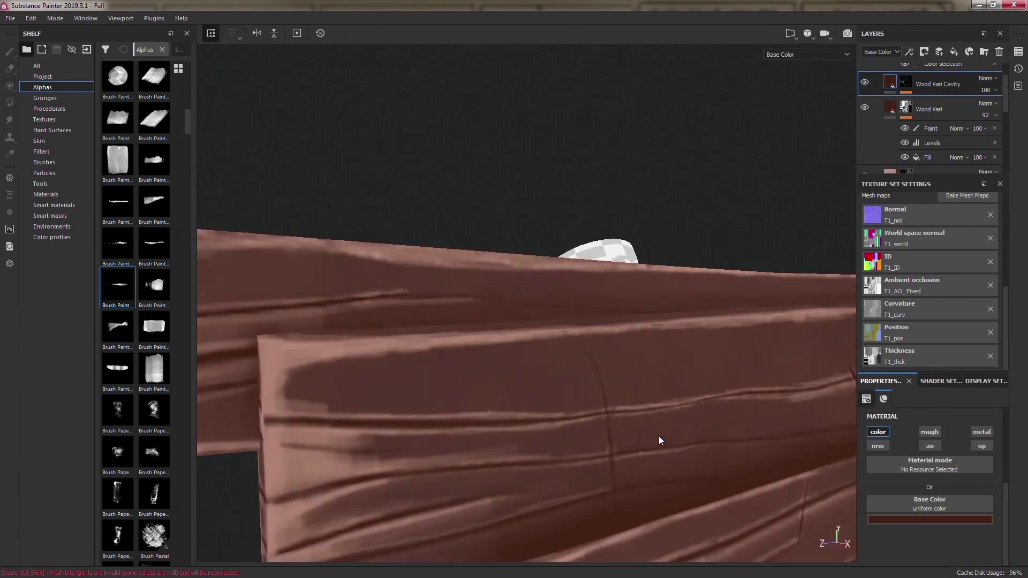
alt+drag(466, 306, 482, 222)
right_click(481, 223)
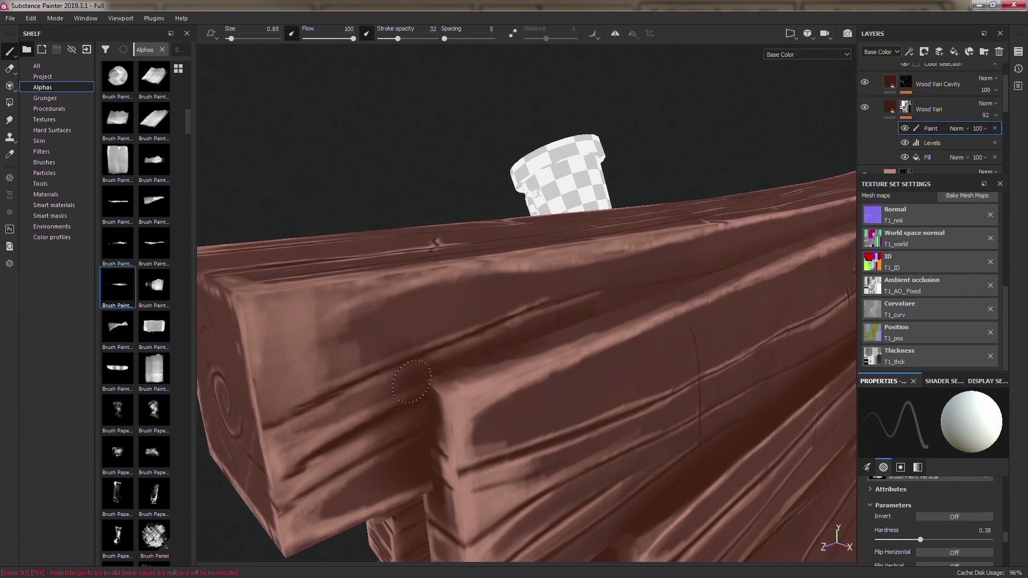
- Paint larger streaks along the plank edges and beam at stroke opacity 26
mouse_move(411, 381)
alt+mouse_down()
mouse_move(522, 416)
mouse_move(628, 366)
mouse_move(455, 315)
mouse_move(507, 363)
mouse_move(679, 291)
mouse_move(613, 161)
mouse_move(604, 112)
alt+mouse_up()
right_click(605, 112)
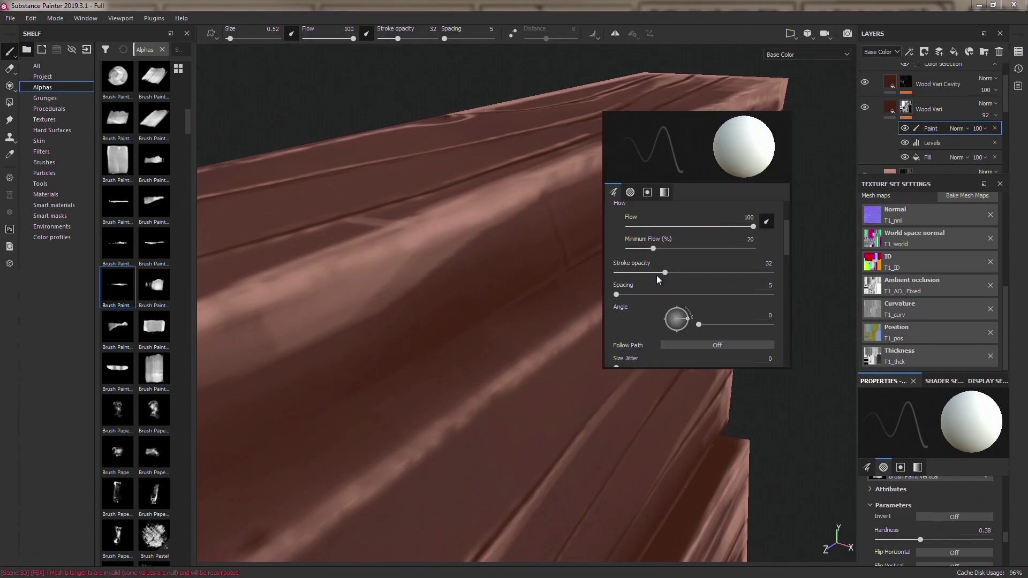
mouse_move(495, 300)
alt+mouse_down()
mouse_move(728, 314)
mouse_move(552, 254)
alt+mouse_up()
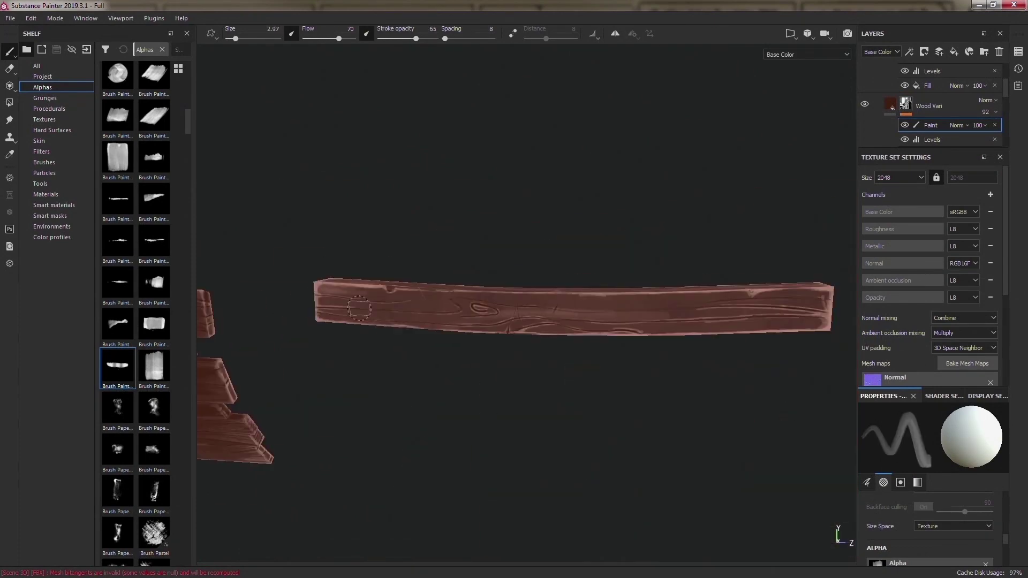
alt+drag(640, 257, 618, 369)
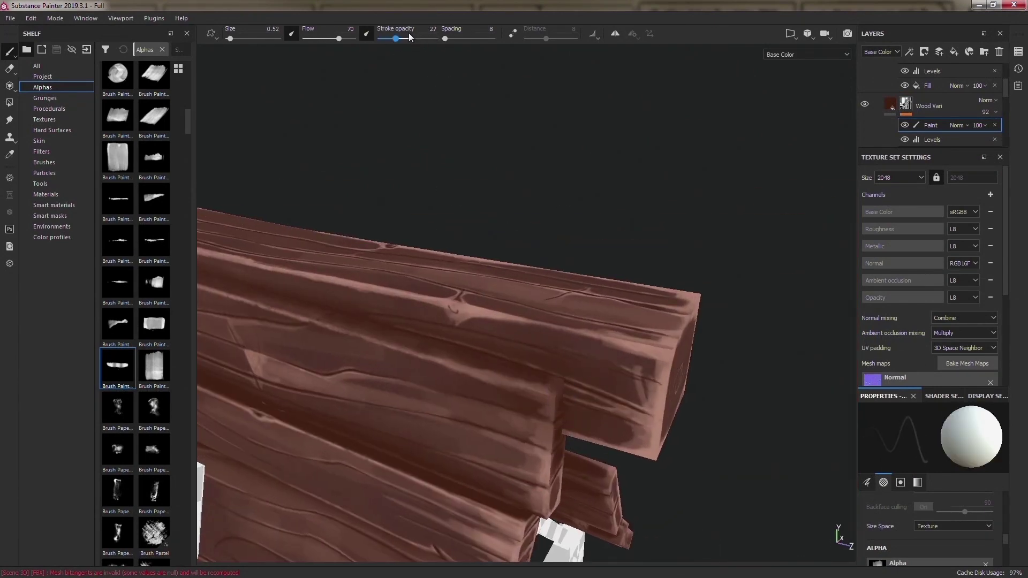
drag(393, 41, 392, 42)
mouse_move(429, 268)
alt+mouse_down()
mouse_move(452, 422)
mouse_move(720, 272)
mouse_move(477, 335)
mouse_move(449, 367)
mouse_move(532, 328)
mouse_move(523, 468)
mouse_move(482, 374)
mouse_move(402, 391)
mouse_move(429, 356)
mouse_move(420, 271)
mouse_move(394, 223)
mouse_move(439, 188)
mouse_move(466, 199)
mouse_move(266, 284)
mouse_move(745, 279)
mouse_move(815, 310)
mouse_move(746, 202)
alt+mouse_up()
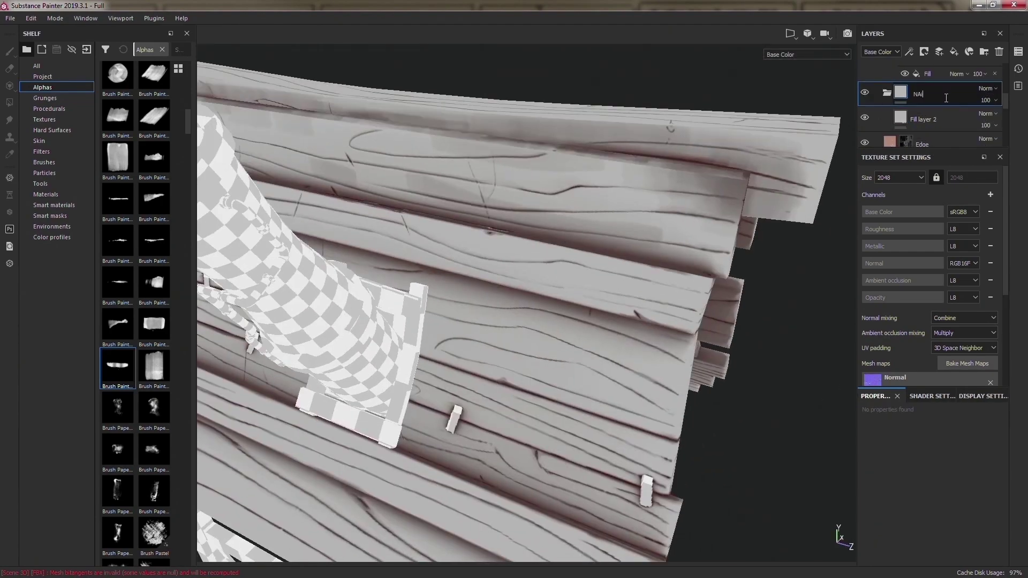
- Add a colour selection mask to the Roof group
right_click(937, 96)
click(947, 112)
alt+drag(482, 267, 663, 318)
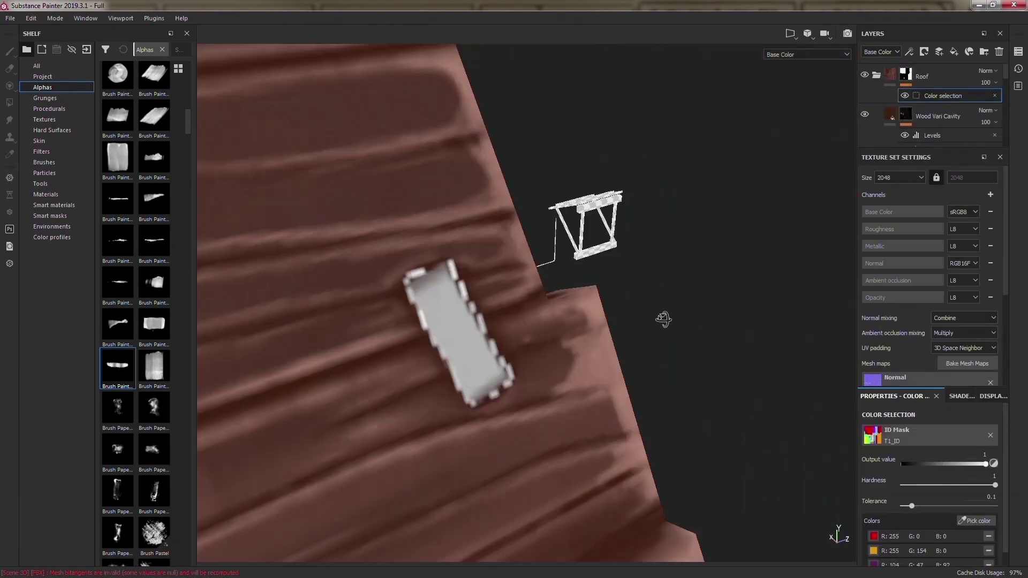
right_click(418, 283)
key(Escape)
alt+drag(347, 378, 481, 321)
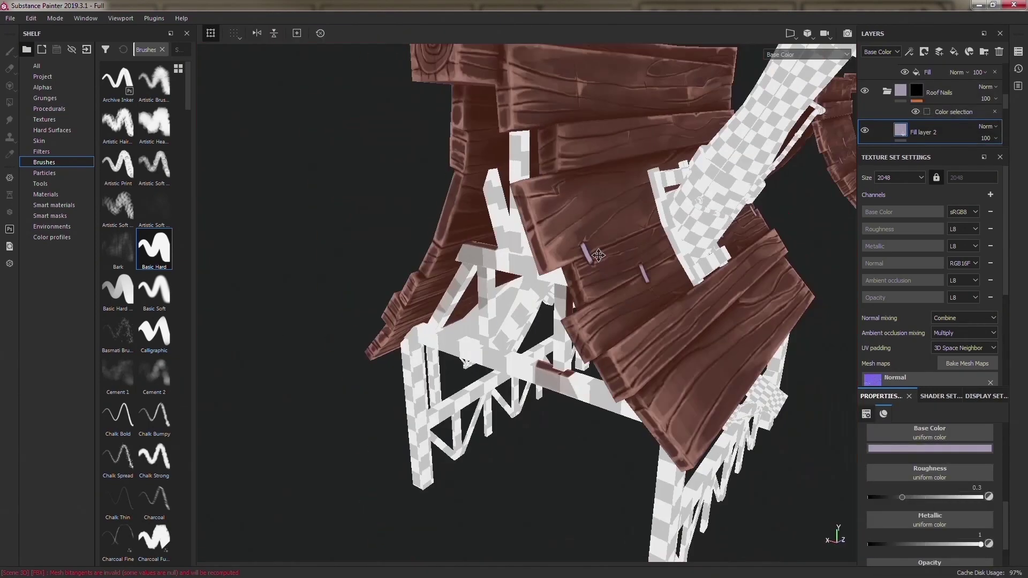
- Rename Fill layer 2 to 'Nail Background' and paint nail highlights with boosted mask contrast
double_click(923, 132)
text(Nail Background)
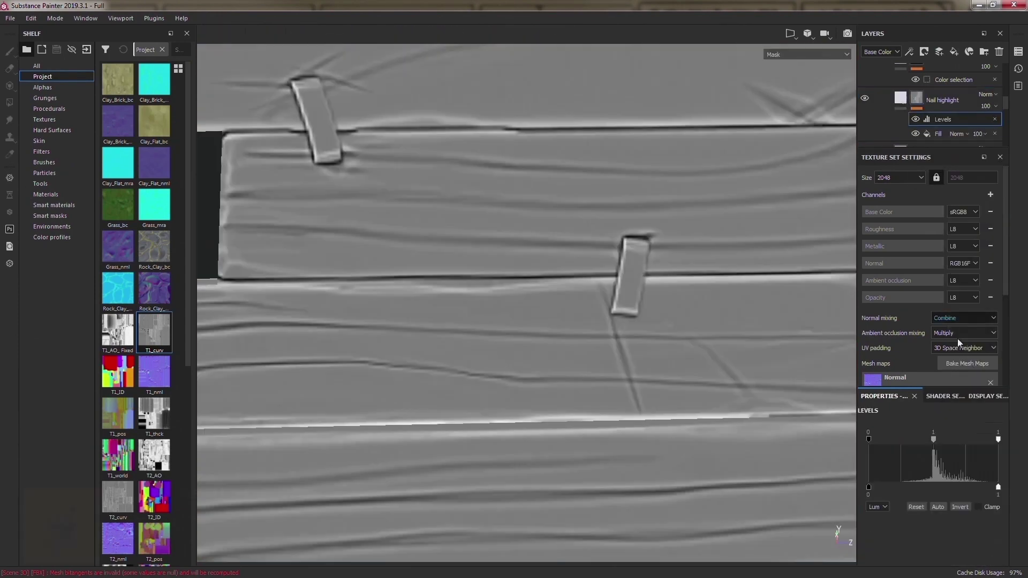
drag(933, 439, 970, 440)
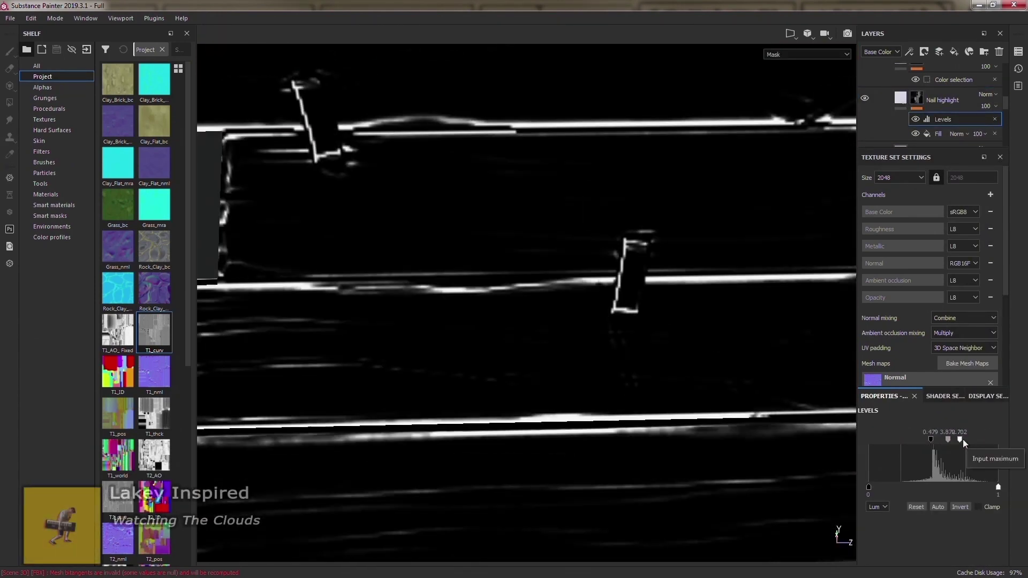
click(900, 97)
alt+drag(481, 321, 595, 220)
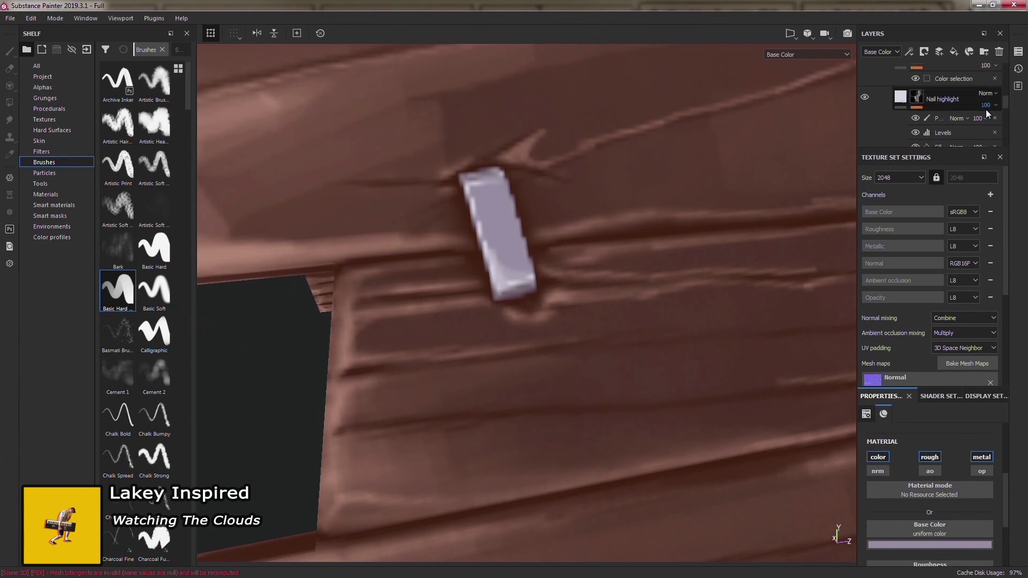
click(987, 115)
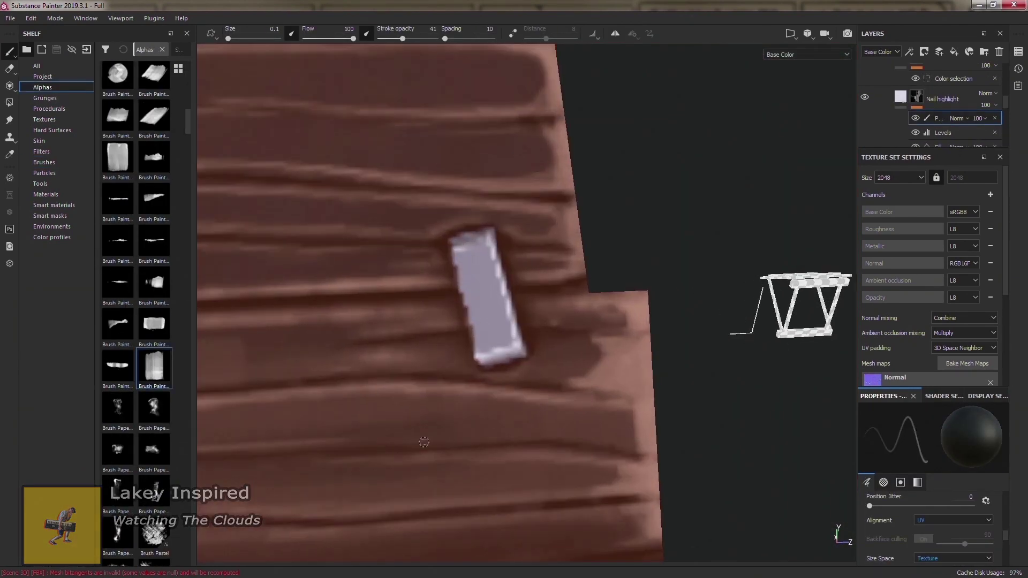
- Pick the chimney's ID colour for the Chimney folder's colour selection mask
alt+right_drag(453, 251, 482, 224)
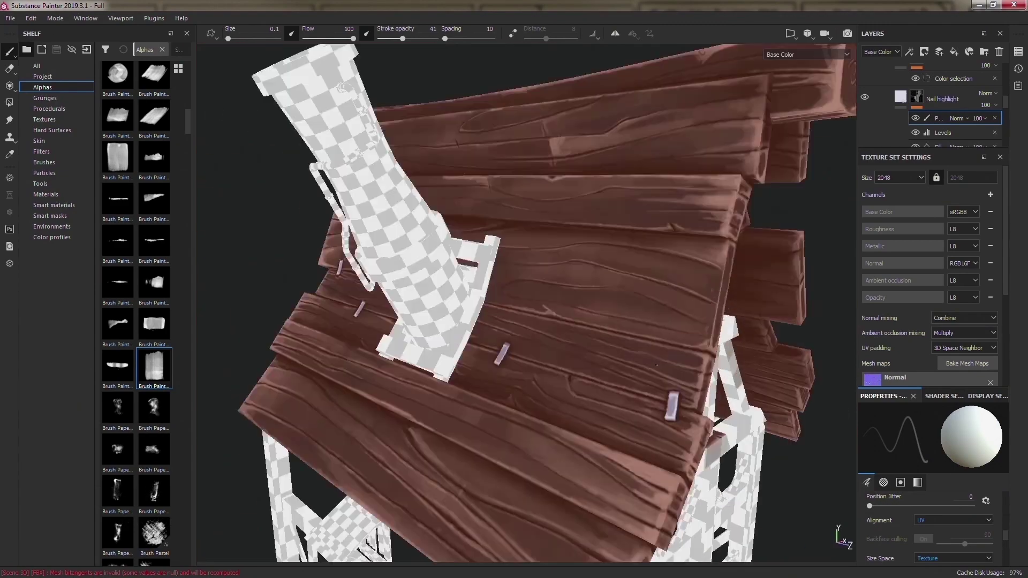
alt+drag(482, 225, 501, 268)
mouse_move(500, 268)
alt+right_down()
mouse_move(500, 295)
mouse_move(501, 241)
alt+right_up()
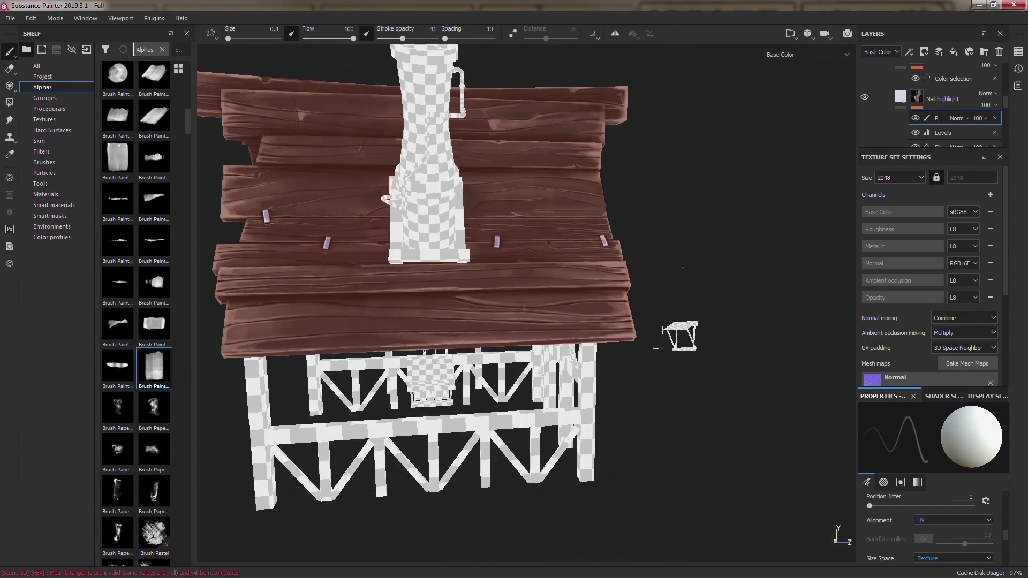
alt+drag(501, 241, 550, 161)
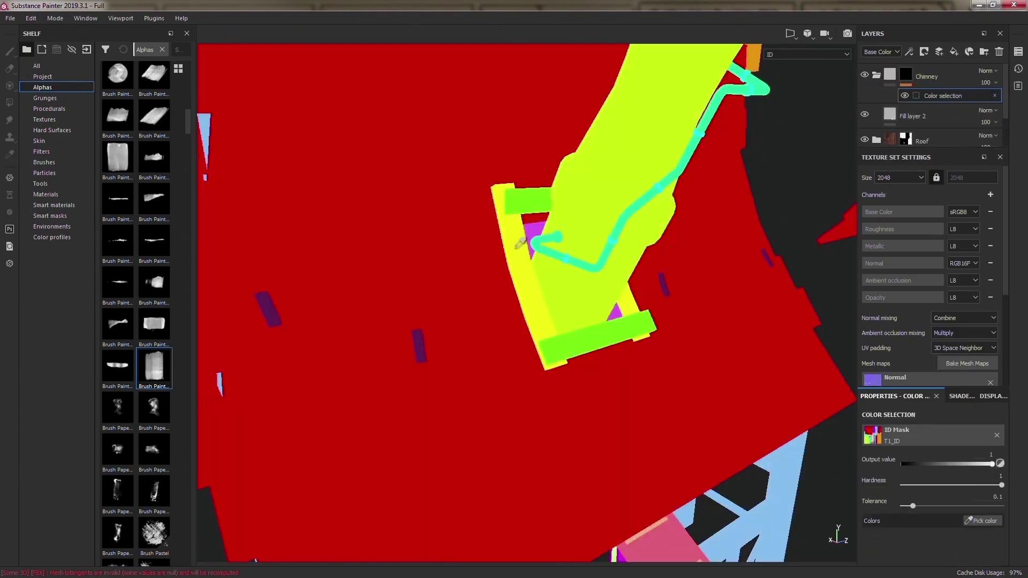
click(519, 244)
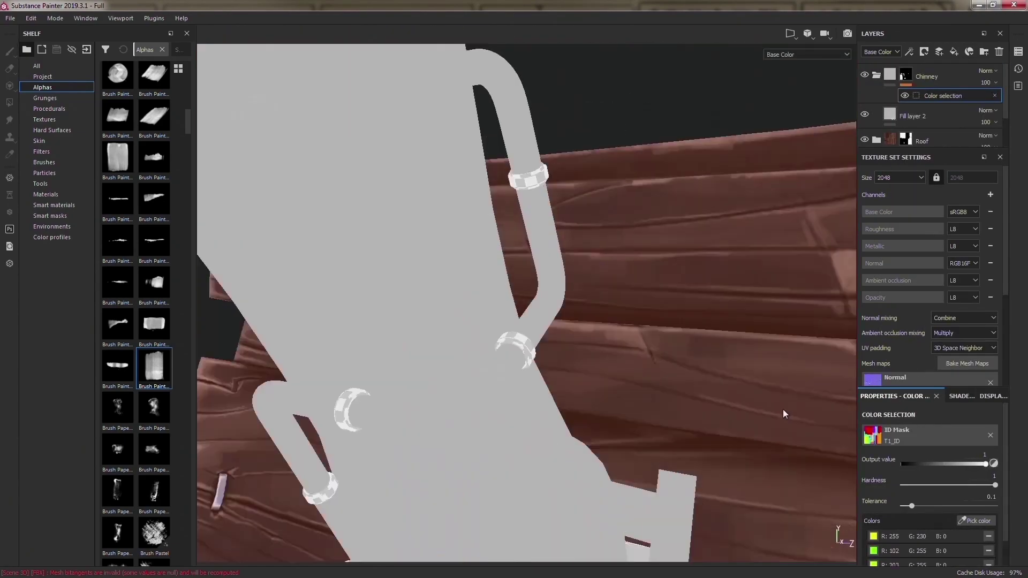
- Paint grain and shading on the chimney frame planks, checking them in split 3D/UV view
click(920, 114)
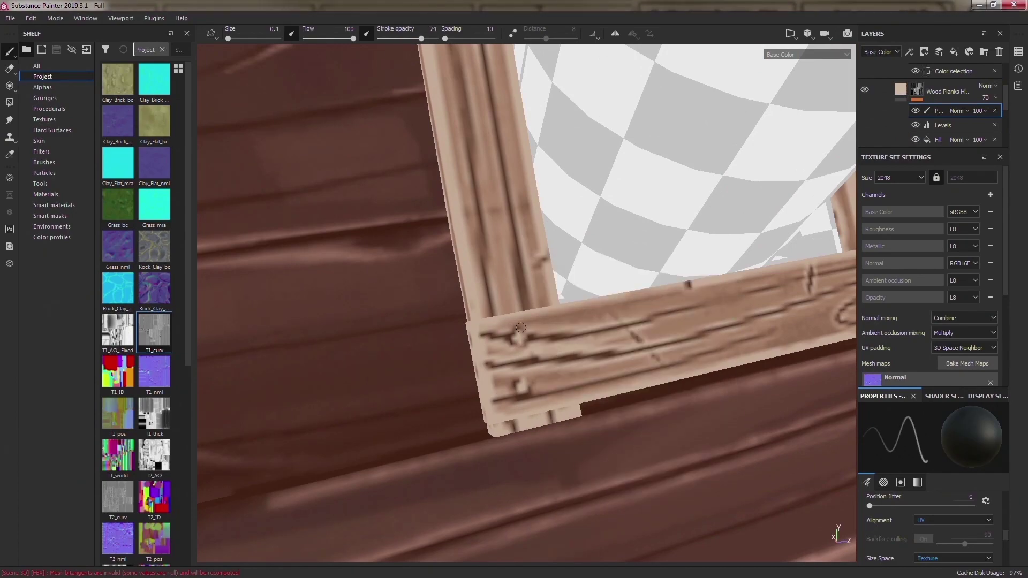
alt+drag(498, 325, 490, 374)
alt+drag(681, 267, 495, 178)
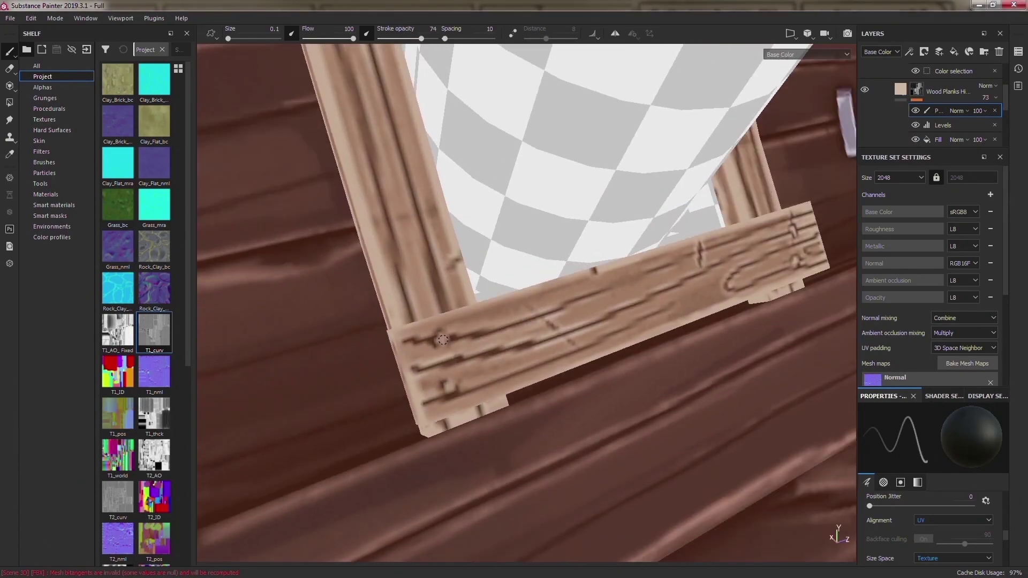
key(F3)
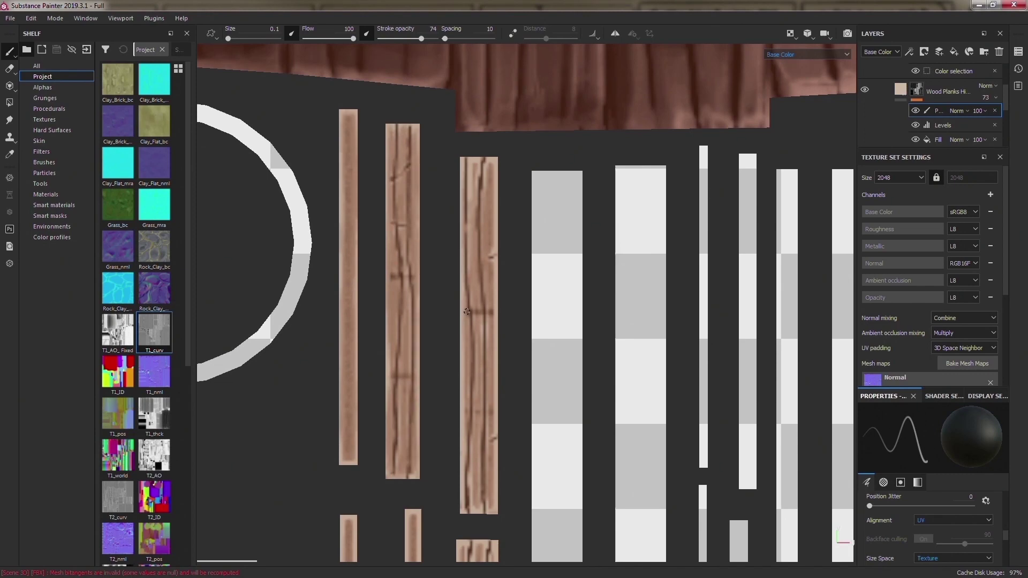
key(F1)
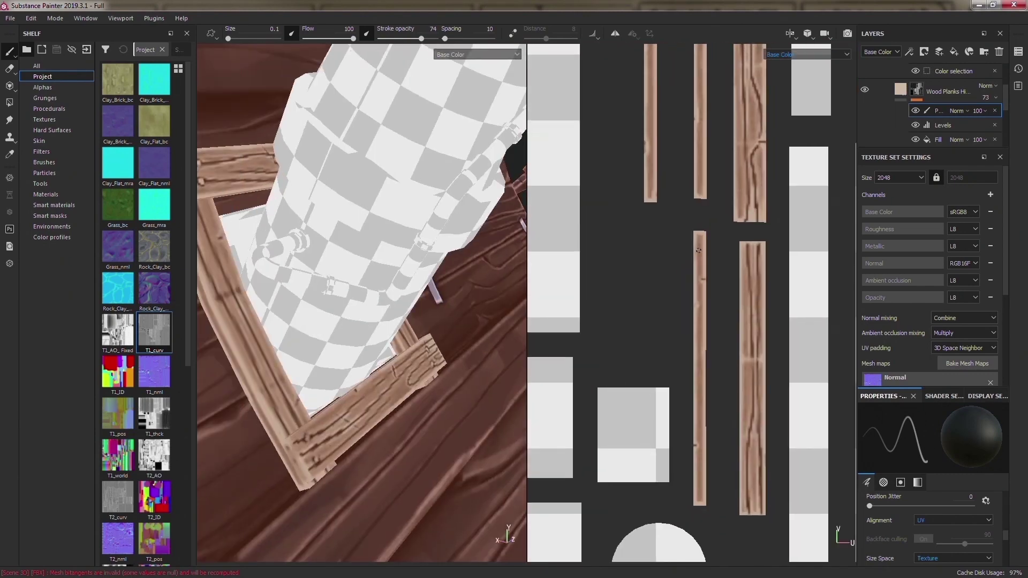
middle_drag(752, 450, 693, 183)
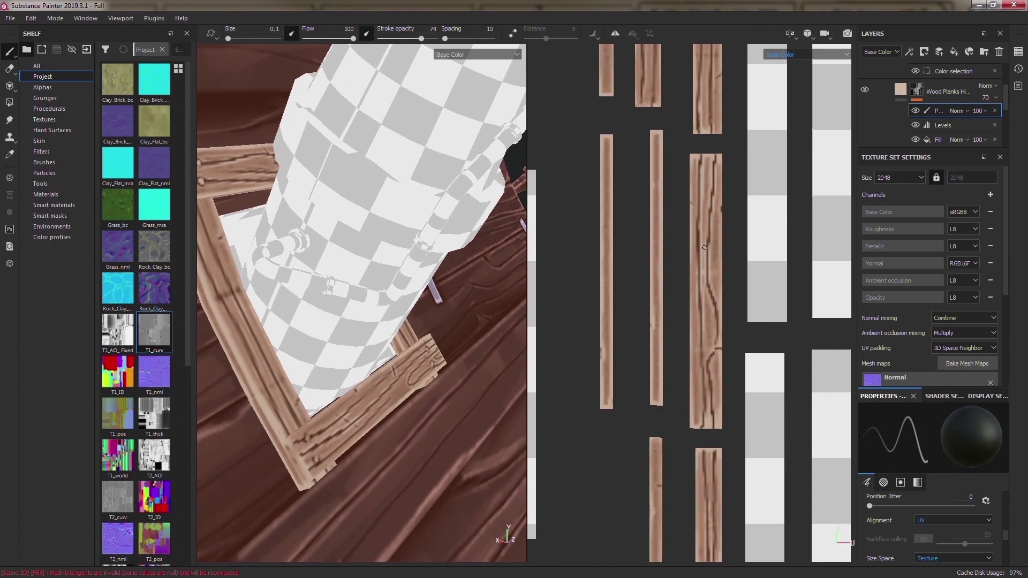
alt+drag(407, 300, 368, 358)
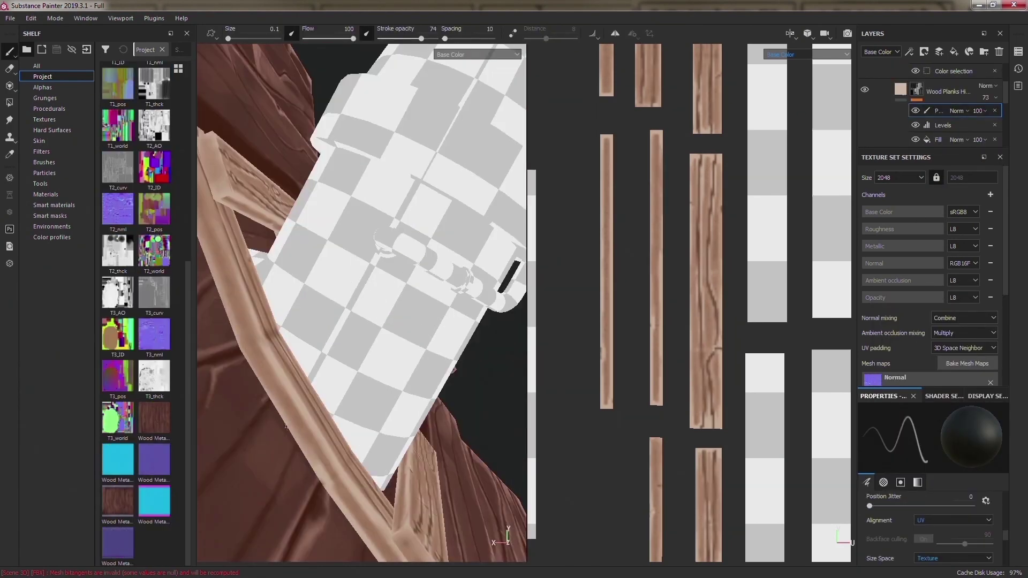
ctrl+alt+drag(268, 285, 398, 273)
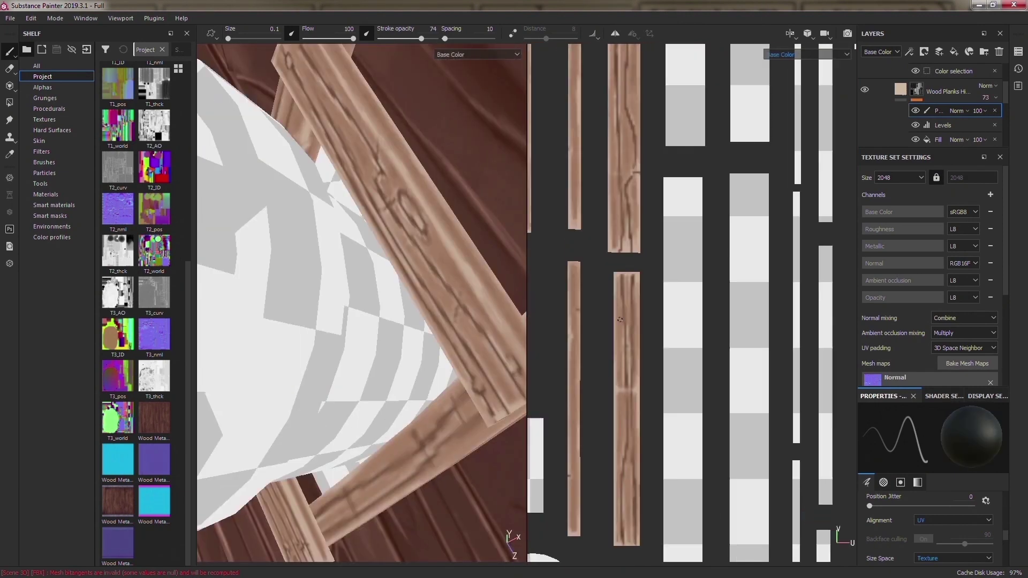
scroll(610, 321, up, 3)
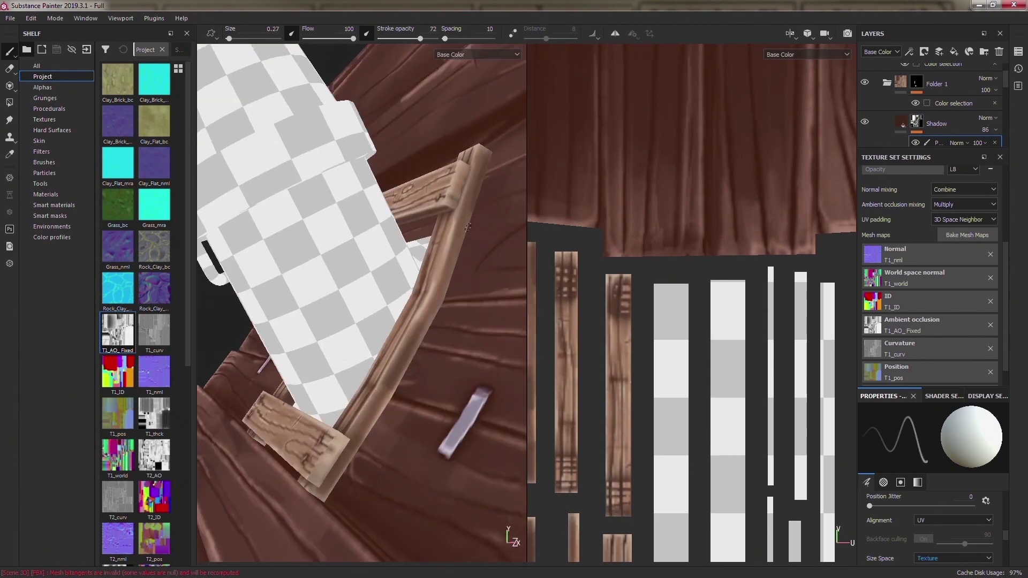
- Select the Shadow layer's paint content and review the lilac nails on the chimney frame
alt+drag(392, 391, 369, 374)
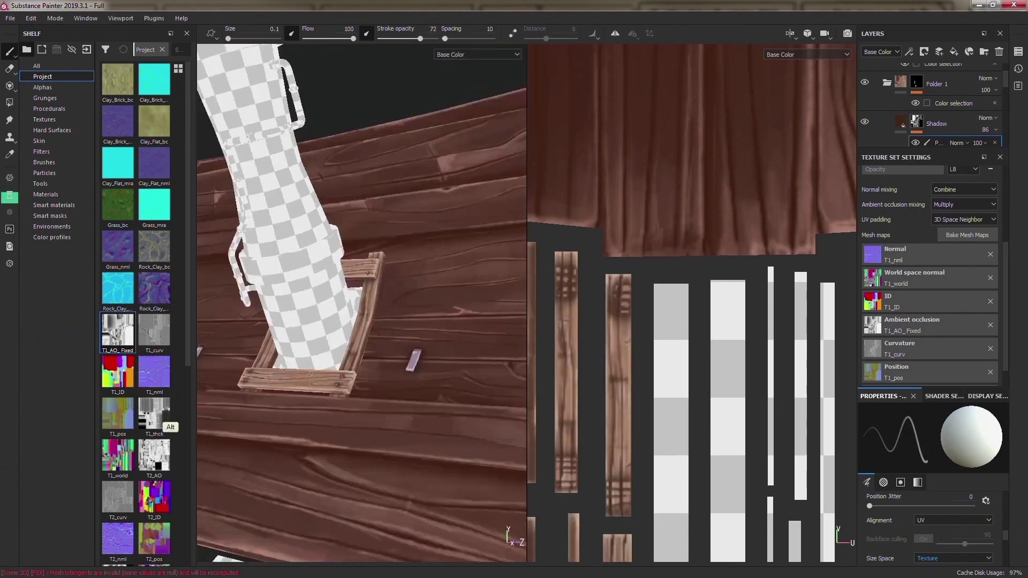
click(944, 102)
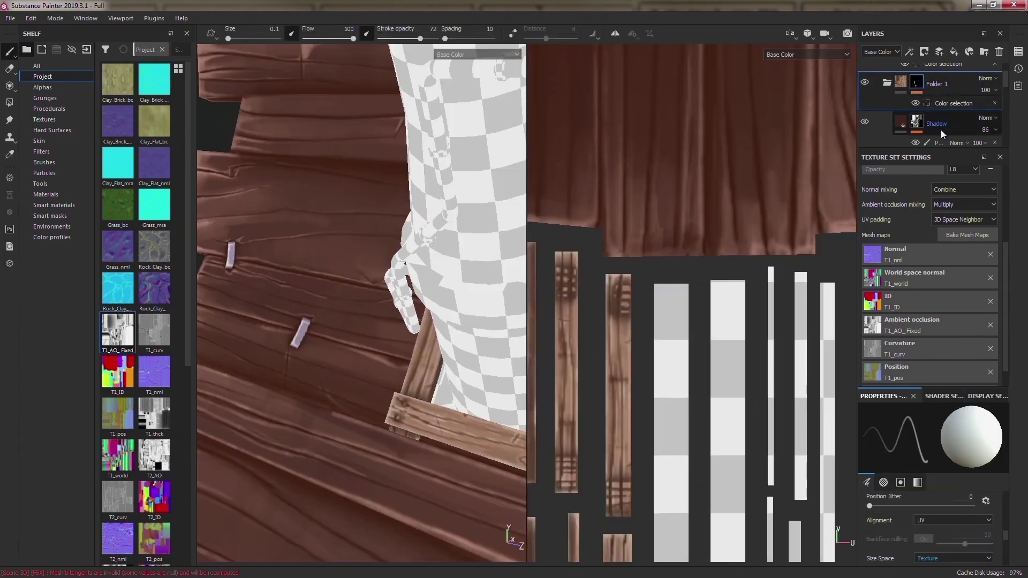
scroll(938, 98, down, 3)
scroll(942, 94, up, 3)
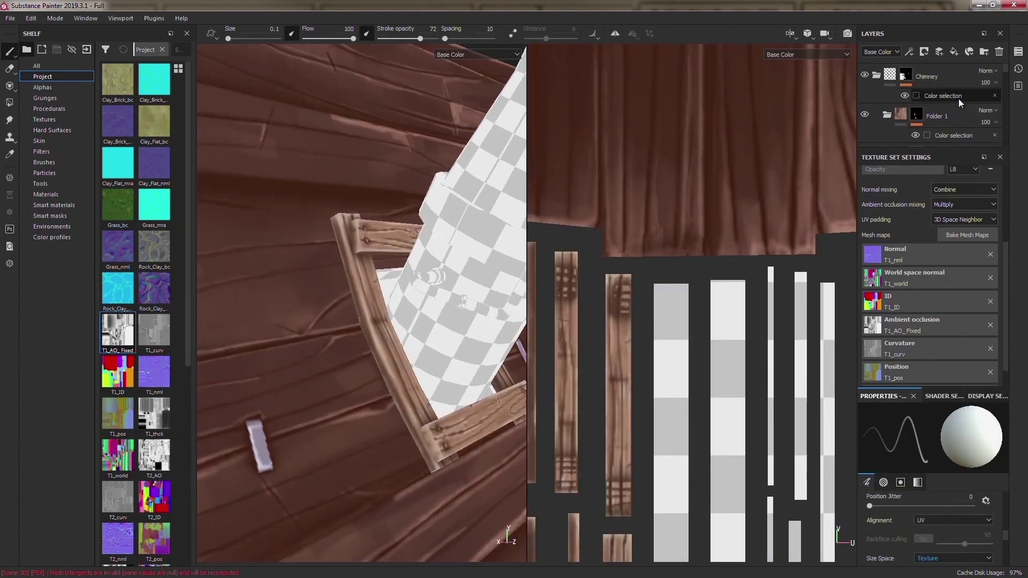
scroll(910, 118, down, 3)
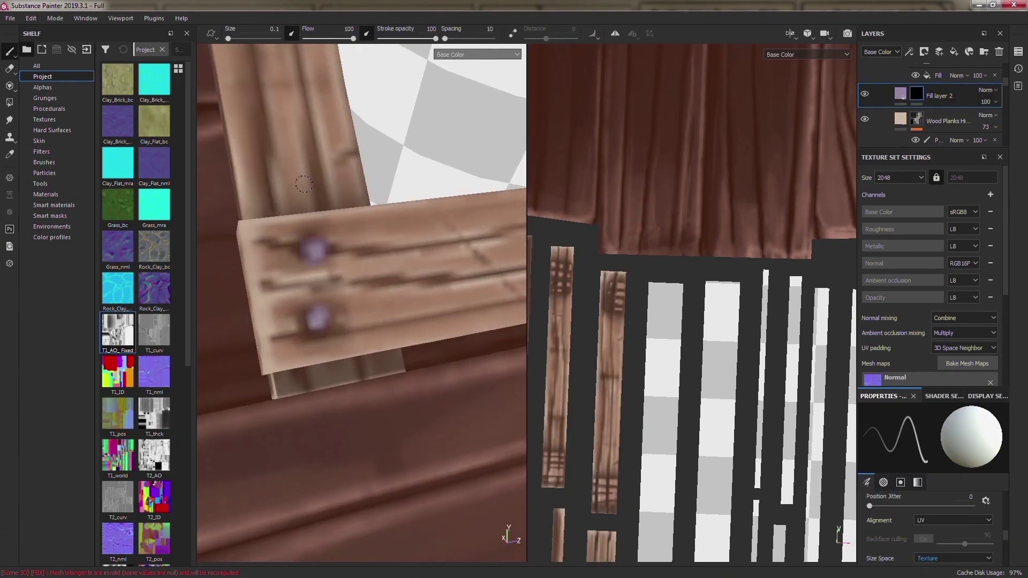
scroll(303, 184, down, 5)
scroll(367, 310, down, 5)
scroll(685, 445, up, 5)
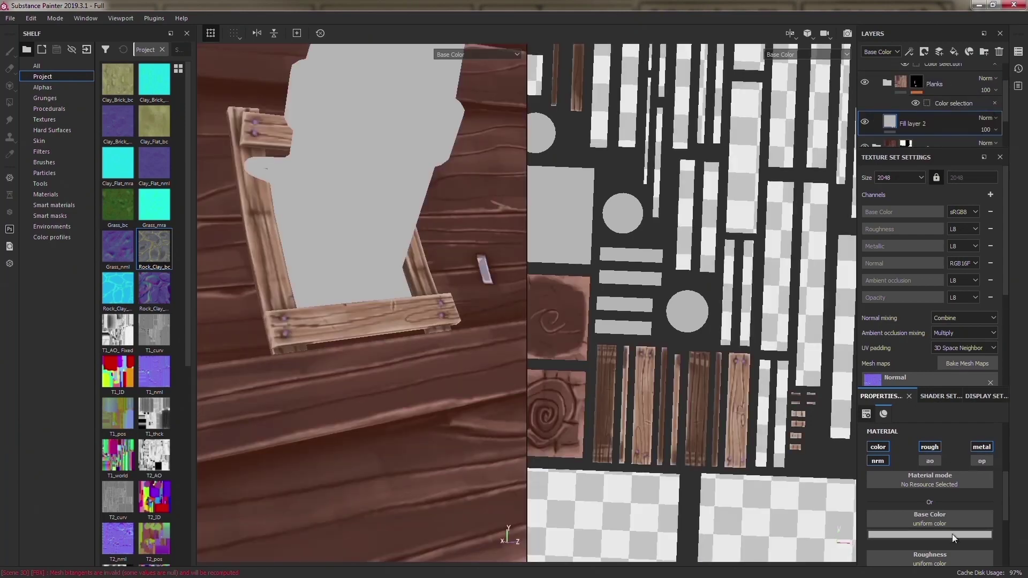
- Set the chimney fill to lilac and build its highlight, Cells 4 variation and darkness layers
click(952, 535)
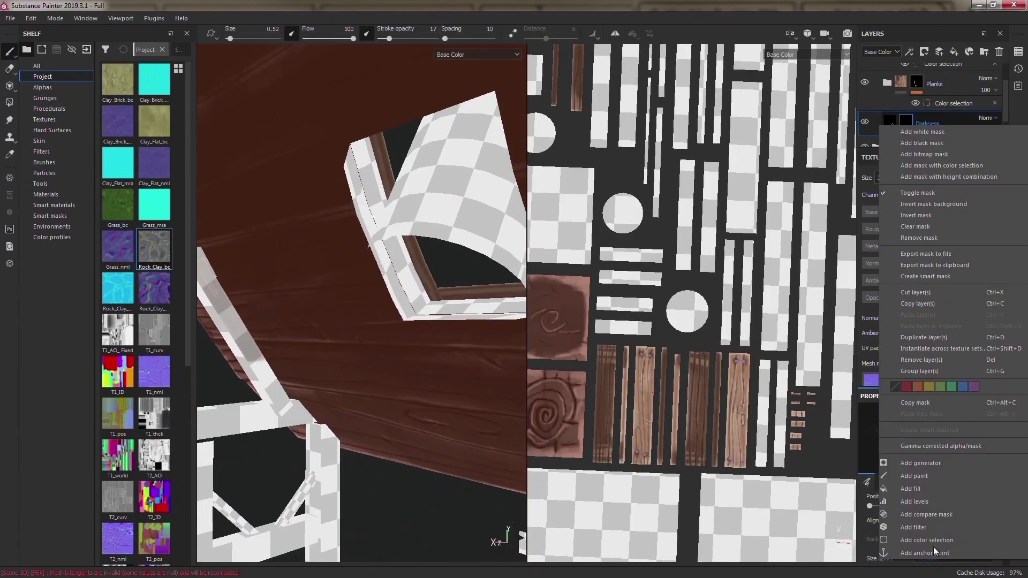
click(941, 143)
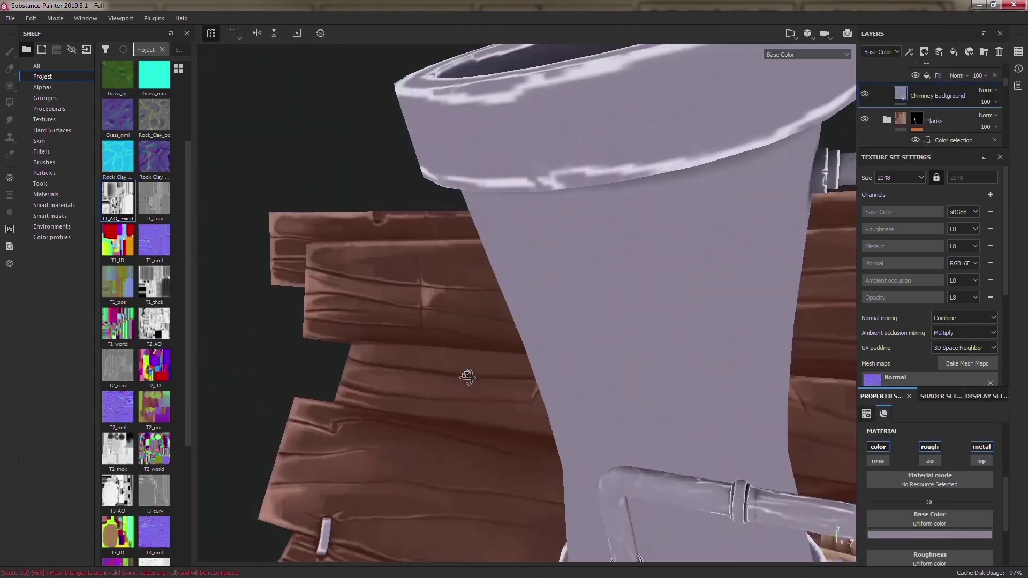
alt+drag(467, 376, 610, 252)
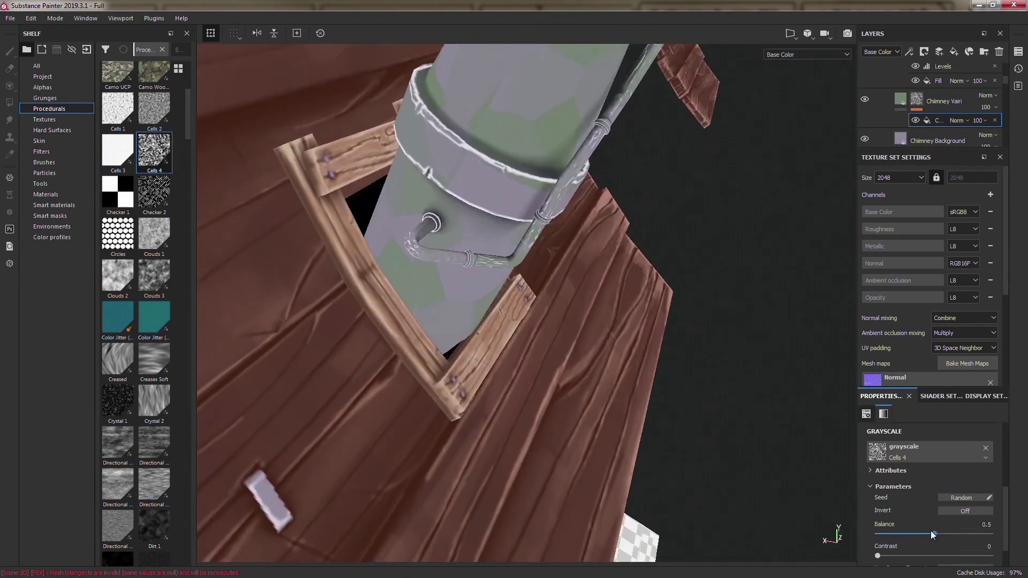
scroll(878, 522, up, 3)
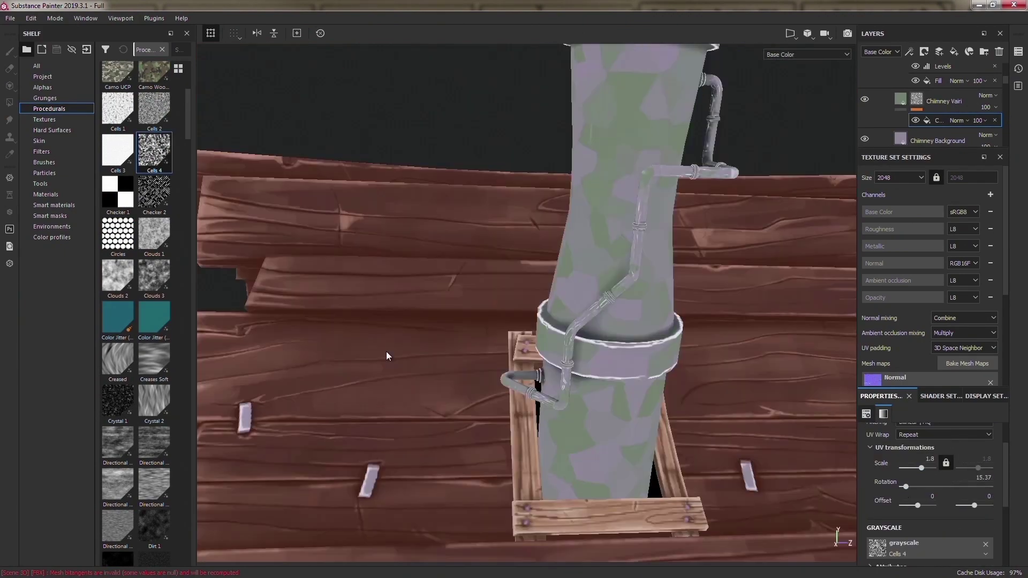
alt+drag(387, 351, 741, 446)
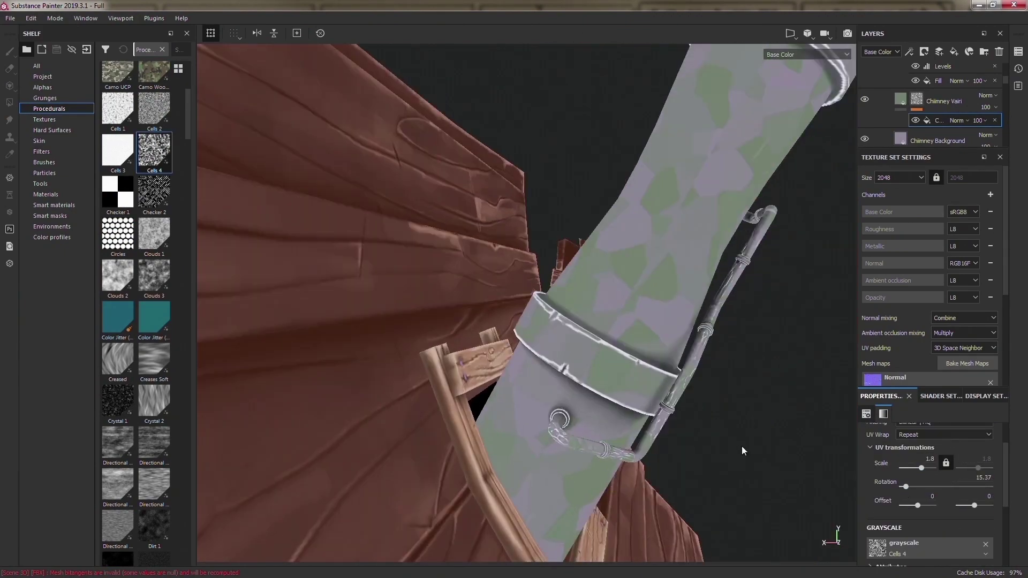
scroll(981, 520, down, 3)
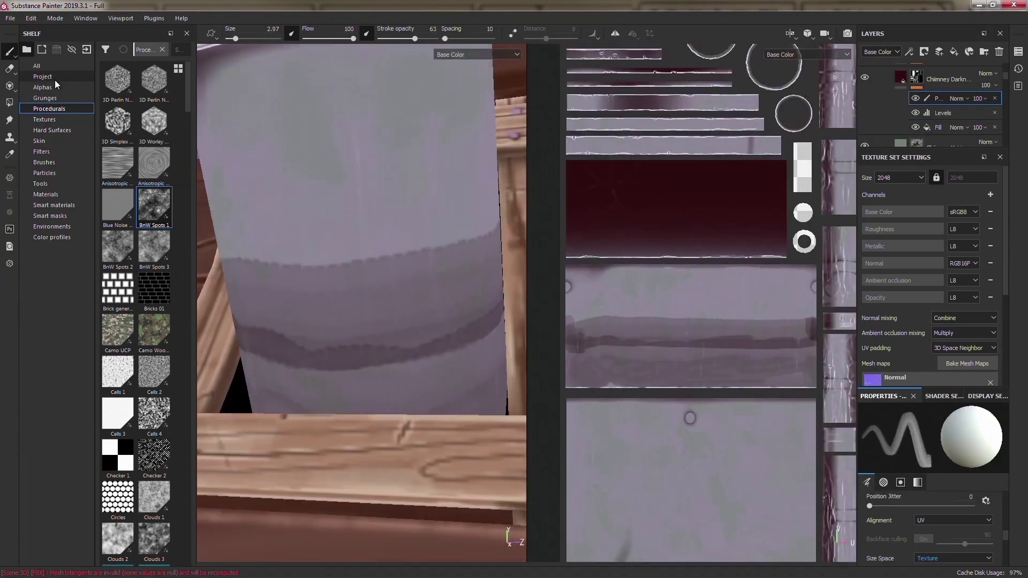
click(43, 87)
- Darken the chimney base on the darkness layer with lowered stroke opacity
scroll(136, 268, down, 5)
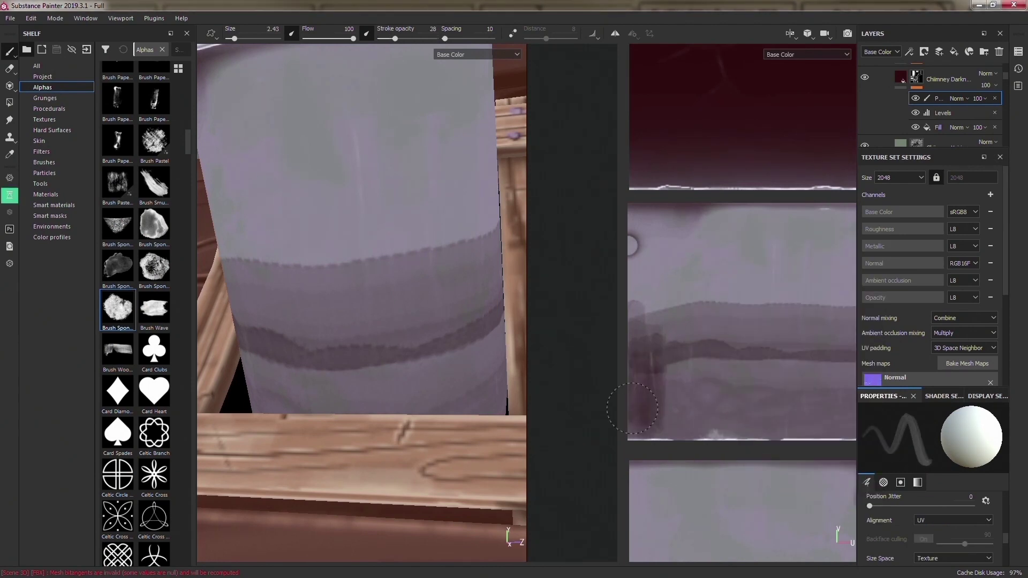
mouse_move(947, 67)
mouse_down()
mouse_move(945, 152)
mouse_move(944, 80)
mouse_up()
click(934, 109)
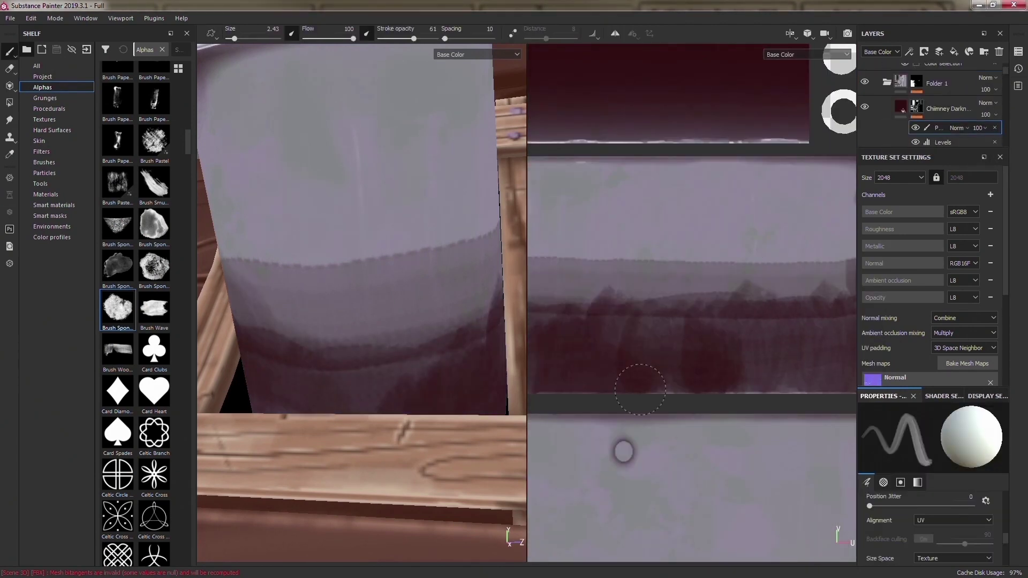
mouse_move(375, 321)
alt+mouse_down()
mouse_move(455, 336)
mouse_move(266, 321)
alt+mouse_up()
key(F3)
right_click(512, 351)
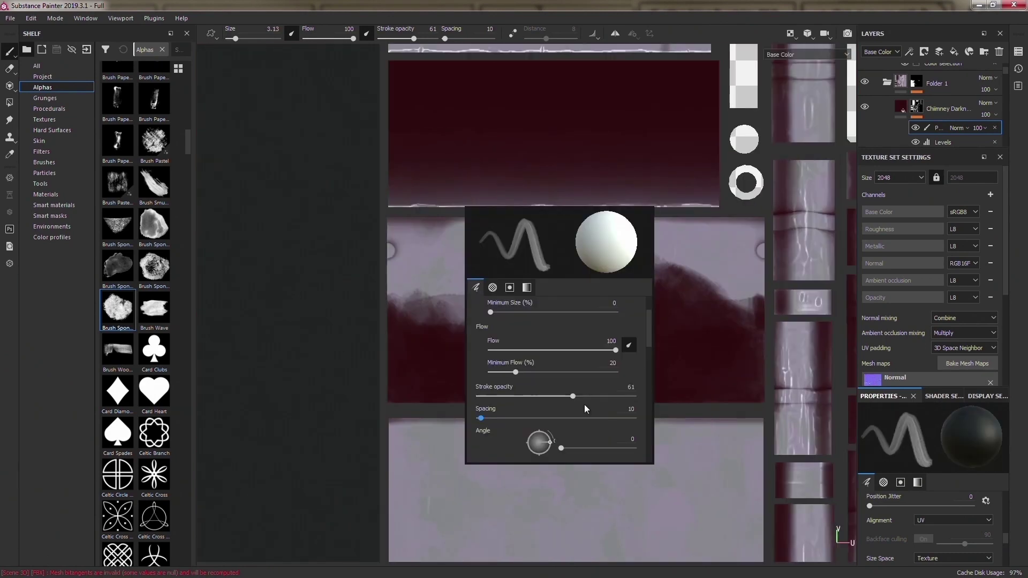
key(F1)
- Switch to the Basic Hard brush with a cone tip
alt+drag(327, 242, 354, 337)
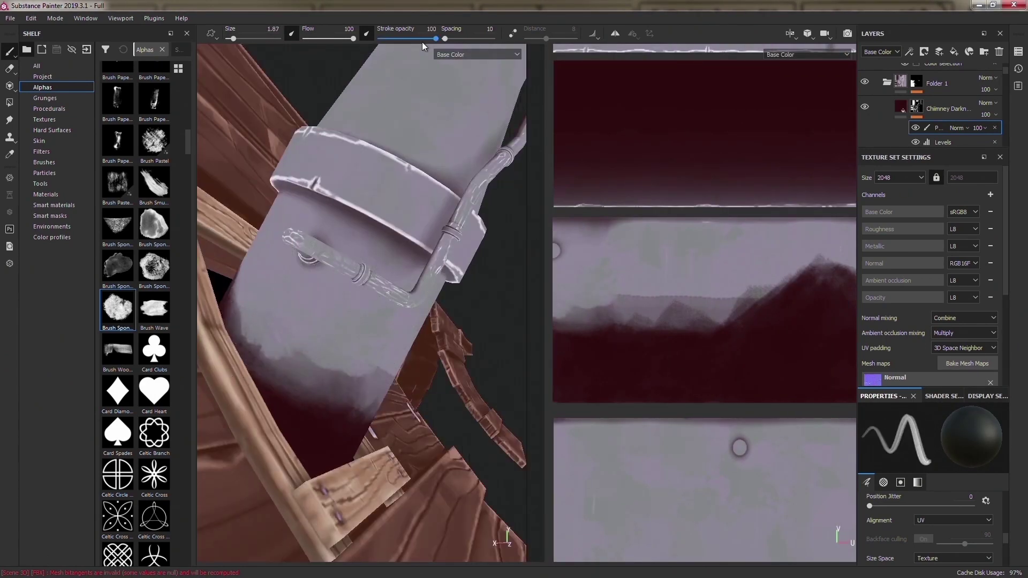
alt+drag(309, 381, 356, 367)
scroll(647, 355, down, 3)
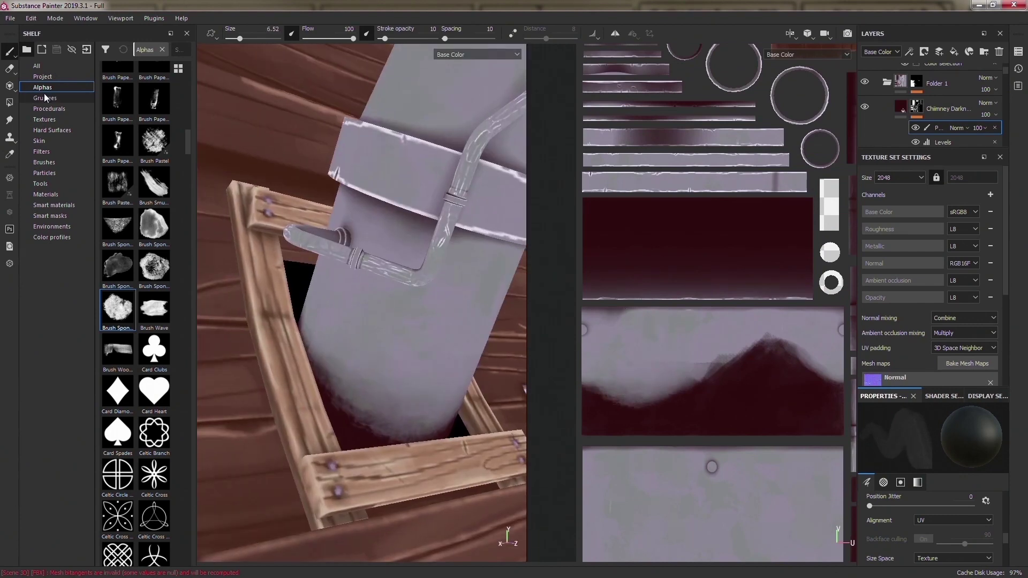
mouse_move(374, 268)
alt+mouse_down()
mouse_move(323, 331)
mouse_move(515, 381)
alt+mouse_up()
scroll(323, 332, down, 5)
scroll(323, 332, up, 5)
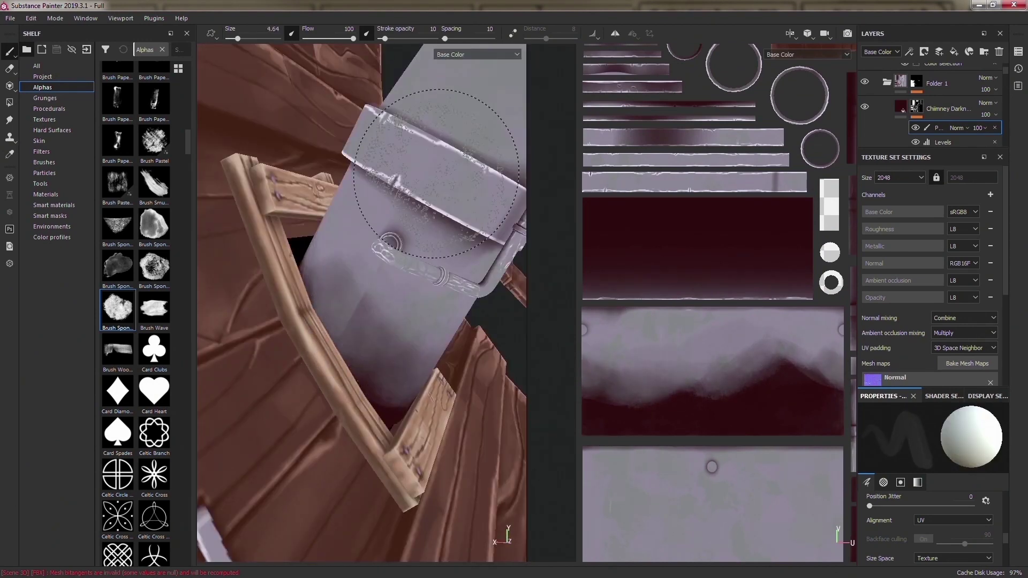
right_click(358, 238)
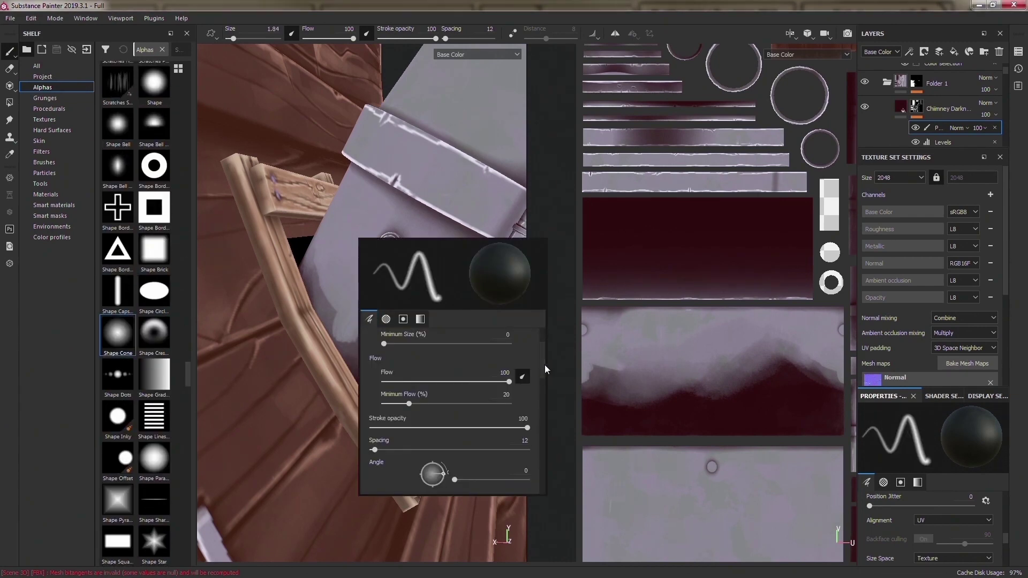
click(44, 162)
click(118, 291)
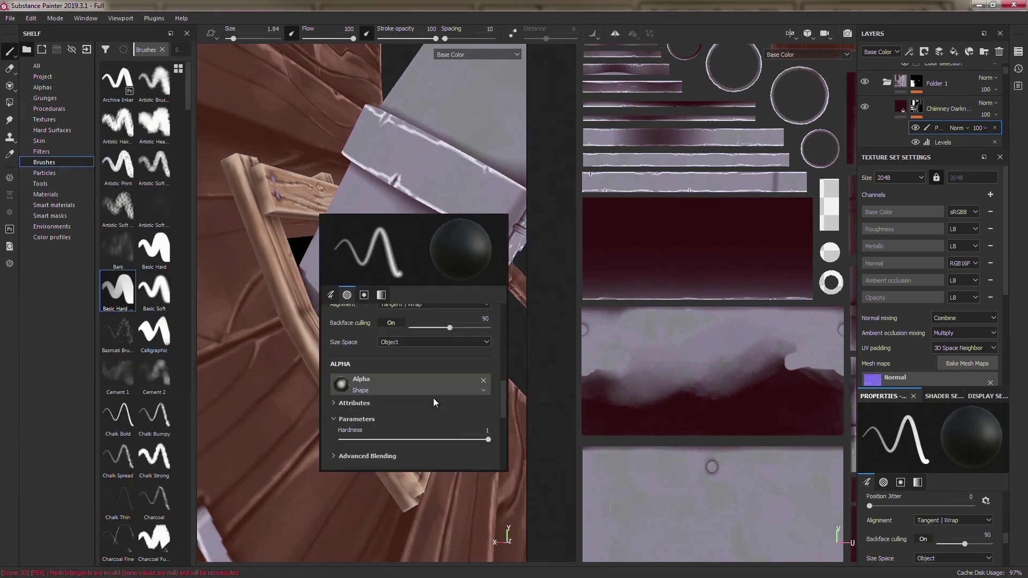
- Paint light highlights along the chimney pot's rim band
mouse_move(374, 321)
alt+mouse_down()
mouse_move(542, 398)
mouse_move(661, 353)
alt+mouse_up()
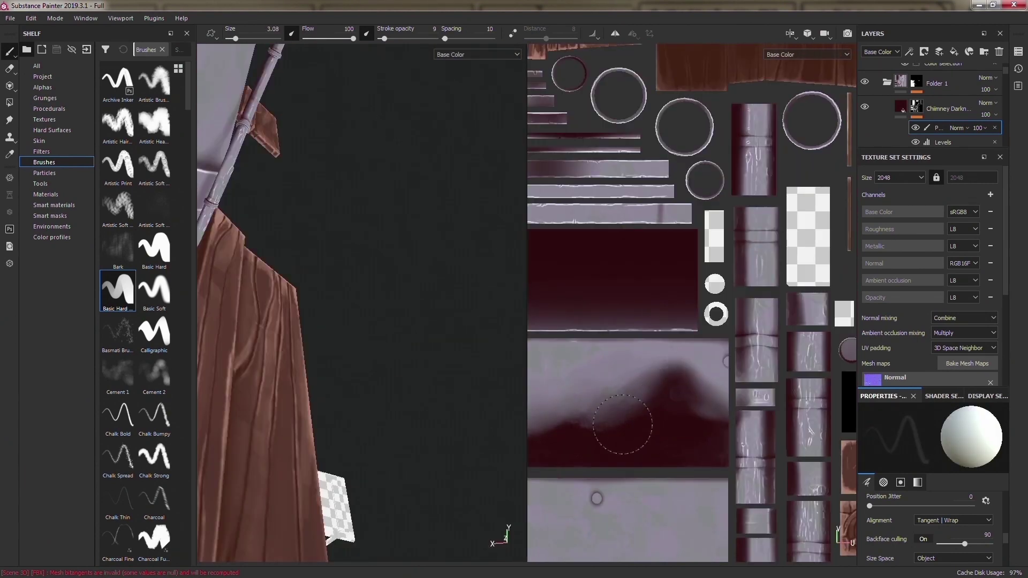
alt+drag(687, 393, 649, 449)
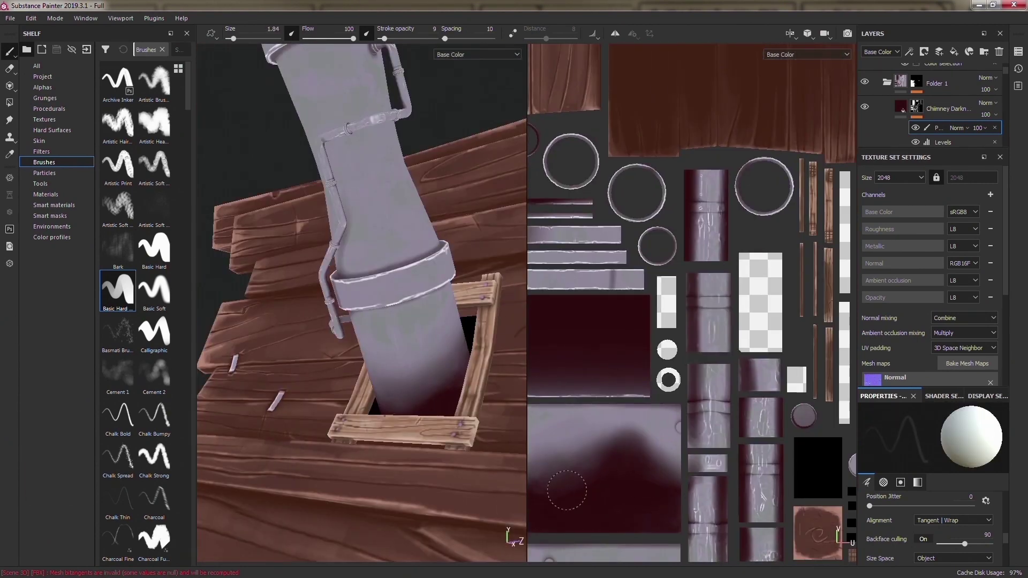
mouse_move(375, 322)
alt+mouse_down()
mouse_move(318, 393)
mouse_move(353, 334)
alt+mouse_up()
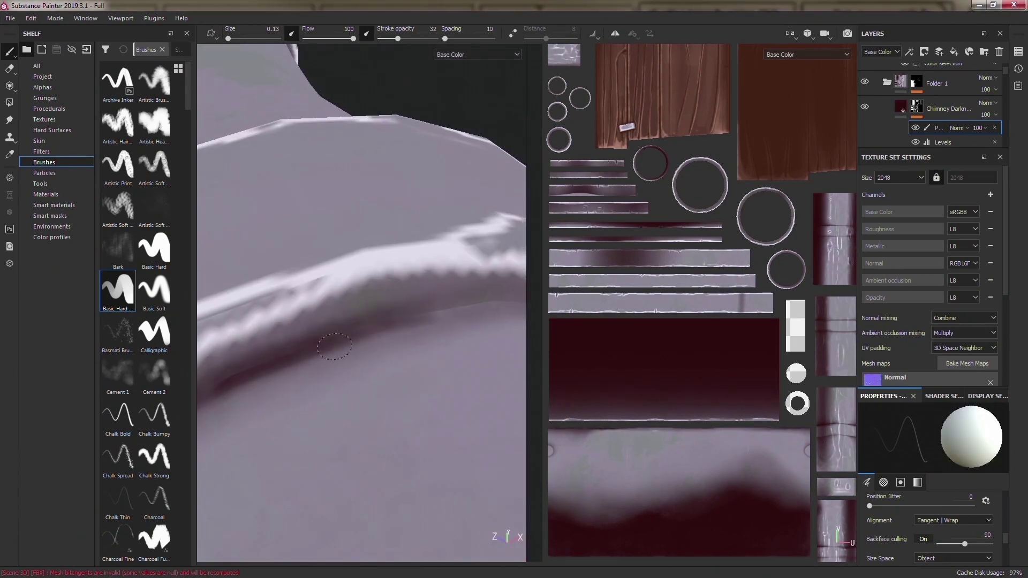
alt+drag(336, 359, 353, 342)
- Paint soft darker variation over the chimney rim and pipe
scroll(713, 456, up, 3)
scroll(713, 456, up, 2)
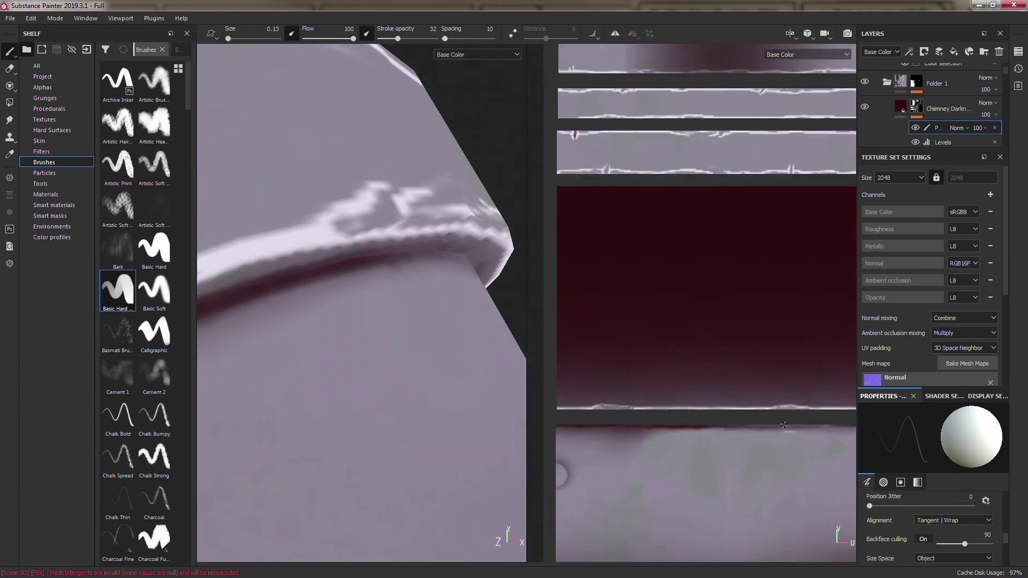
scroll(712, 456, down, 1)
scroll(712, 456, down, 3)
alt+drag(342, 321, 250, 287)
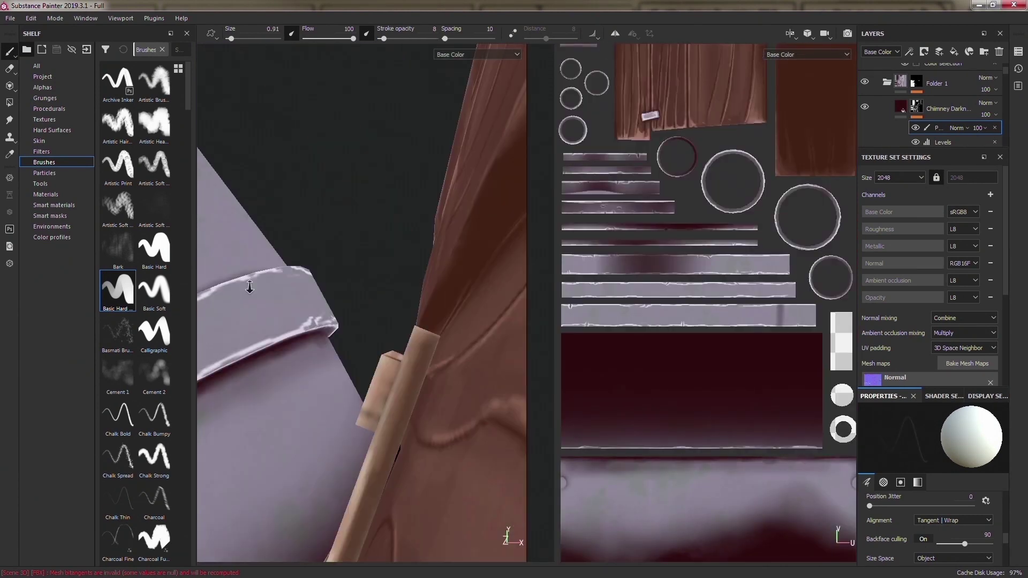
alt+drag(440, 367, 272, 310)
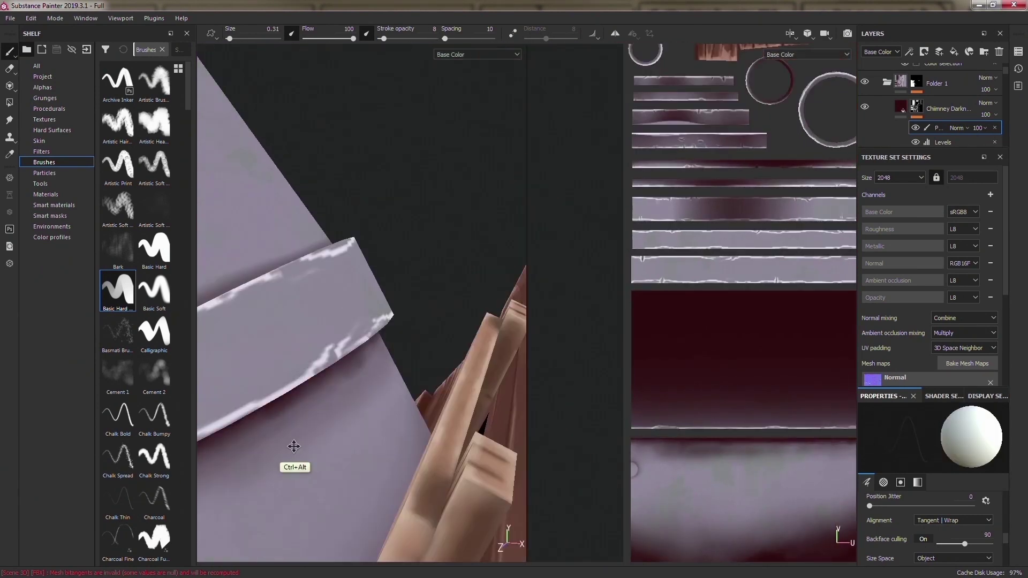
key(F3)
scroll(390, 416, up, 2)
scroll(389, 417, down, 3)
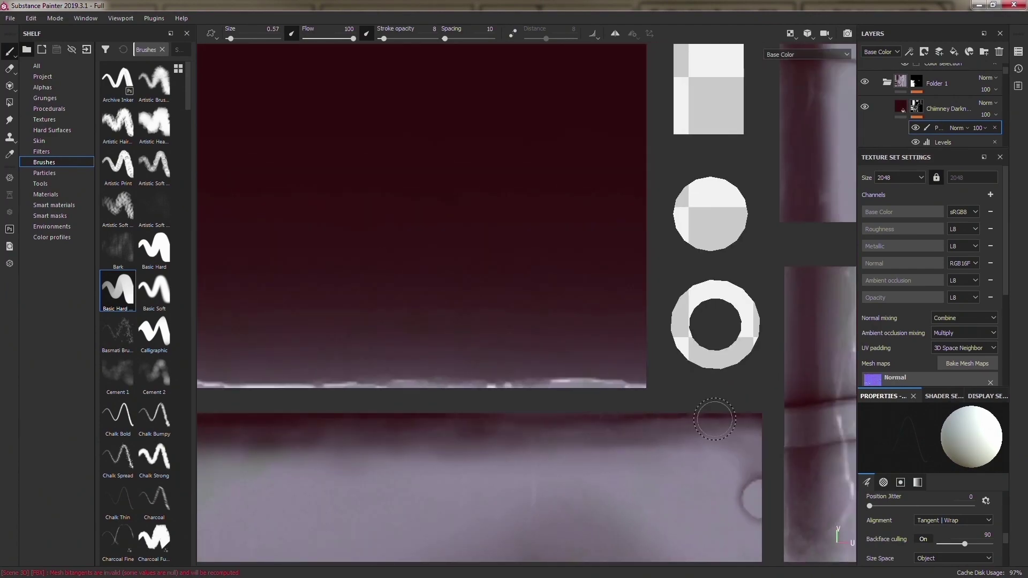
scroll(389, 417, up, 3)
key(F2)
- Shrink the hard brush at 48 stroke opacity and paint pale highlights on the chimney band
mouse_move(390, 416)
alt+mouse_down()
mouse_move(330, 255)
mouse_move(485, 360)
mouse_move(502, 394)
alt+mouse_up()
scroll(422, 352, up, 5)
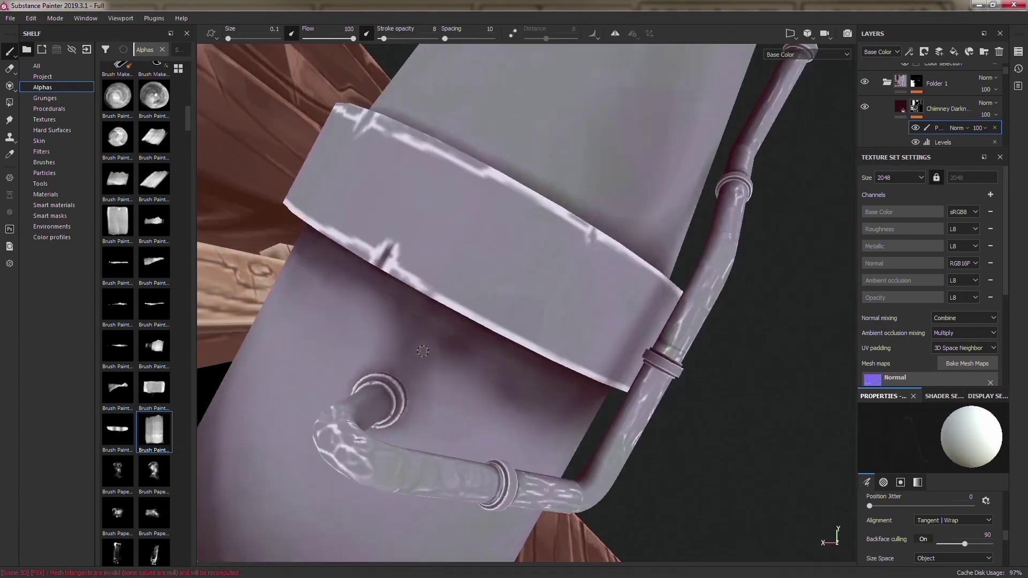
alt+drag(403, 342, 392, 277)
mouse_move(313, 244)
alt+mouse_down()
mouse_move(343, 408)
mouse_move(600, 359)
mouse_move(544, 412)
mouse_move(466, 360)
mouse_move(450, 293)
mouse_move(382, 360)
mouse_move(419, 270)
mouse_move(413, 355)
mouse_move(447, 413)
mouse_move(298, 355)
mouse_move(374, 321)
mouse_move(428, 389)
alt+mouse_up()
key(F1)
alt+drag(332, 454, 430, 316)
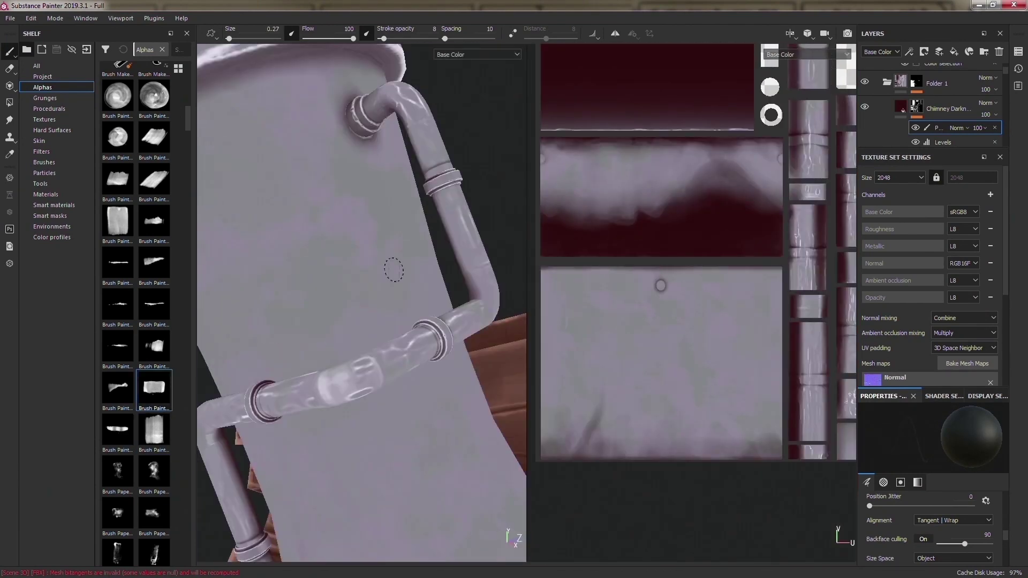
scroll(722, 263, up, 3)
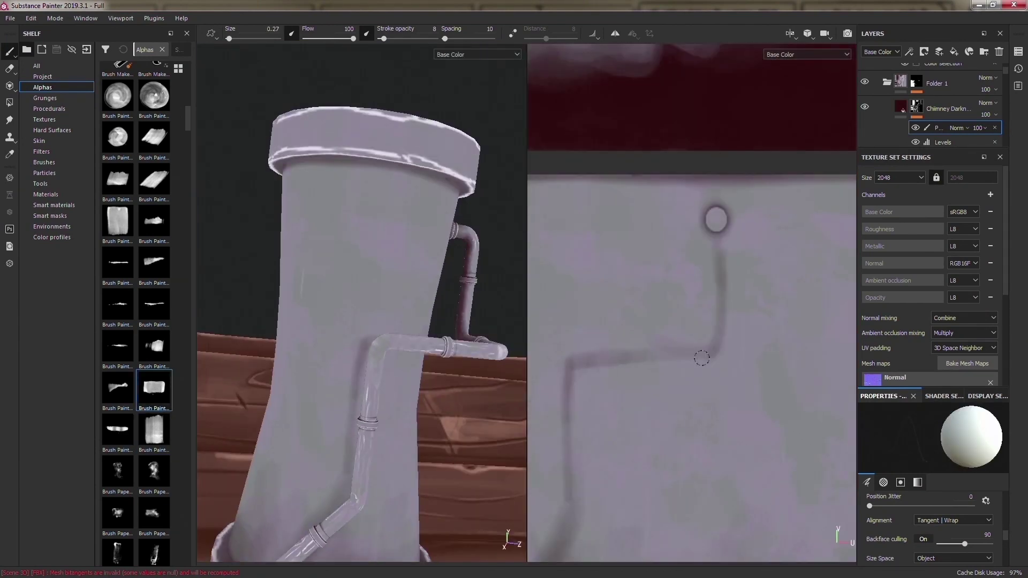
key(f)
alt+drag(424, 226, 365, 233)
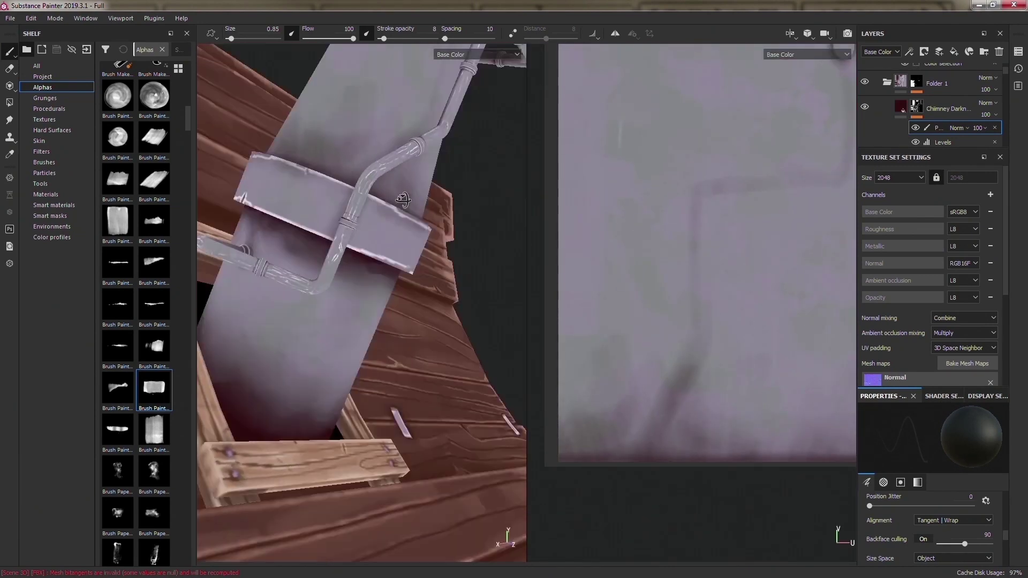
scroll(361, 302, up, 3)
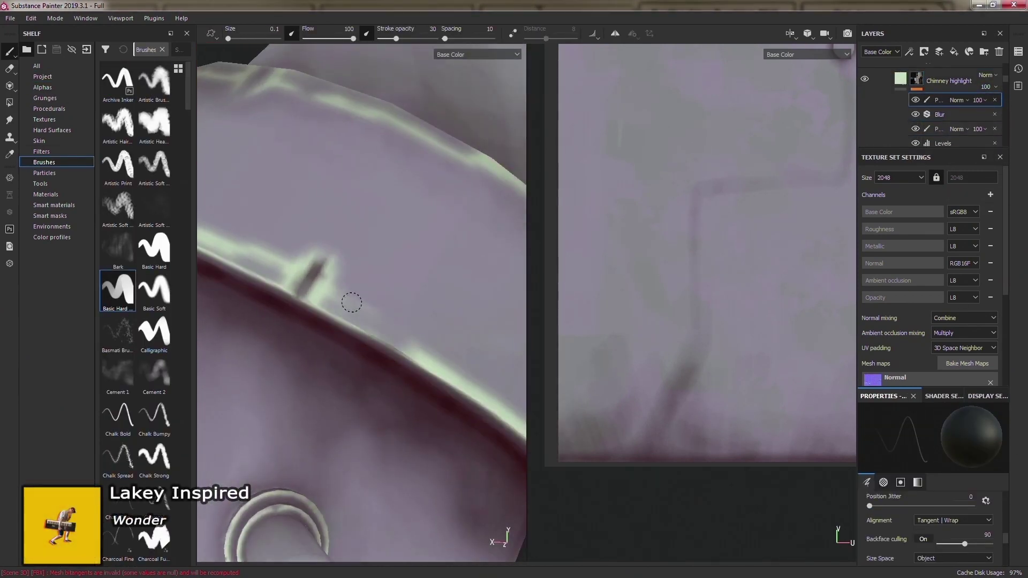
alt+right_drag(352, 302, 325, 324)
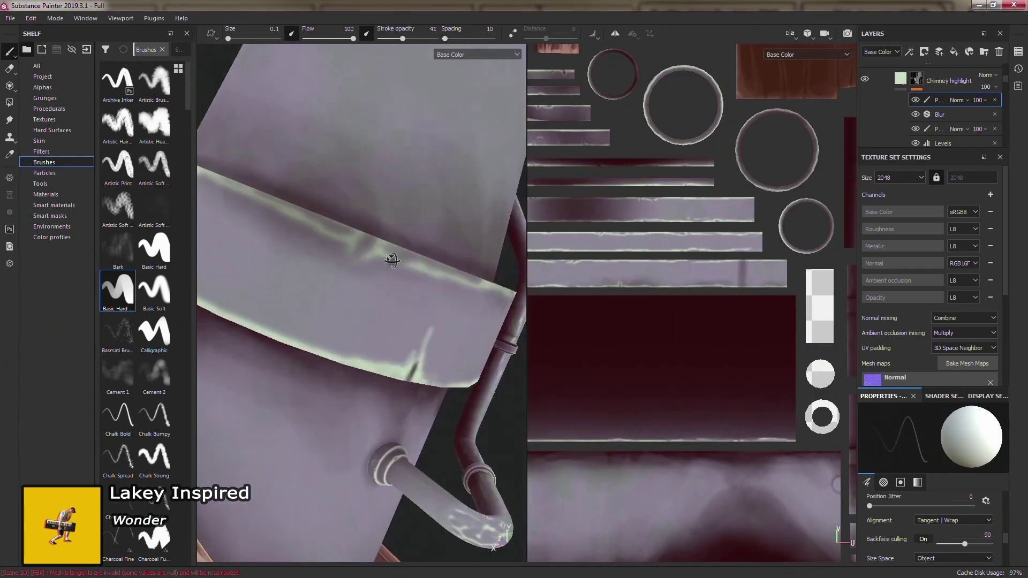
- Paint pale highlights on the chimney rim and band, orbiting around the chimney
mouse_move(377, 430)
alt+mouse_down()
mouse_move(458, 344)
mouse_move(221, 458)
alt+mouse_up()
mouse_move(410, 294)
alt+mouse_down()
mouse_move(344, 211)
mouse_move(361, 318)
alt+mouse_up()
alt+drag(394, 363, 335, 357)
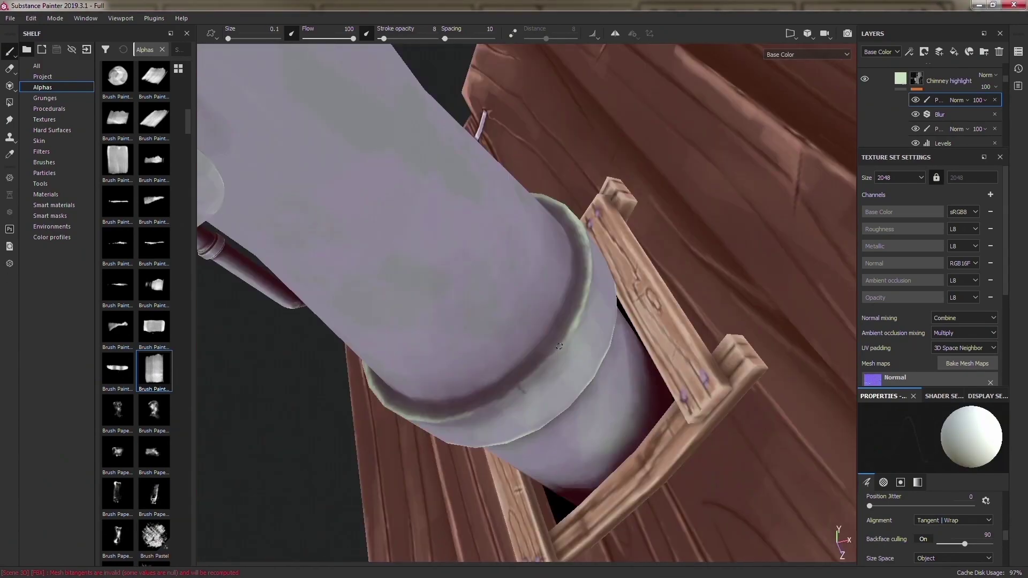
alt+drag(558, 347, 448, 378)
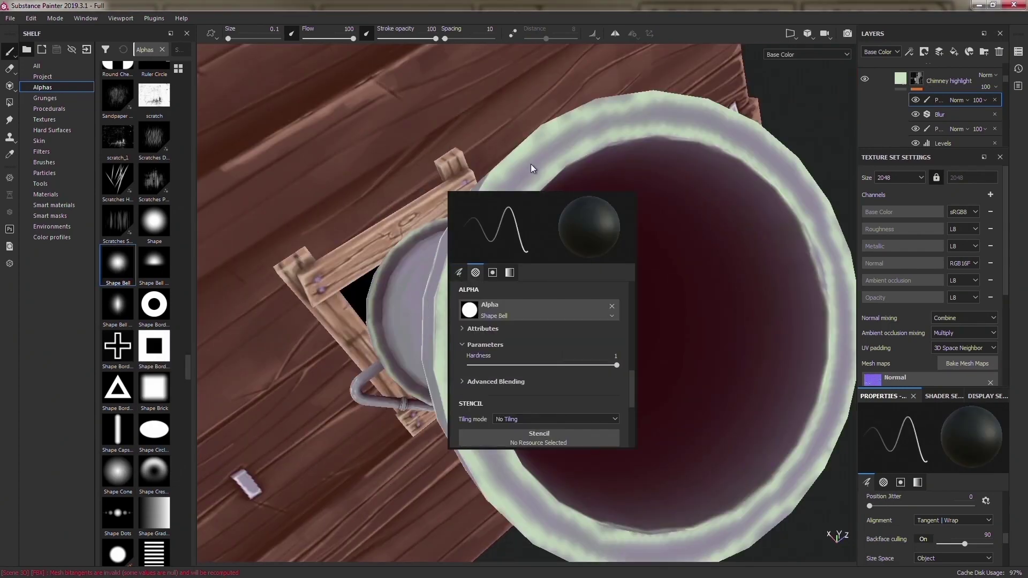
mouse_move(532, 168)
alt+mouse_down()
mouse_move(383, 441)
mouse_move(515, 355)
alt+mouse_up()
mouse_move(737, 398)
alt+mouse_down()
mouse_move(530, 326)
mouse_move(484, 332)
mouse_move(585, 280)
mouse_move(440, 396)
mouse_move(552, 429)
mouse_move(429, 315)
alt+mouse_up()
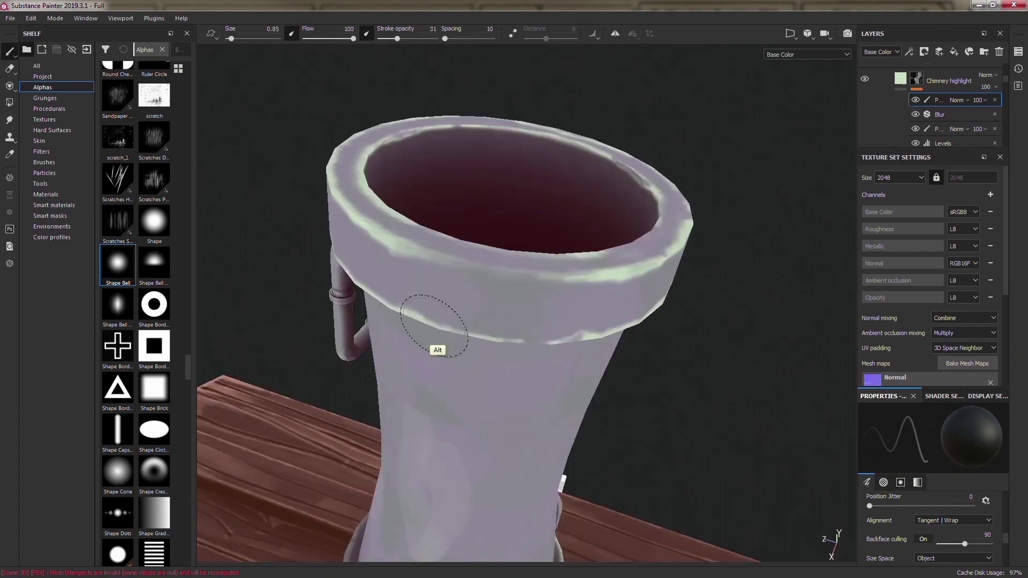
- Paint uneven darker patches down the chimney body with an enlarged brush
alt+drag(335, 351, 339, 353)
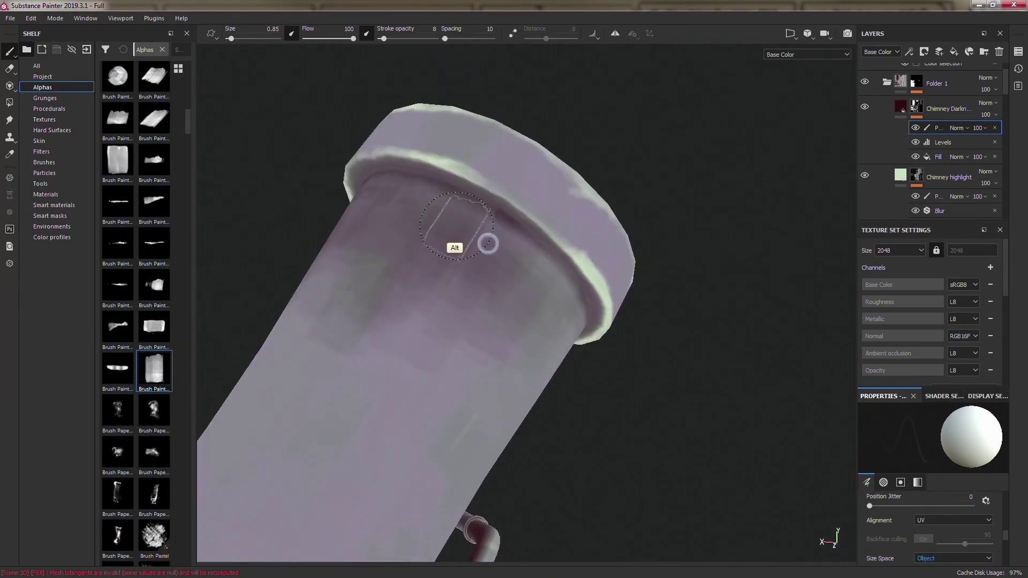
alt+drag(412, 179, 483, 189)
alt+drag(484, 495, 368, 305)
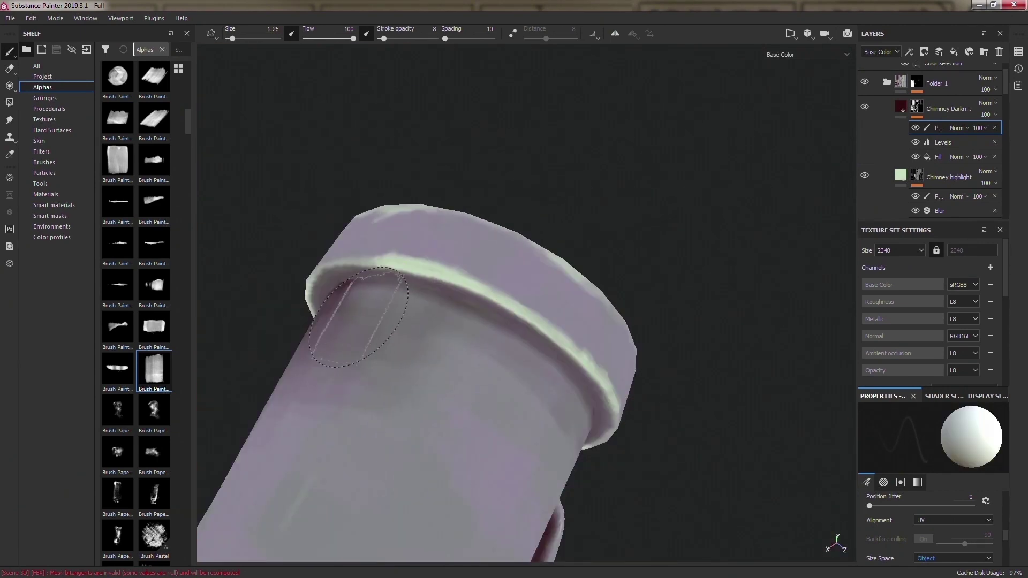
alt+drag(540, 361, 527, 321)
ctrl+right_drag(527, 322, 540, 321)
alt+drag(528, 321, 460, 415)
alt+drag(534, 444, 434, 437)
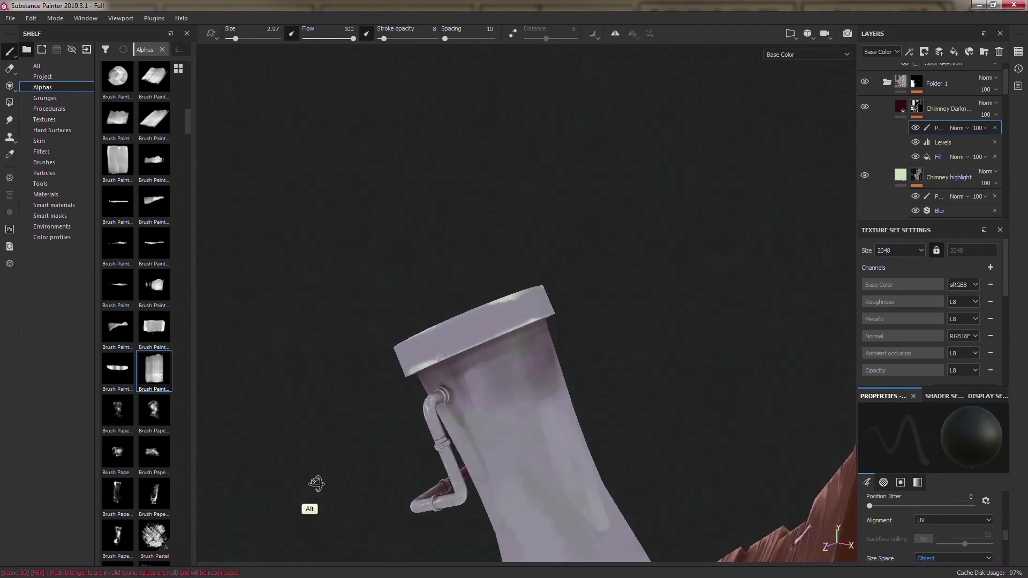
- Inspect the chimney's Metal Edge Wear generator (Wear Level 0.75) and preview its mask
alt+drag(597, 525, 536, 429)
scroll(993, 179, down, 1)
click(942, 127)
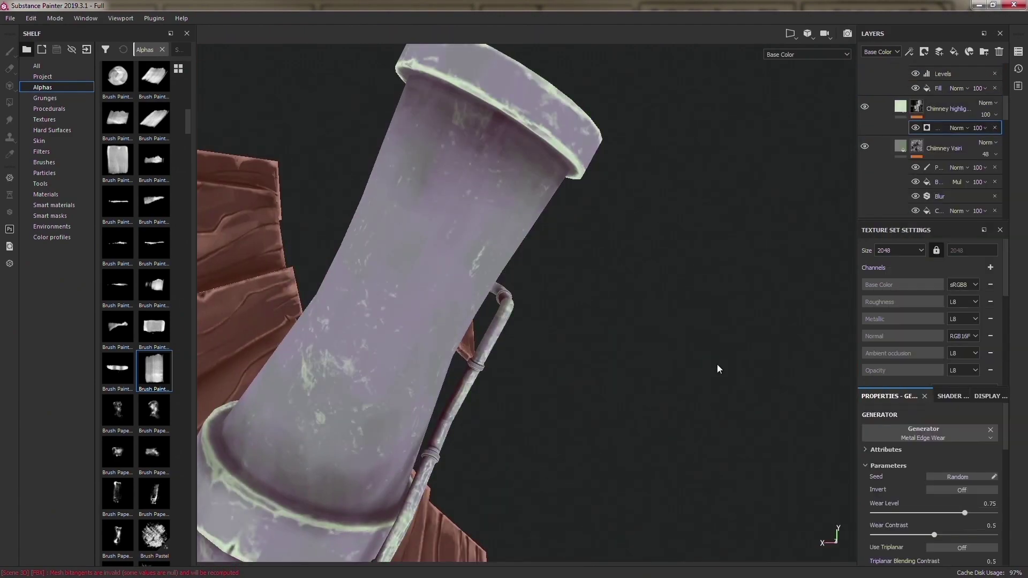
key(m)
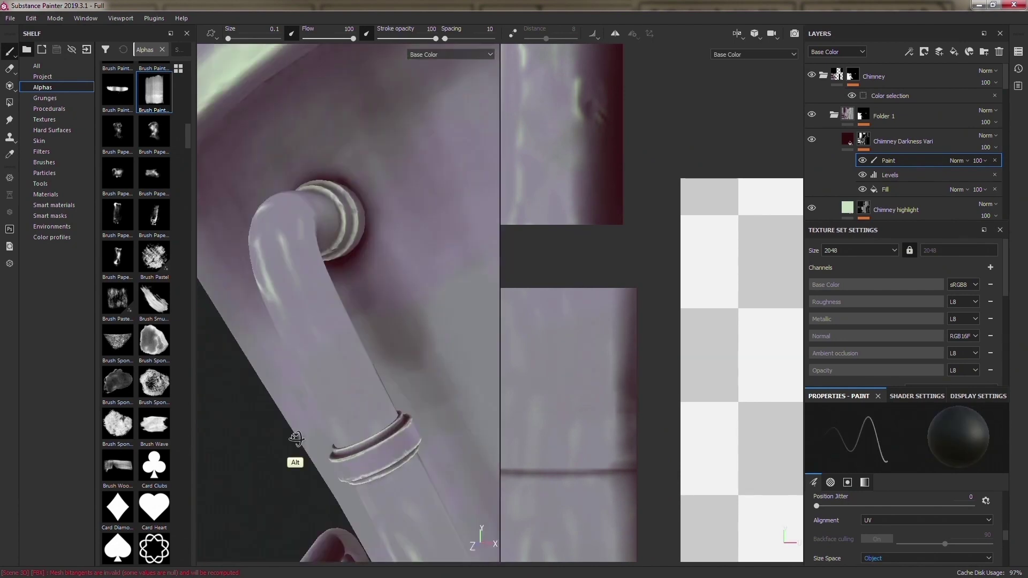
- Set brush alignment to UV and shade the chimney pipe's bends with dark and light strokes
mouse_move(358, 407)
alt+mouse_down()
mouse_move(385, 402)
mouse_move(340, 445)
alt+mouse_up()
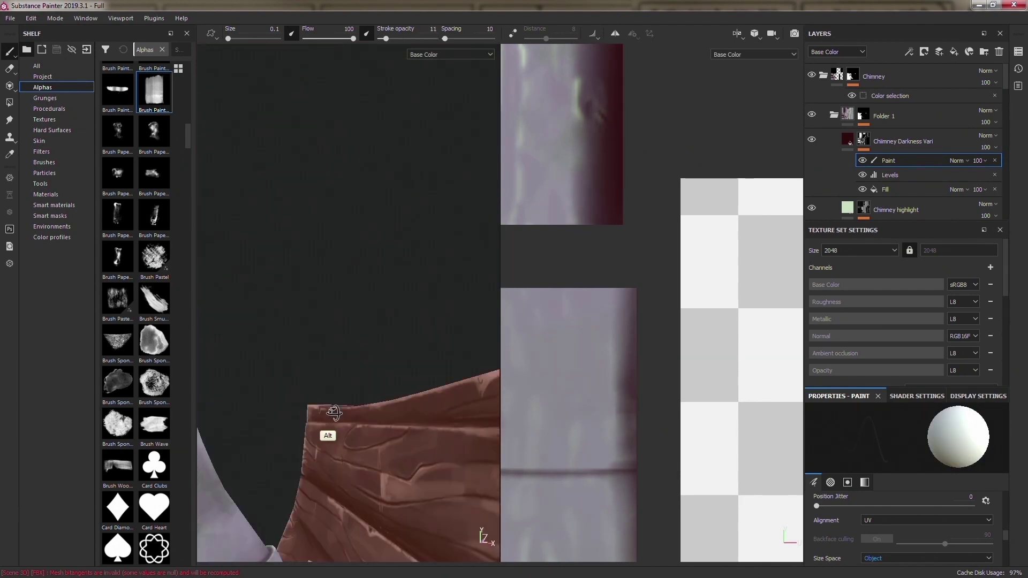
alt+drag(432, 415, 568, 394)
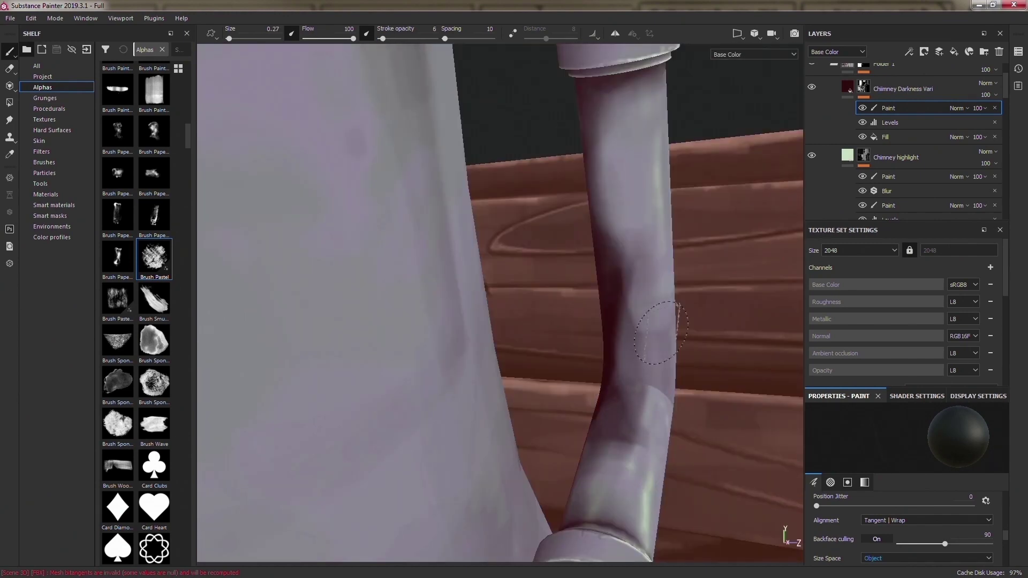
alt+drag(660, 333, 584, 396)
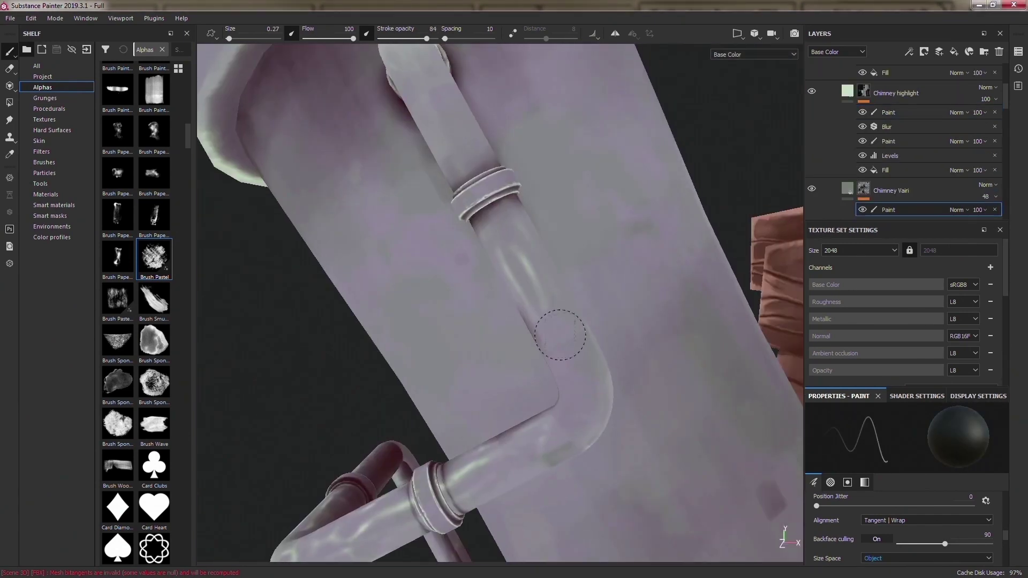
click(872, 485)
mouse_move(608, 487)
alt+mouse_down()
mouse_move(470, 477)
mouse_move(257, 326)
alt+mouse_up()
mouse_move(320, 325)
alt+mouse_down()
mouse_move(559, 268)
mouse_move(233, 517)
alt+mouse_up()
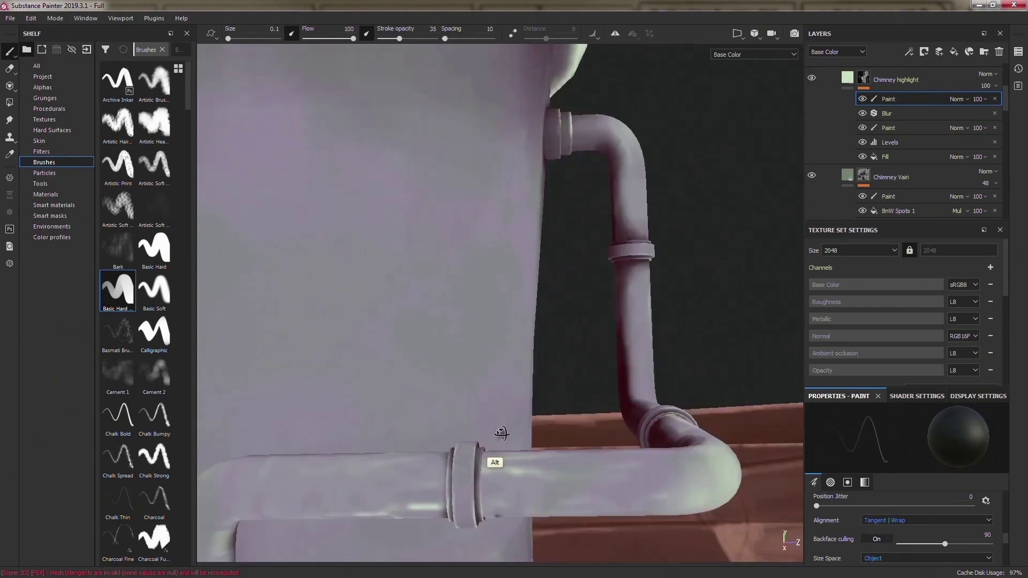
- Add shadow and highlight strokes on the pipe elbow and the chimney band's light edge
mouse_move(501, 433)
alt+mouse_down()
mouse_move(466, 308)
mouse_move(493, 422)
mouse_move(441, 397)
mouse_move(541, 398)
mouse_move(452, 415)
alt+mouse_up()
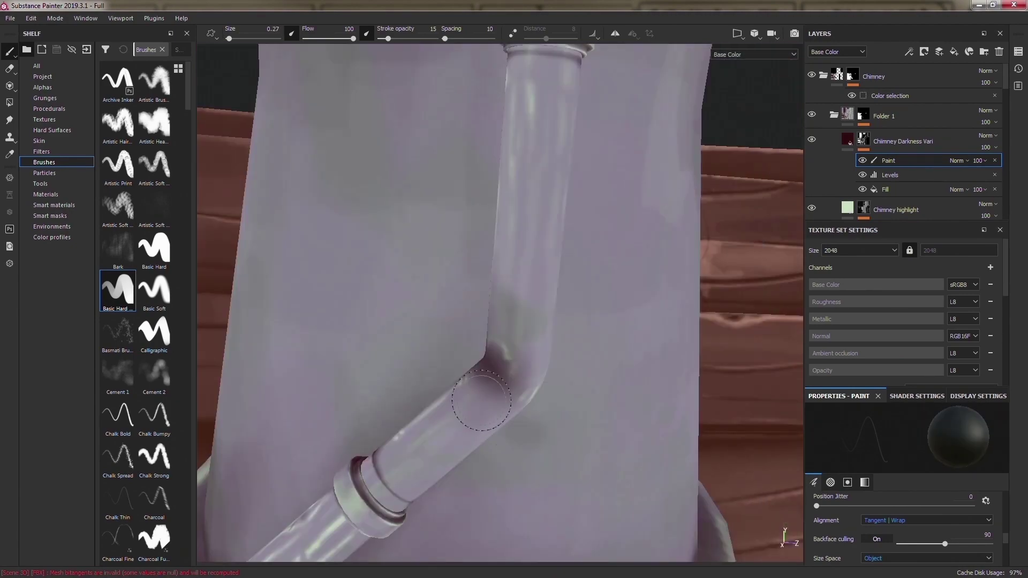
mouse_move(732, 212)
alt+mouse_down()
mouse_move(397, 338)
mouse_move(325, 262)
alt+mouse_up()
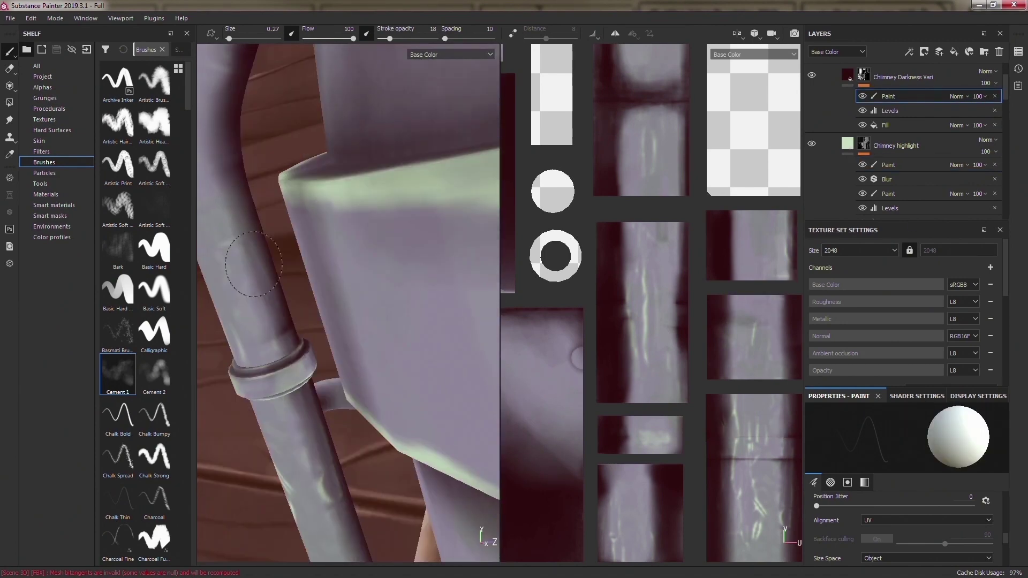
- Highlight the pipe and its bracket, then darken the chimney base where the pipe enters
key(F2)
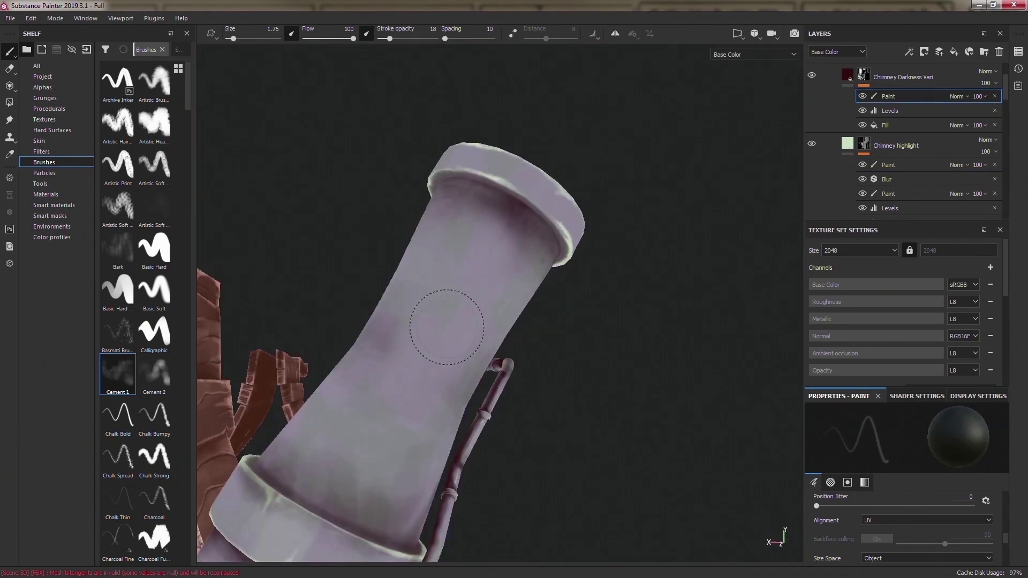
alt+drag(447, 327, 420, 356)
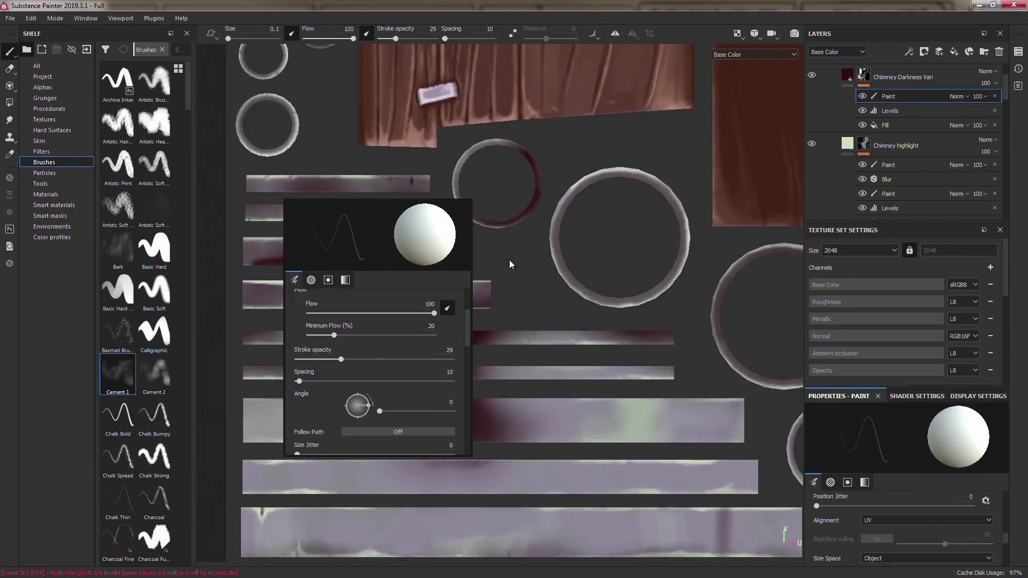
key(F2)
mouse_move(245, 342)
alt+mouse_down()
mouse_move(394, 216)
mouse_move(534, 375)
alt+mouse_up()
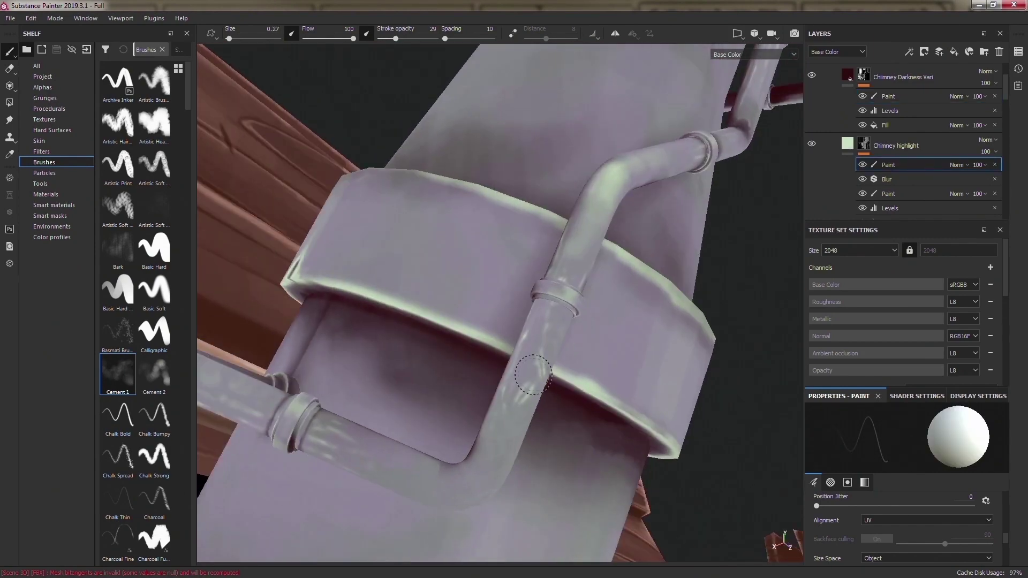
mouse_move(522, 329)
alt+mouse_down()
mouse_move(456, 479)
mouse_move(416, 238)
mouse_move(298, 302)
mouse_move(402, 390)
mouse_move(264, 278)
mouse_move(282, 232)
mouse_move(348, 324)
mouse_move(474, 398)
mouse_move(423, 250)
mouse_move(375, 279)
mouse_move(256, 300)
mouse_move(300, 321)
alt+mouse_up()
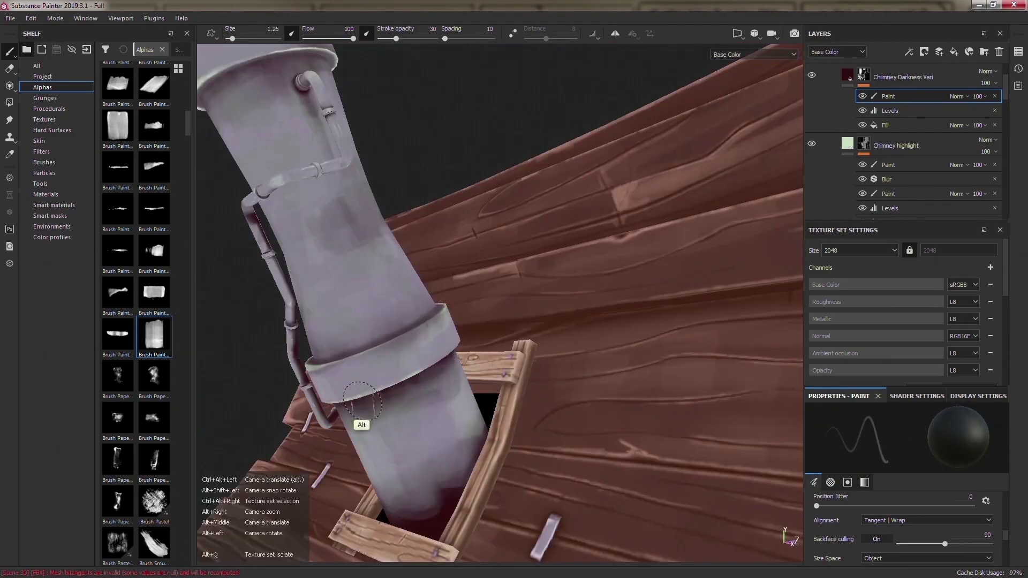
- Deepen the dark tones on the lower chimney, viewing it upright and from the top
alt+drag(363, 402, 374, 214)
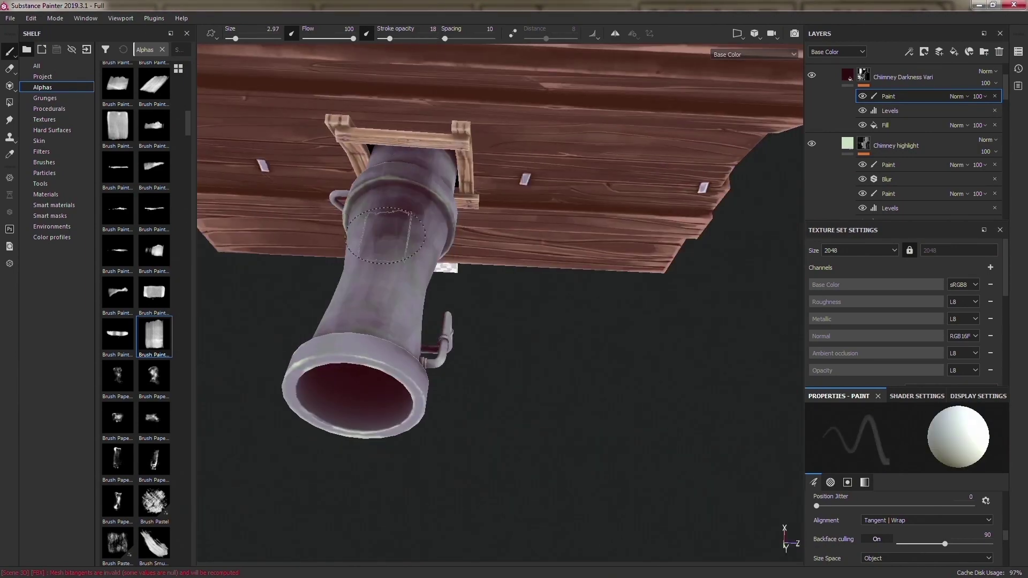
alt+drag(358, 340, 448, 341)
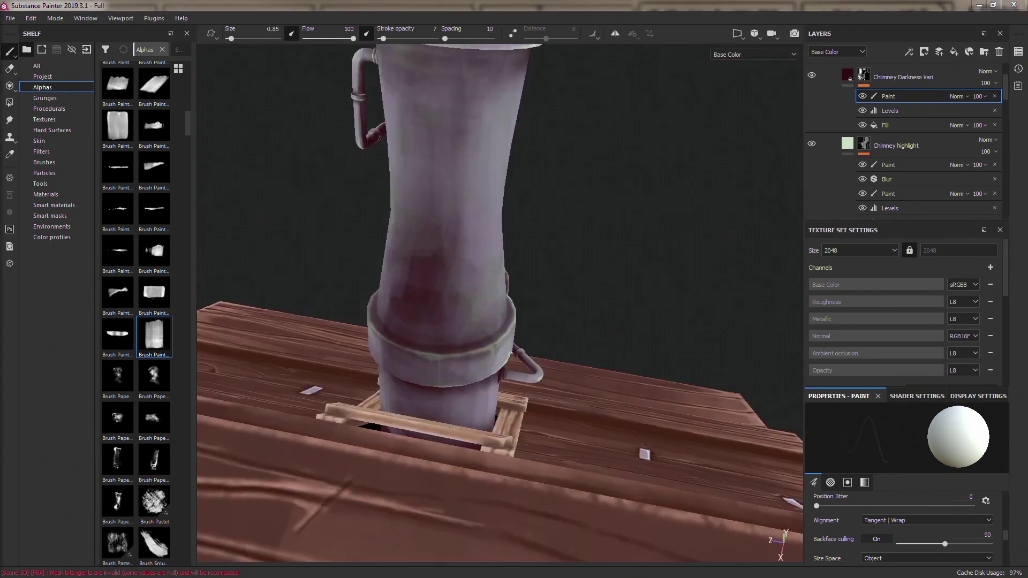
alt+drag(375, 471, 419, 481)
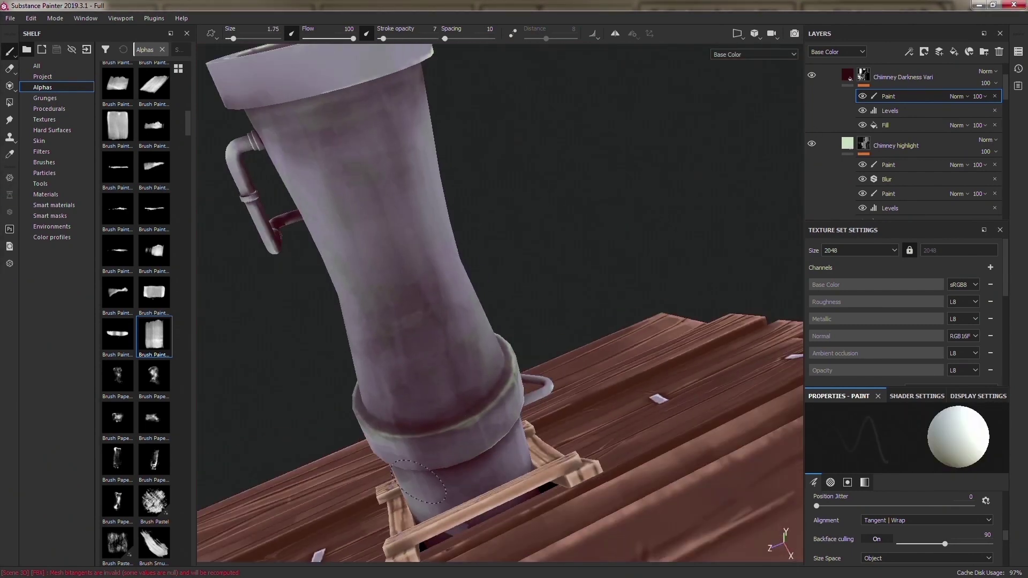
alt+drag(392, 257, 479, 304)
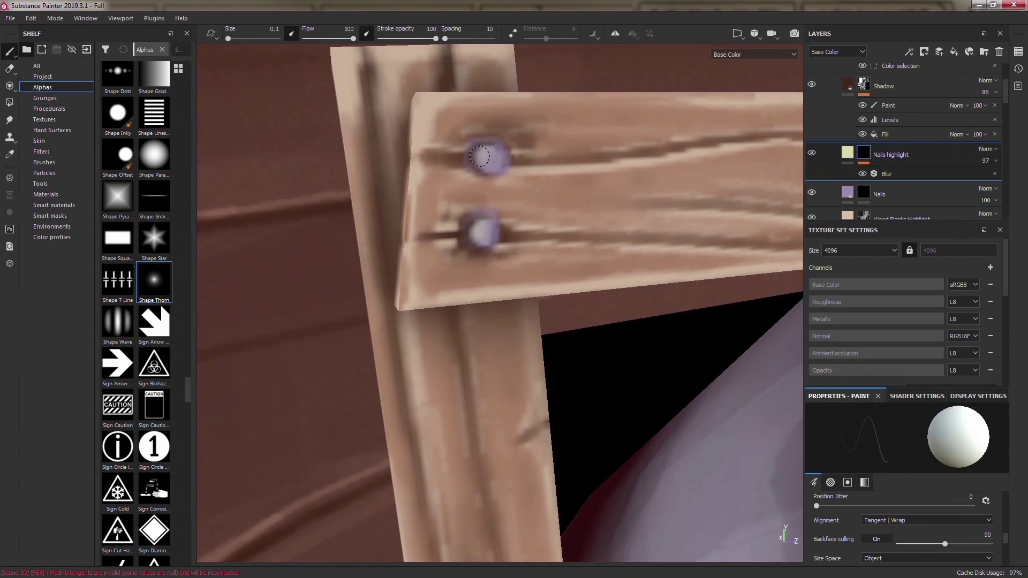
- Finish the pale highlights on the chimney frame's nail heads
alt+drag(484, 152, 611, 392)
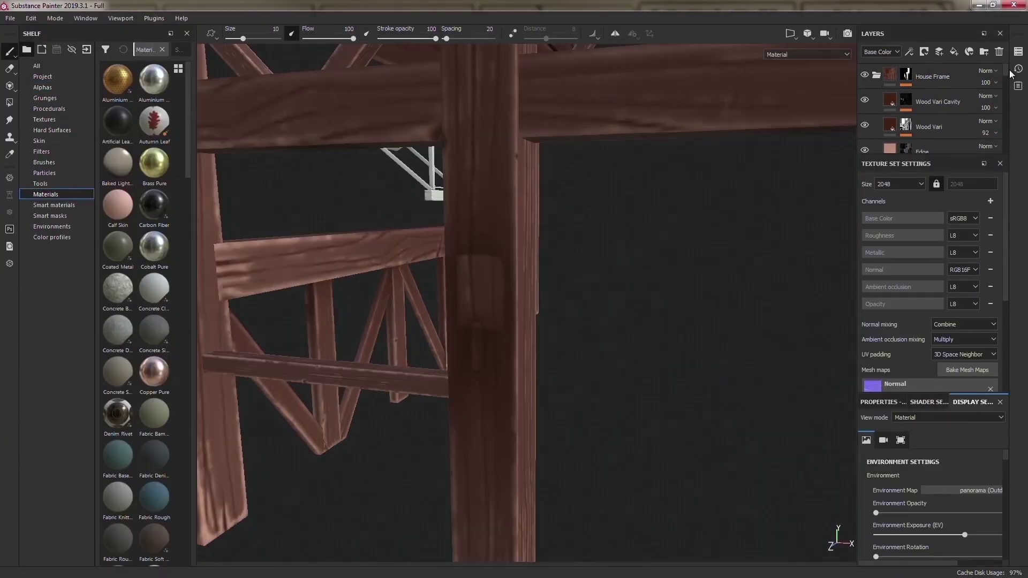
- Add a Paint effect to the Wood Vari mask and paint grain streaks on posts and beams in Base Color view
click(956, 100)
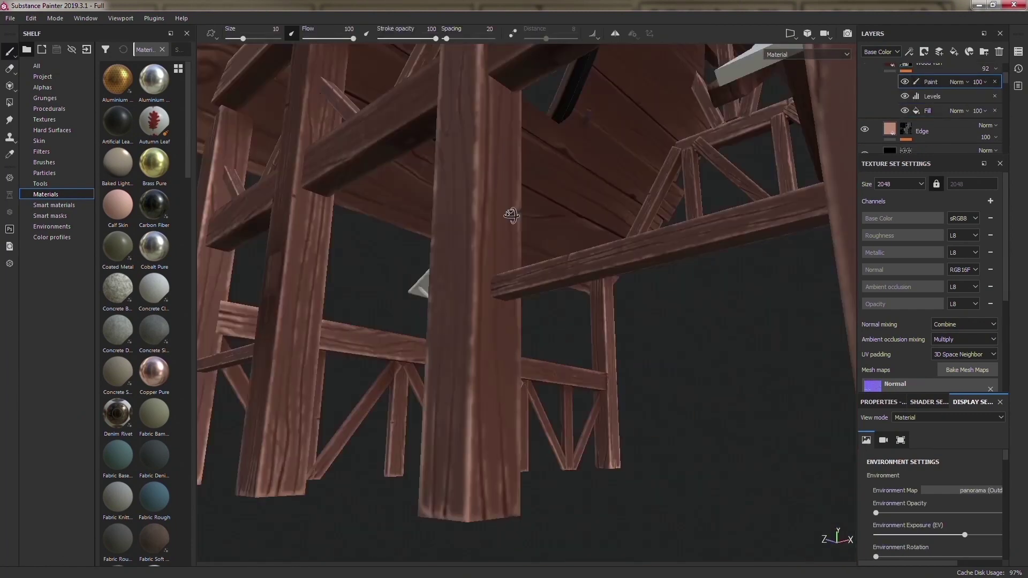
alt+drag(447, 391, 480, 301)
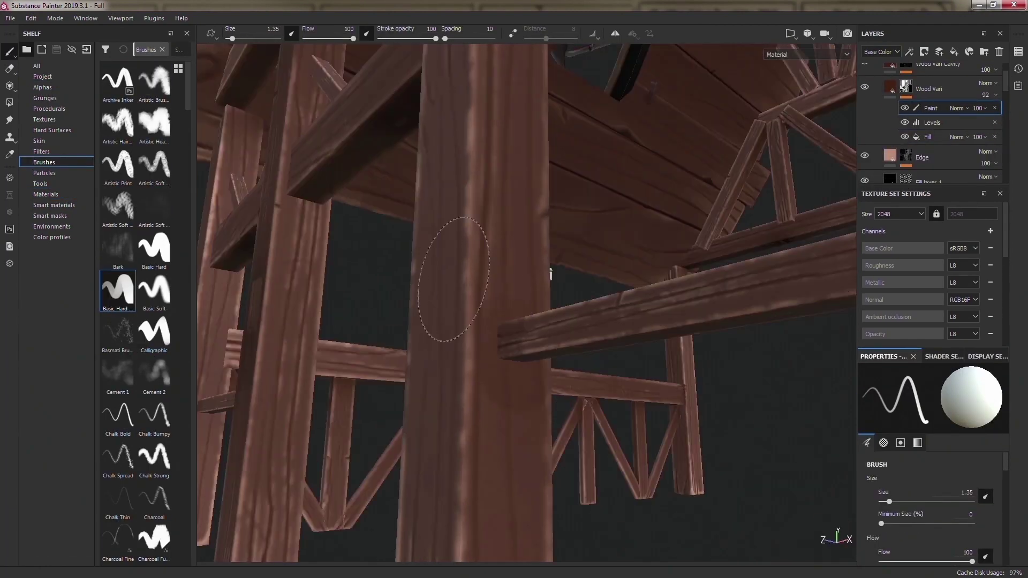
mouse_move(498, 352)
alt+mouse_down()
mouse_move(674, 406)
mouse_move(500, 315)
mouse_move(465, 408)
mouse_move(509, 285)
mouse_move(528, 362)
mouse_move(496, 394)
mouse_move(526, 284)
alt+mouse_up()
key(c)
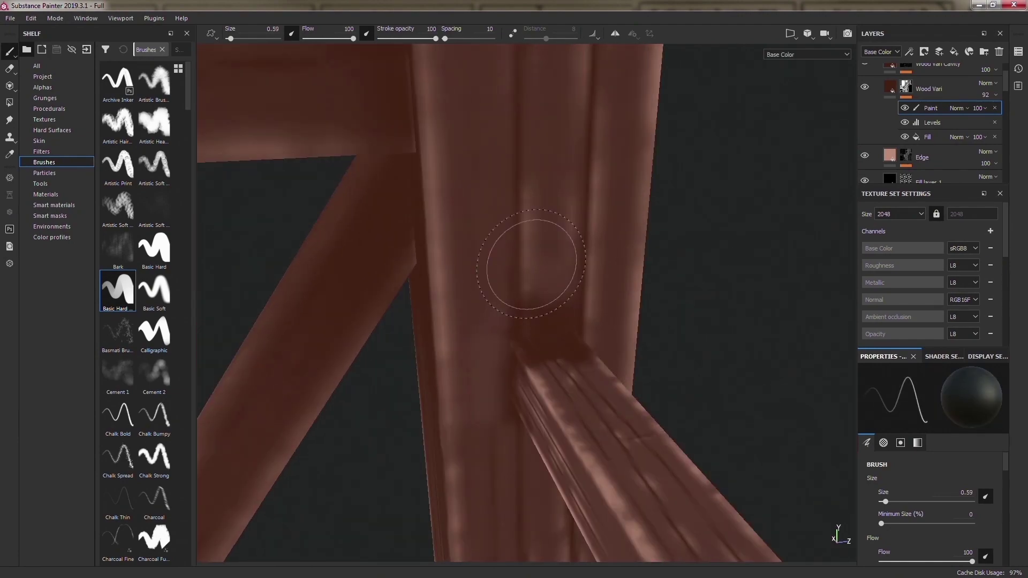
mouse_move(504, 324)
alt+mouse_down()
mouse_move(532, 333)
mouse_move(367, 362)
mouse_move(429, 361)
mouse_move(756, 292)
mouse_move(516, 415)
mouse_move(272, 305)
alt+mouse_up()
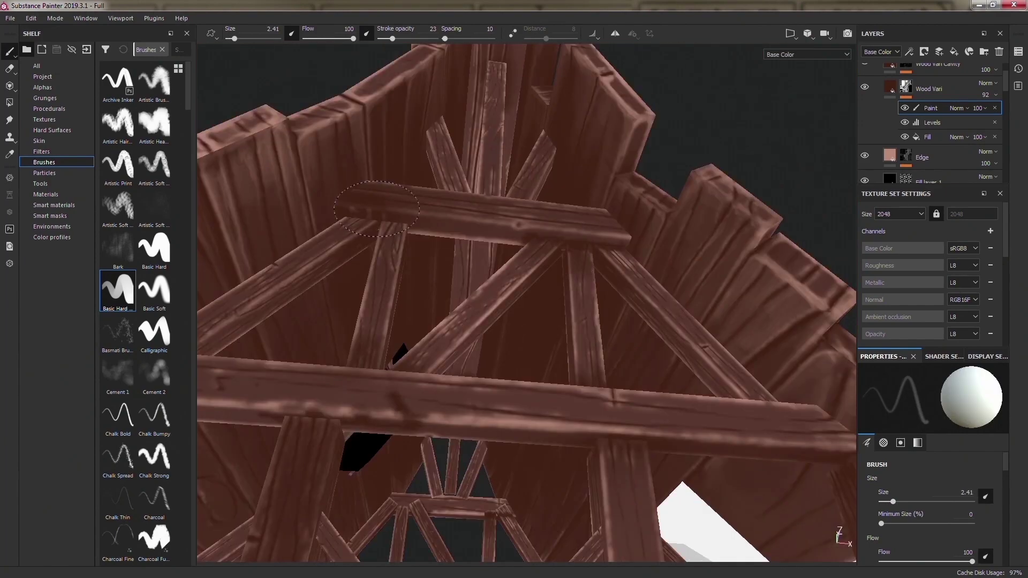
mouse_move(376, 209)
alt+mouse_down()
mouse_move(511, 286)
mouse_move(447, 420)
alt+mouse_up()
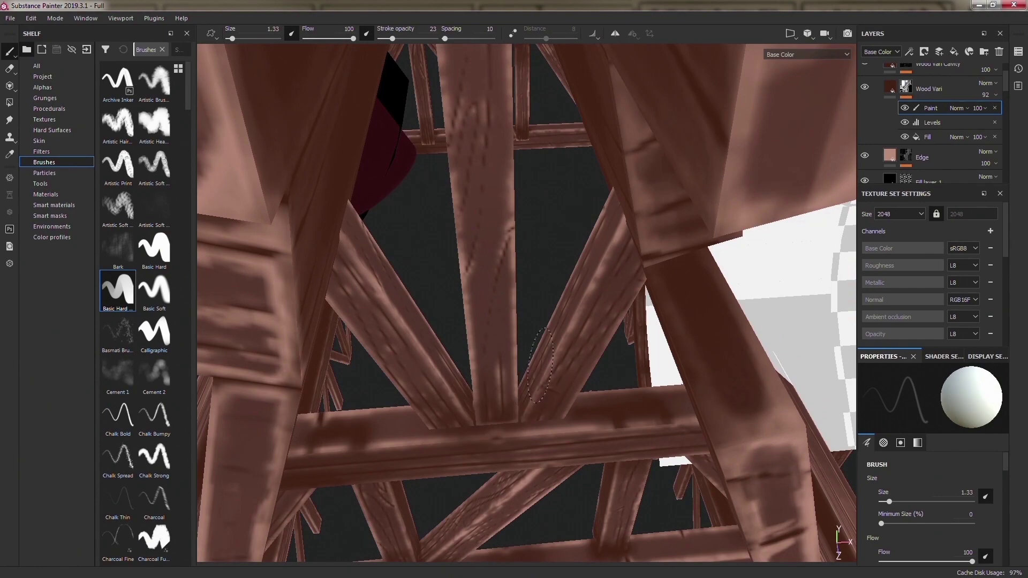
mouse_move(540, 365)
alt+mouse_down()
mouse_move(336, 351)
mouse_move(448, 408)
mouse_move(450, 301)
alt+mouse_up()
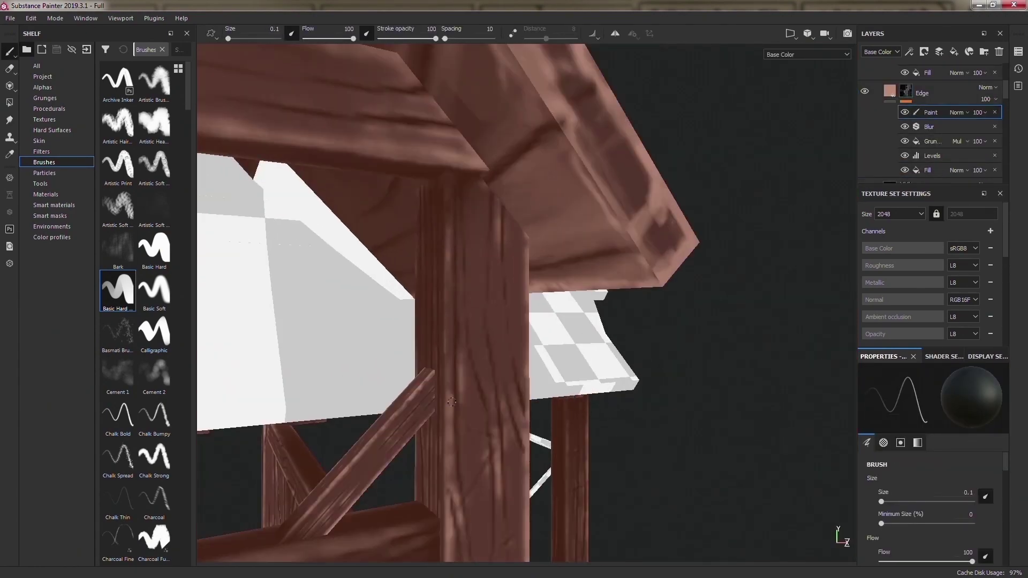
- Paint pale highlight streaks along the timber frame's post edges with a small brush
alt+drag(337, 220, 432, 145)
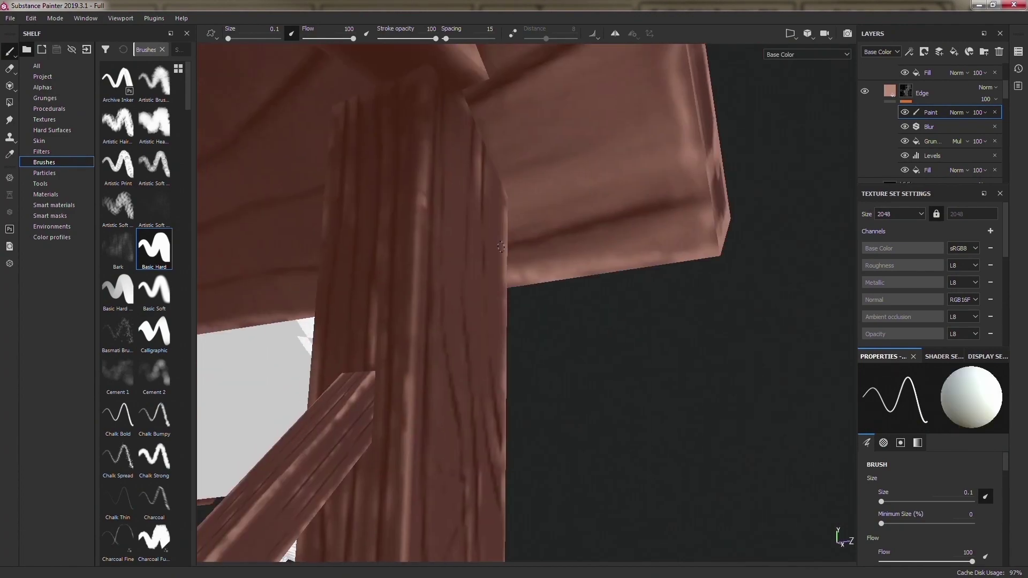
alt+drag(496, 240, 489, 395)
mouse_move(423, 535)
alt+mouse_down()
mouse_move(440, 220)
mouse_move(489, 272)
alt+mouse_up()
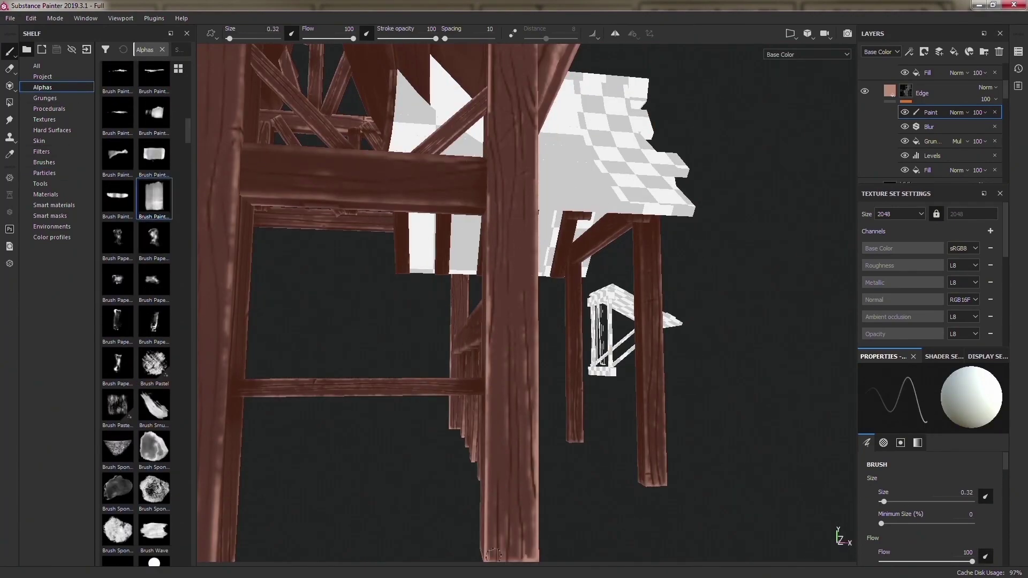
mouse_move(489, 271)
alt+mouse_down()
mouse_move(429, 227)
mouse_move(308, 423)
alt+mouse_up()
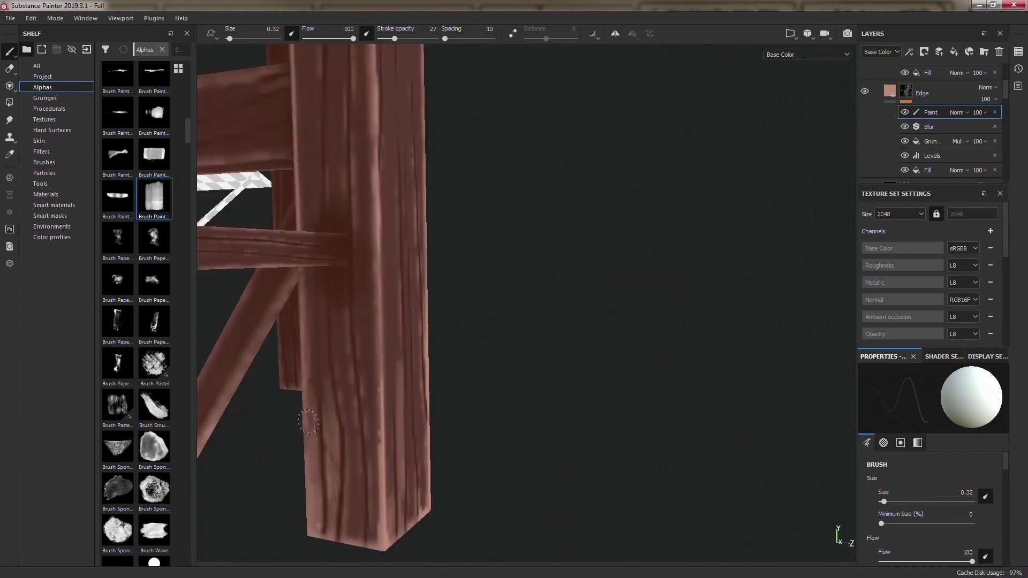
mouse_move(366, 534)
alt+mouse_down()
mouse_move(467, 419)
mouse_move(419, 484)
mouse_move(412, 271)
mouse_move(780, 467)
mouse_move(299, 342)
mouse_move(419, 383)
mouse_move(535, 321)
mouse_move(428, 347)
mouse_move(481, 321)
mouse_move(470, 420)
mouse_move(470, 255)
mouse_move(297, 252)
mouse_move(535, 139)
alt+mouse_up()
ctrl+right_drag(535, 139, 580, 119)
mouse_move(580, 119)
alt+mouse_down()
mouse_move(482, 268)
mouse_move(481, 375)
mouse_move(500, 470)
alt+mouse_up()
ctrl+right_drag(558, 398, 535, 397)
alt+drag(536, 398, 455, 300)
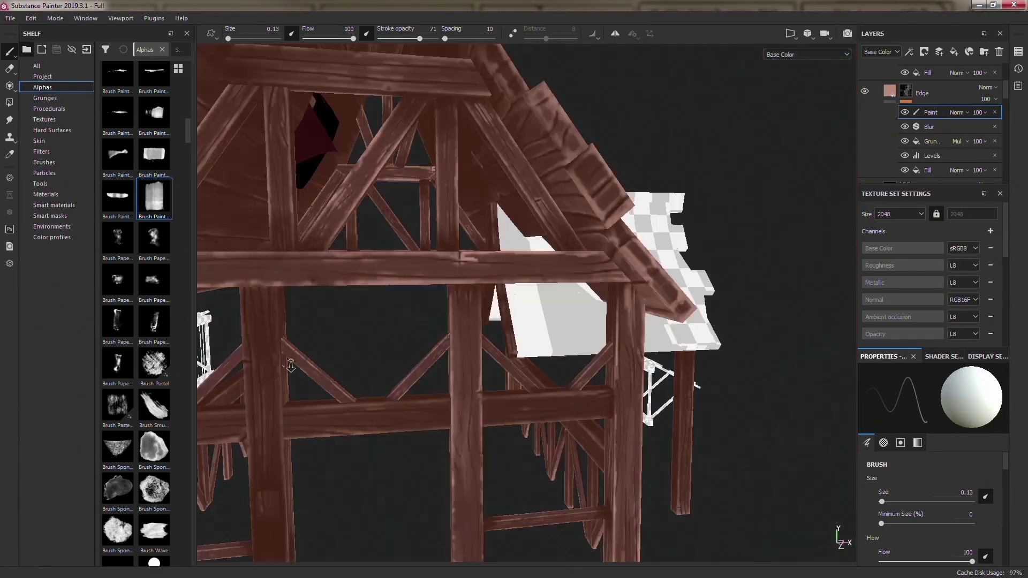
mouse_move(332, 241)
alt+mouse_down()
mouse_move(375, 348)
mouse_move(400, 476)
mouse_move(415, 381)
mouse_move(467, 271)
alt+mouse_up()
- Add edge highlights to the front posts, braces and beams, resizing the brush as needed
alt+drag(441, 447, 460, 380)
ctrl+right_drag(461, 380, 464, 373)
alt+drag(452, 406, 497, 308)
ctrl+right_drag(498, 308, 491, 306)
alt+drag(491, 306, 546, 246)
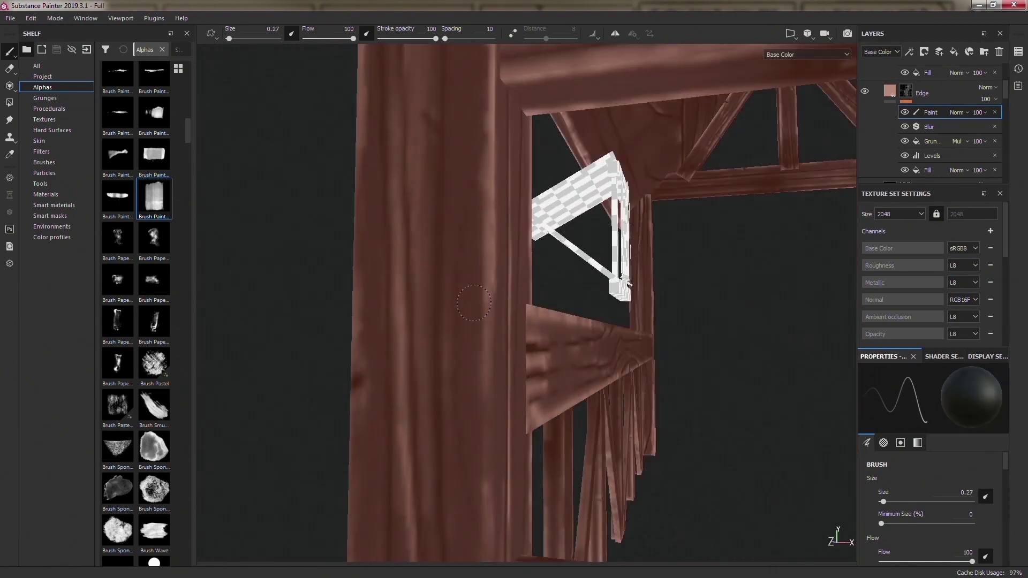
mouse_move(445, 430)
alt+mouse_down()
mouse_move(489, 277)
mouse_move(497, 464)
alt+mouse_up()
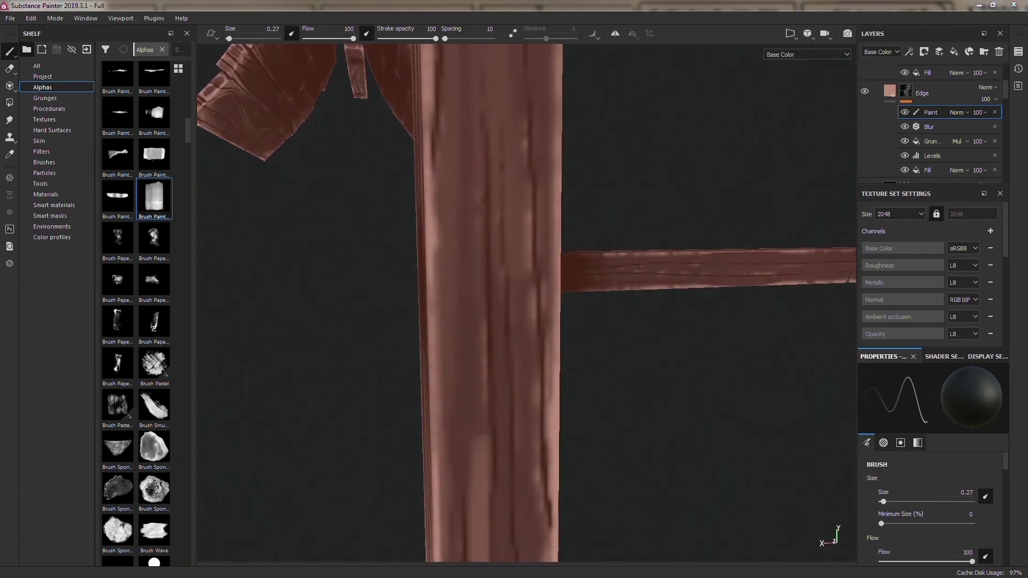
mouse_move(565, 253)
alt+mouse_down()
mouse_move(451, 195)
mouse_move(444, 211)
mouse_move(426, 211)
alt+mouse_up()
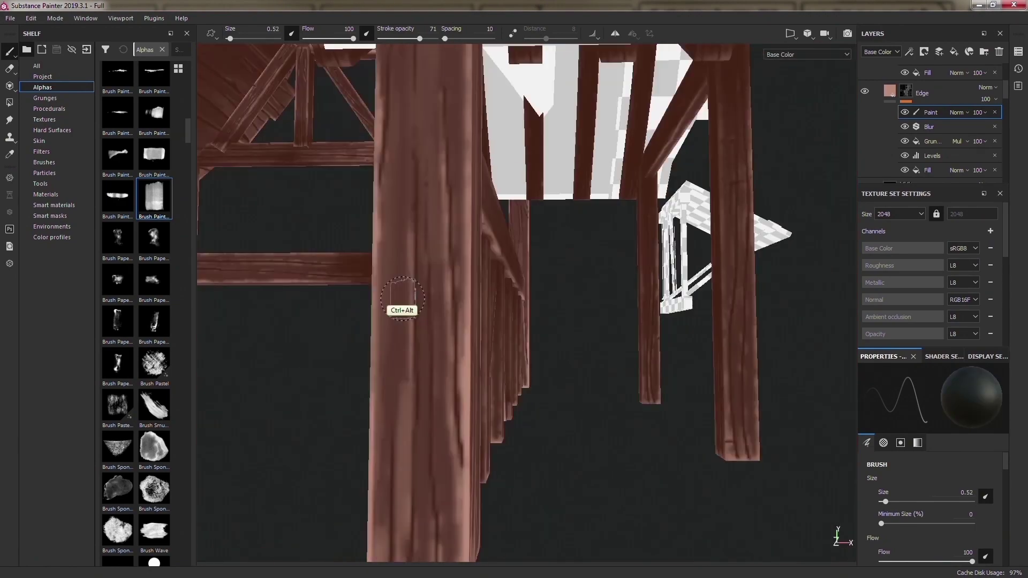
alt+drag(402, 298, 444, 309)
- Paint soft highlights on the beams beneath the roof, lowering stroke opacity to 5
key(f)
alt+drag(494, 205, 93, 368)
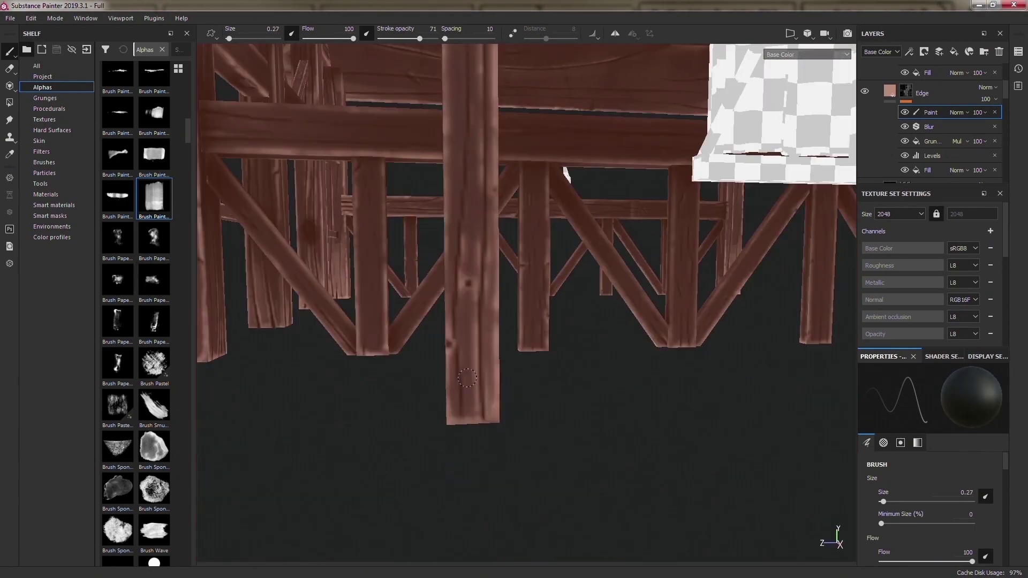
alt+drag(467, 378, 437, 492)
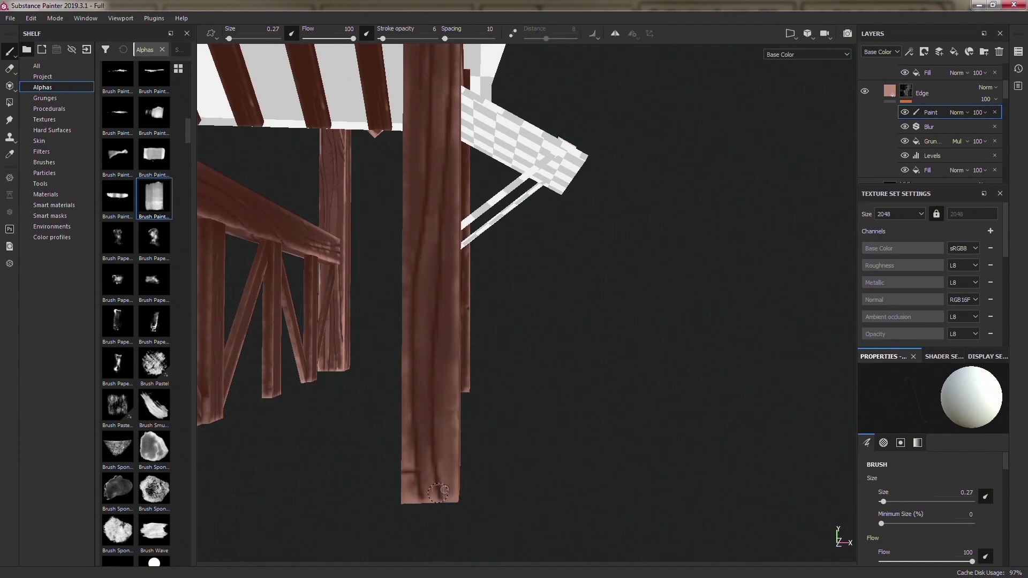
mouse_move(433, 375)
alt+mouse_down()
mouse_move(389, 469)
mouse_move(326, 275)
alt+mouse_up()
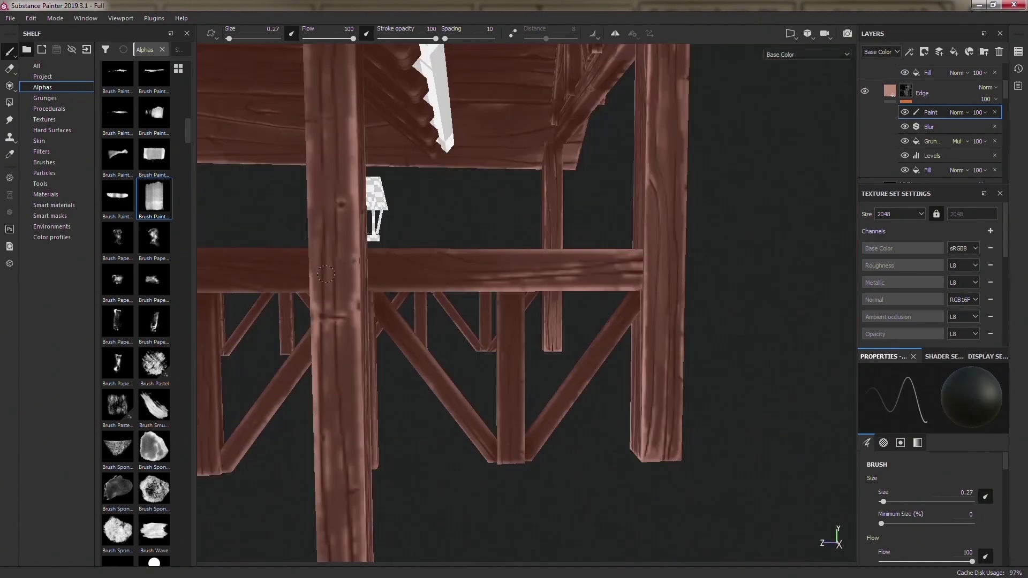
mouse_move(319, 460)
alt+mouse_down()
mouse_move(367, 486)
mouse_move(325, 371)
mouse_move(374, 348)
alt+mouse_up()
alt+drag(369, 287, 428, 321)
scroll(440, 330, up, 5)
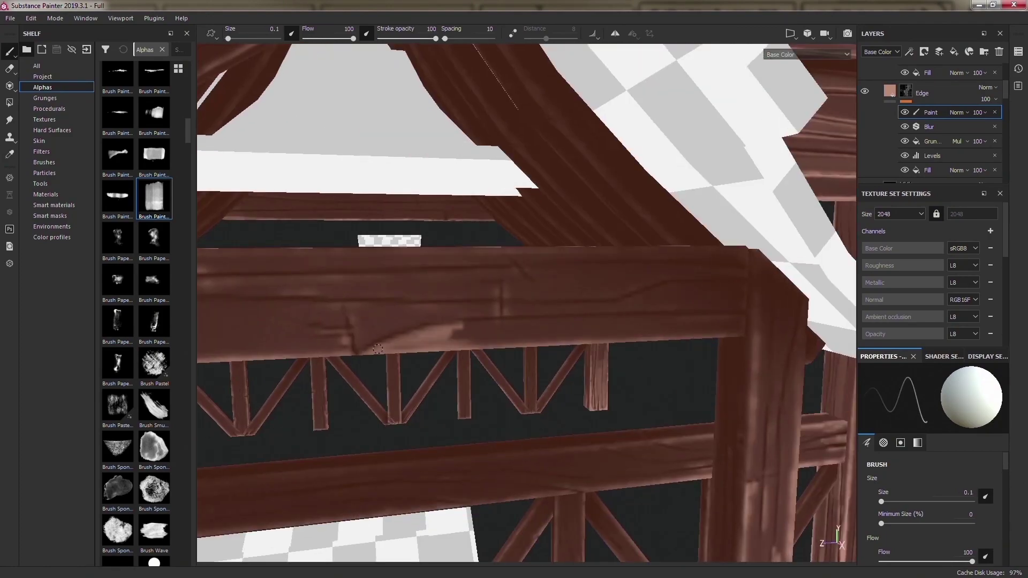
mouse_move(592, 330)
alt+mouse_down()
mouse_move(412, 301)
mouse_move(481, 343)
mouse_move(681, 195)
mouse_move(881, 347)
alt+mouse_up()
mouse_move(608, 270)
alt+mouse_down()
mouse_move(428, 321)
mouse_move(409, 252)
mouse_move(431, 427)
mouse_move(482, 342)
mouse_move(417, 433)
mouse_move(412, 329)
mouse_move(574, 199)
alt+mouse_up()
drag(384, 48, 381, 48)
mouse_move(385, 214)
alt+mouse_down()
mouse_move(407, 240)
mouse_move(383, 205)
mouse_move(568, 378)
alt+mouse_up()
alt+right_drag(568, 377, 588, 407)
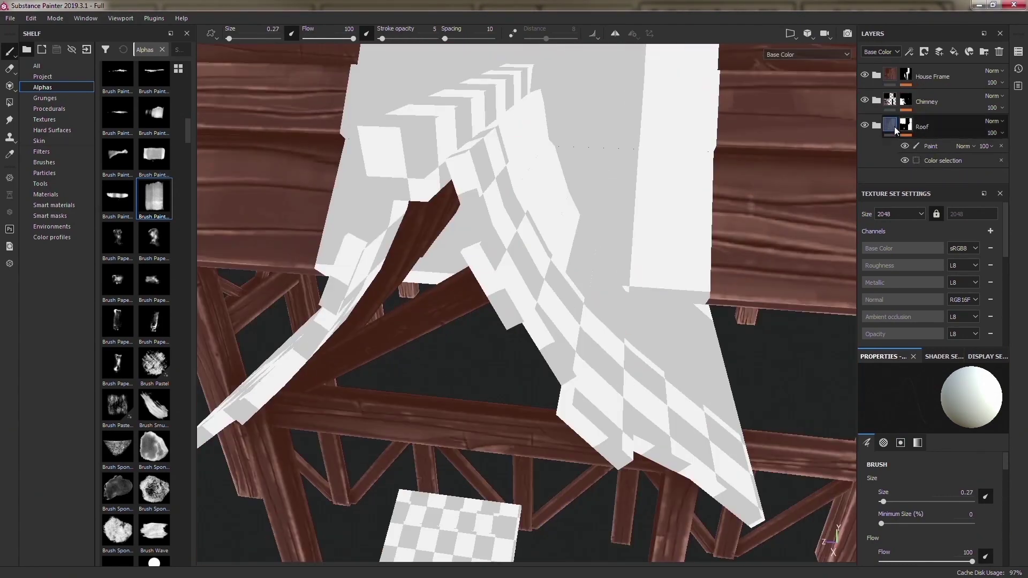
- Apply the WC Wood smart material to the roof planks with a colour selection mask
click(53, 205)
drag(922, 75, 922, 75)
right_click(904, 75)
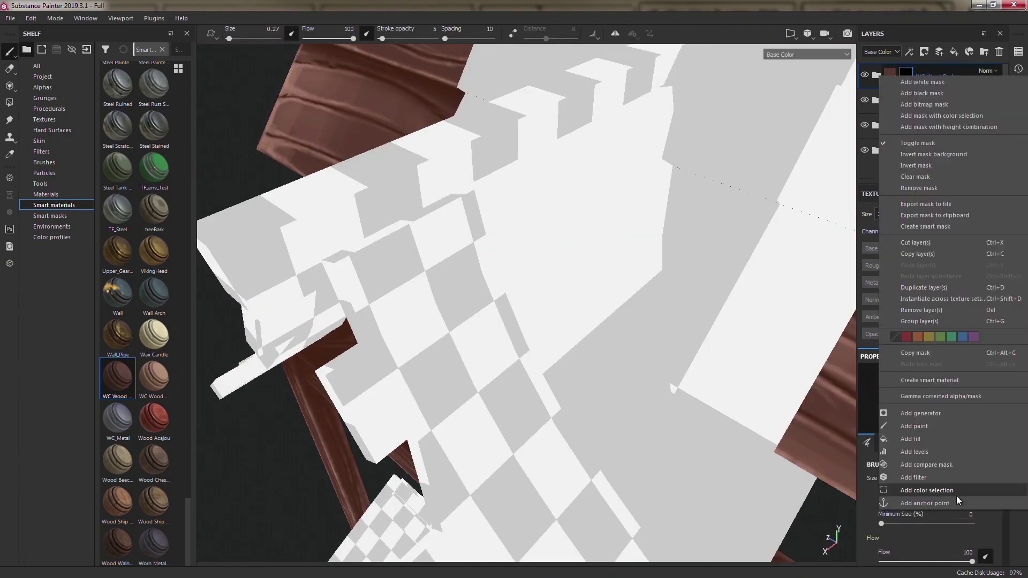
click(942, 500)
mouse_move(740, 271)
alt+mouse_down()
mouse_move(561, 306)
mouse_move(683, 271)
alt+mouse_up()
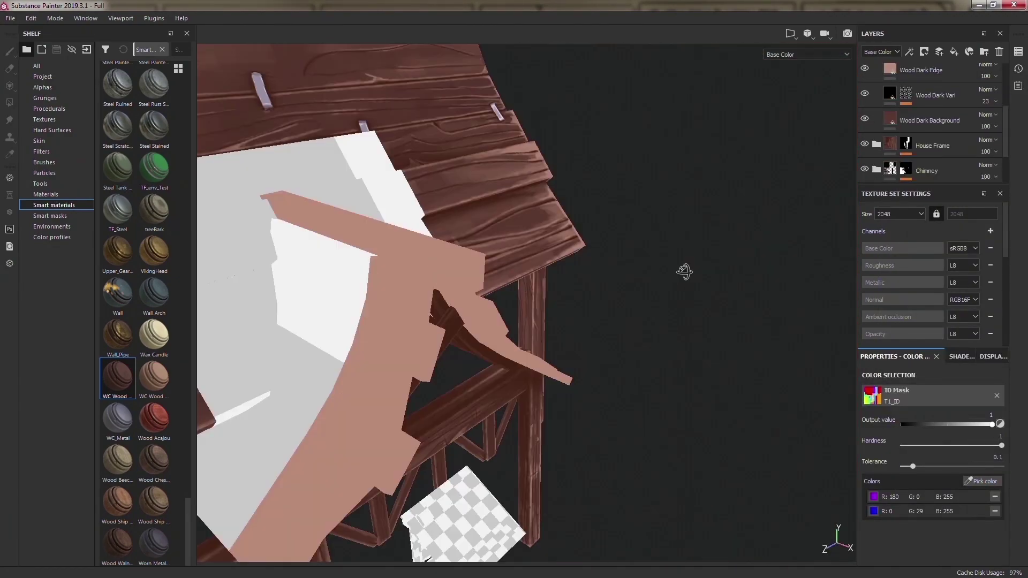
- Add a Dirt generator to the Wood Dark Edge layer's mask
right_click(936, 92)
click(937, 123)
click(945, 456)
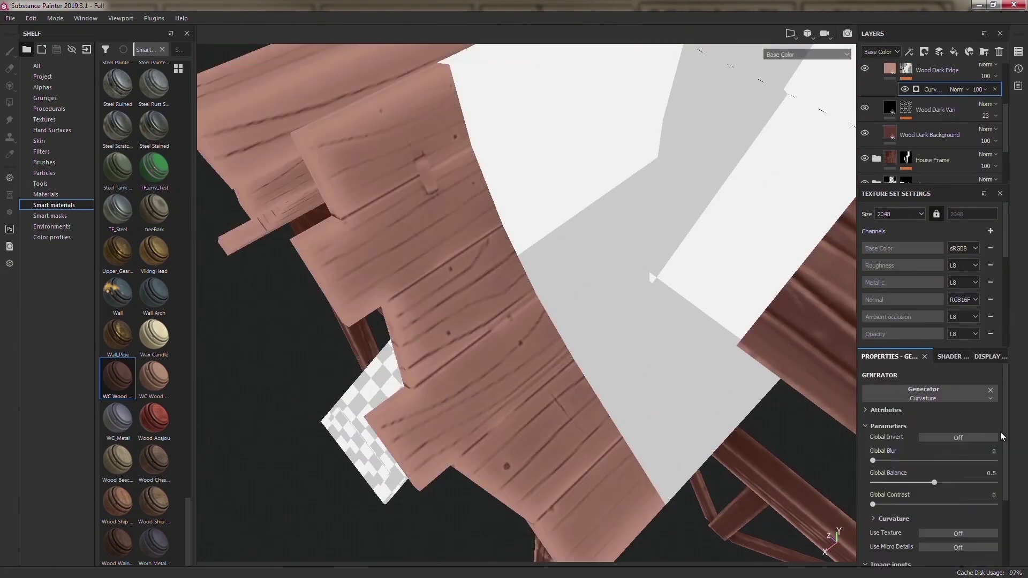
click(891, 474)
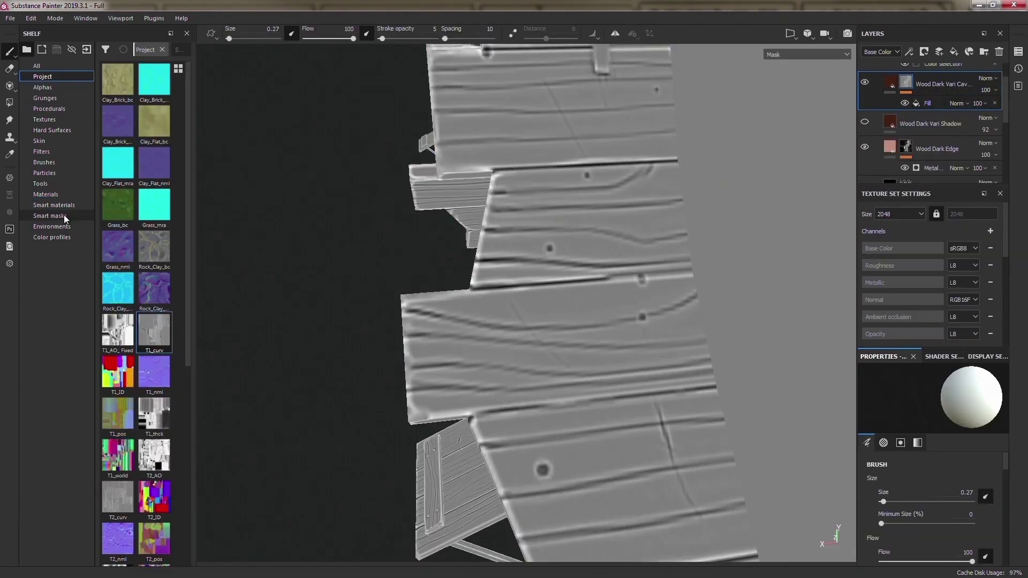
- Add a Levels effect to the Wood Dark Vari Shadow mask, shifting midtones to 0.405
click(65, 216)
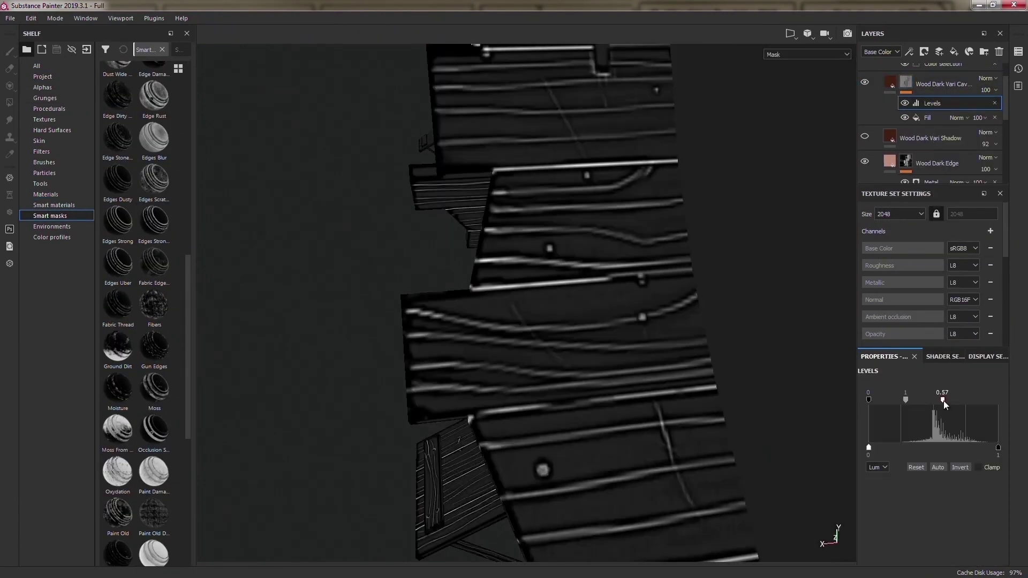
drag(943, 401, 923, 402)
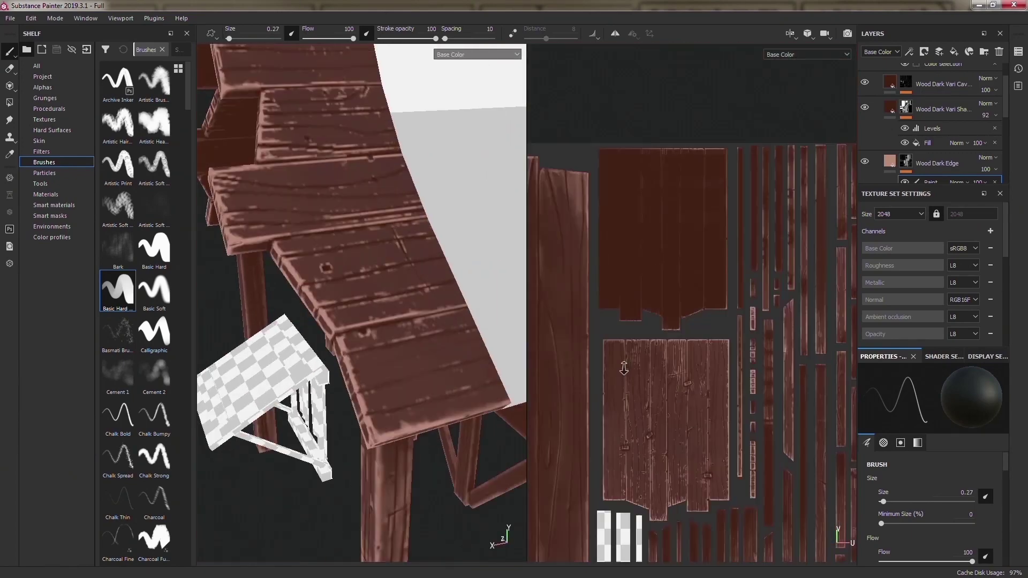
- Zoom in on the plank texture and shrink the Basic Hard brush for fine strokes
mouse_move(624, 368)
alt+right_down()
mouse_move(666, 436)
mouse_move(698, 573)
alt+right_up()
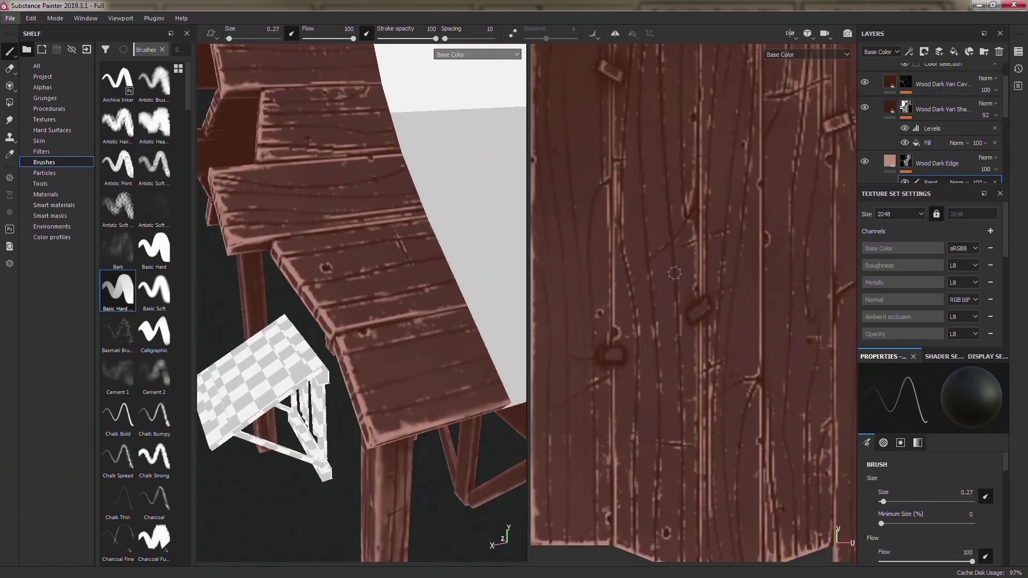
ctrl+right_drag(674, 273, 545, 381)
alt+middle_drag(546, 381, 594, 435)
scroll(610, 297, up, 2)
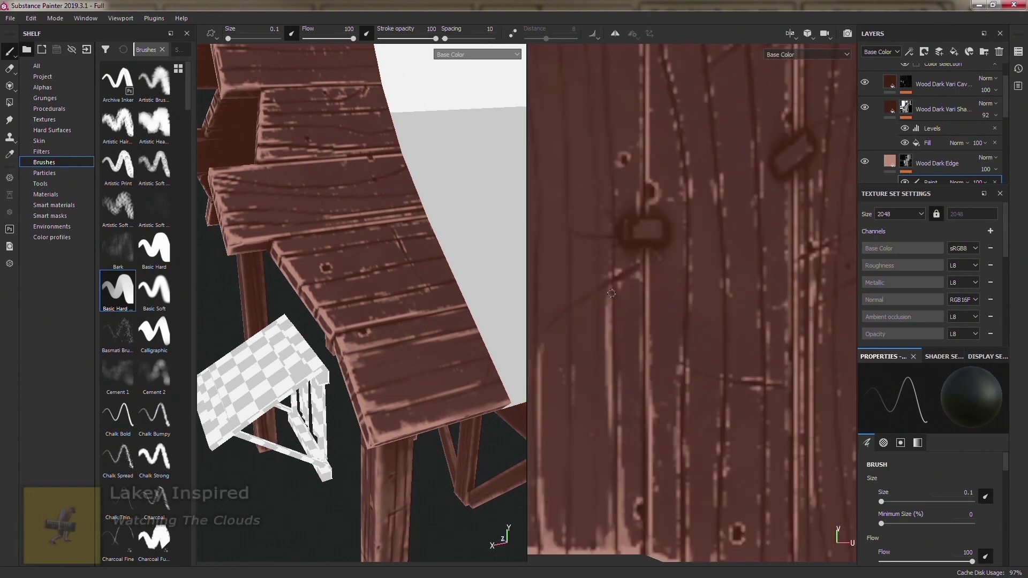
scroll(579, 502, down, 2)
scroll(595, 278, up, 2)
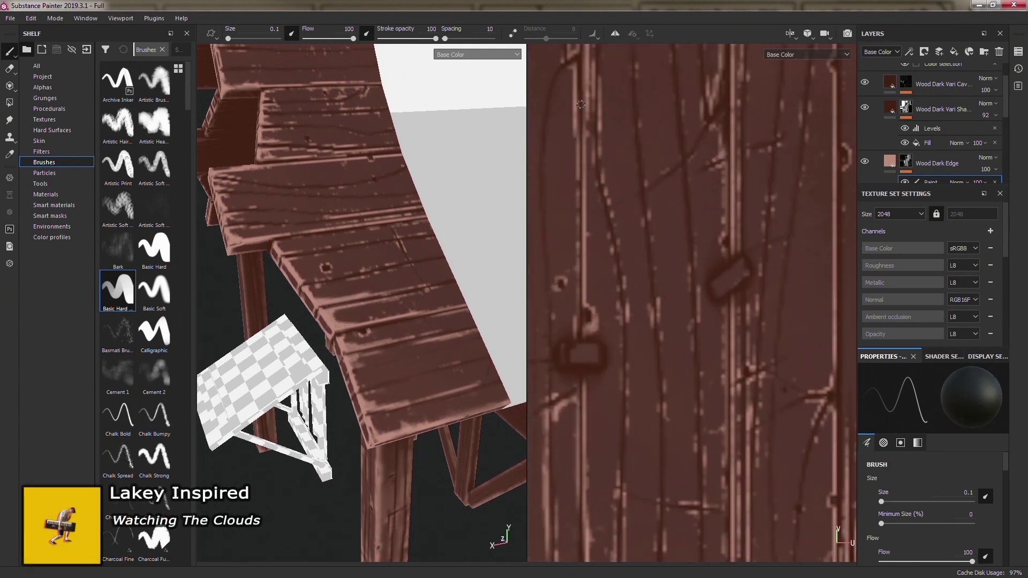
middle_drag(580, 105, 592, 194)
middle_drag(607, 260, 600, 289)
alt+drag(348, 275, 481, 289)
scroll(643, 500, down, 2)
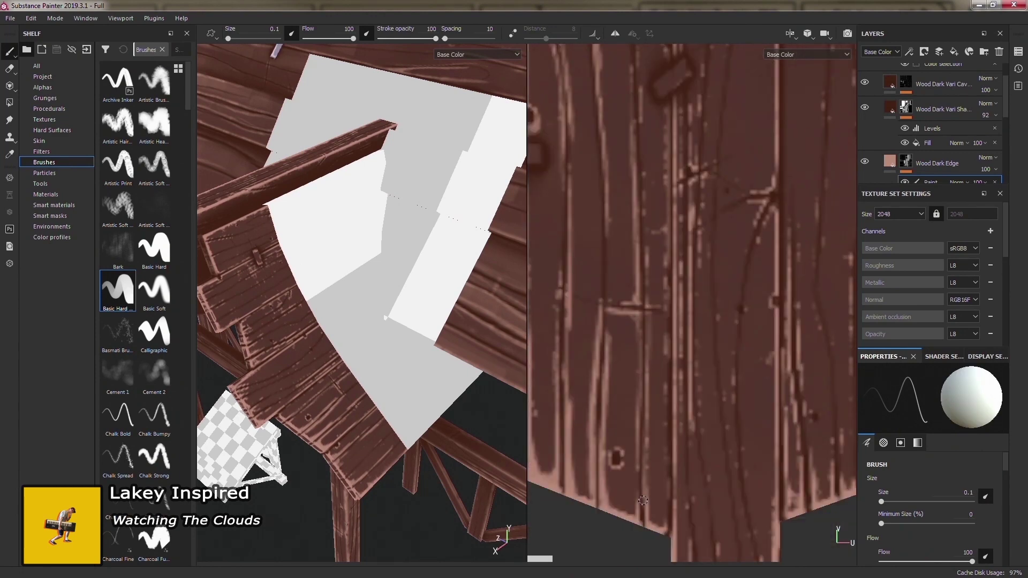
- Paint pale highlight streaks along the wood plank island's top and bottom edges
middle_drag(653, 439, 620, 210)
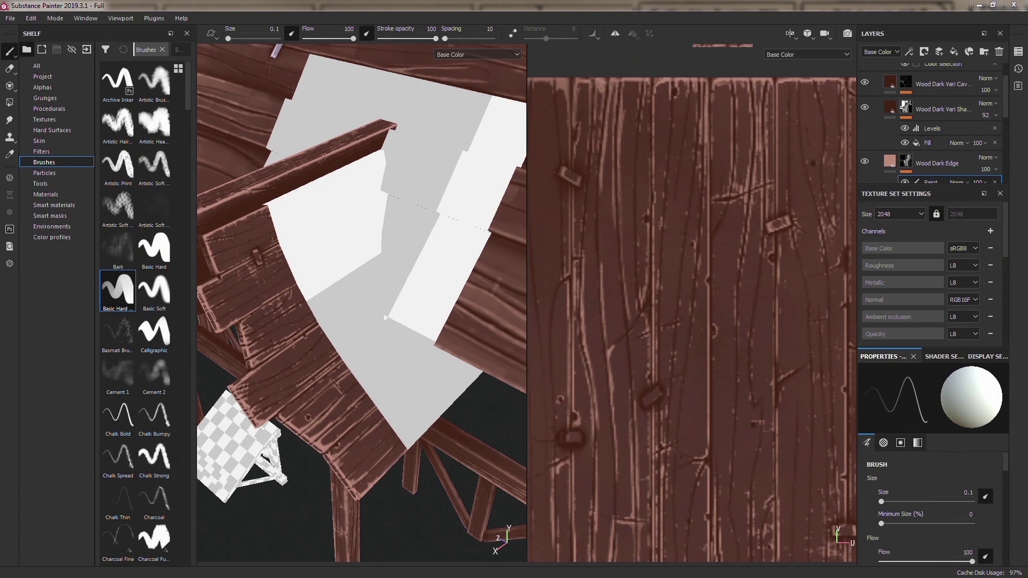
middle_drag(561, 249, 591, 225)
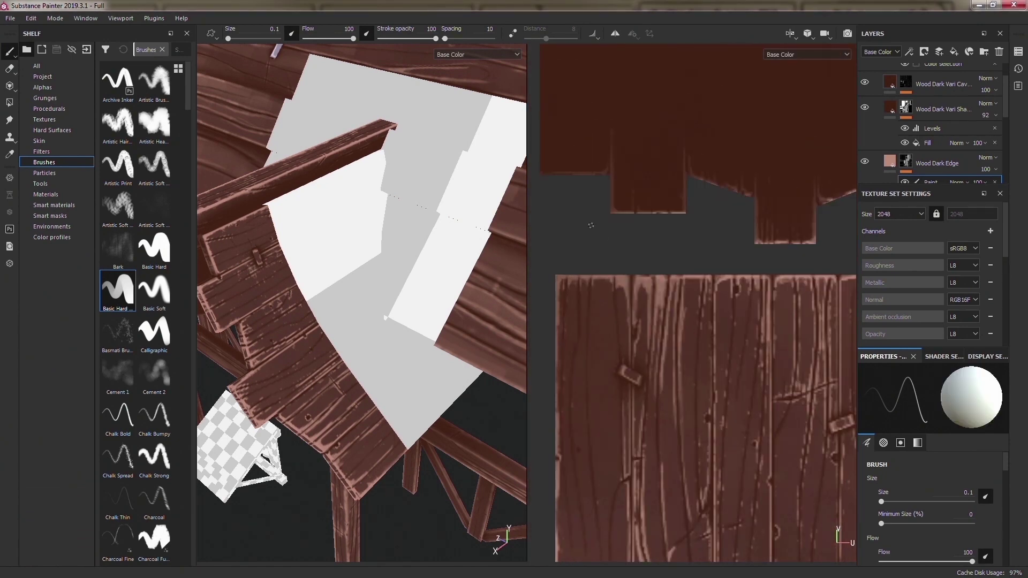
mouse_move(598, 490)
middle_down()
mouse_move(636, 372)
mouse_move(695, 458)
middle_up()
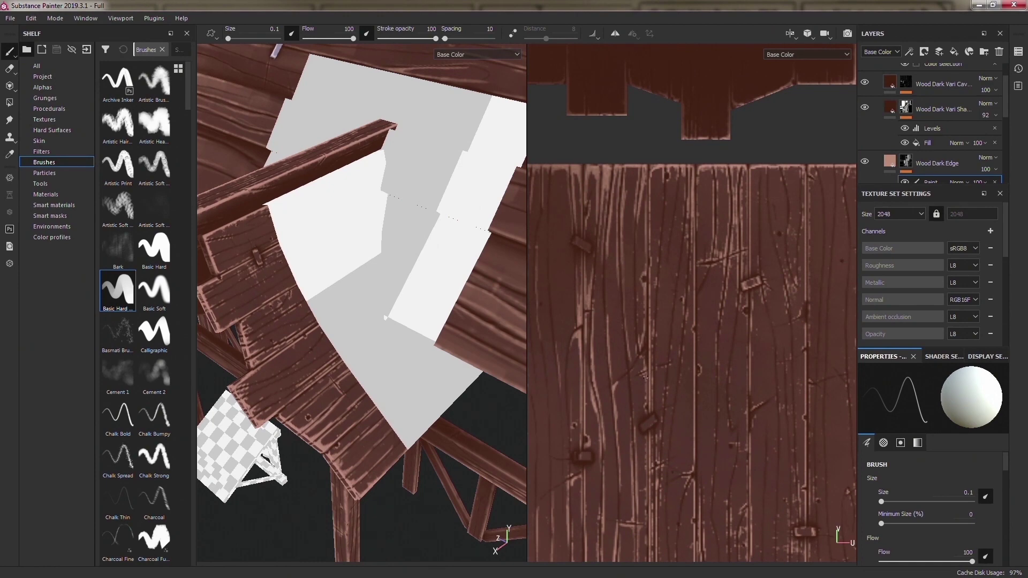
middle_drag(644, 377, 651, 318)
scroll(658, 261, down, 2)
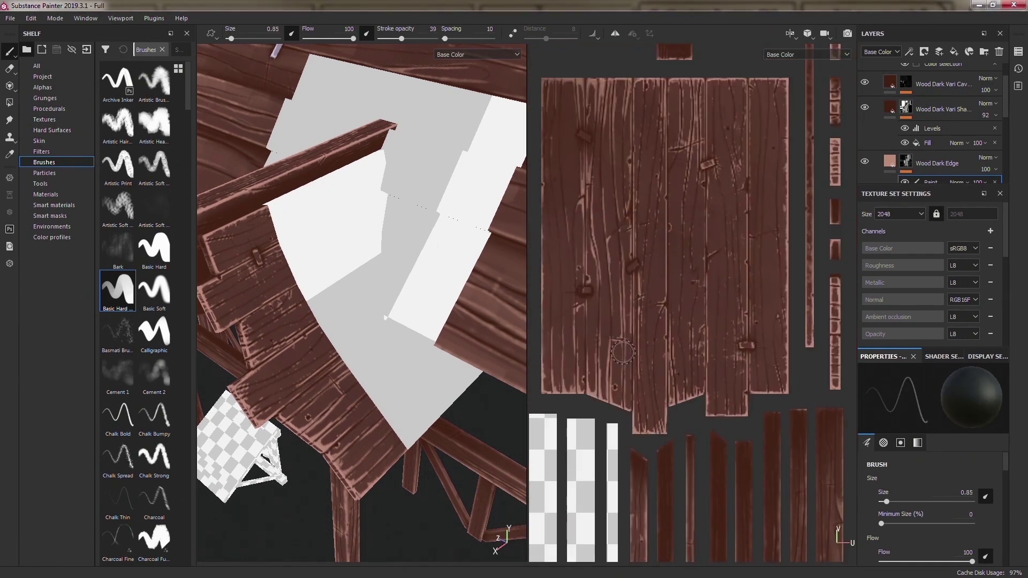
scroll(622, 353, up, 2)
scroll(658, 239, up, 2)
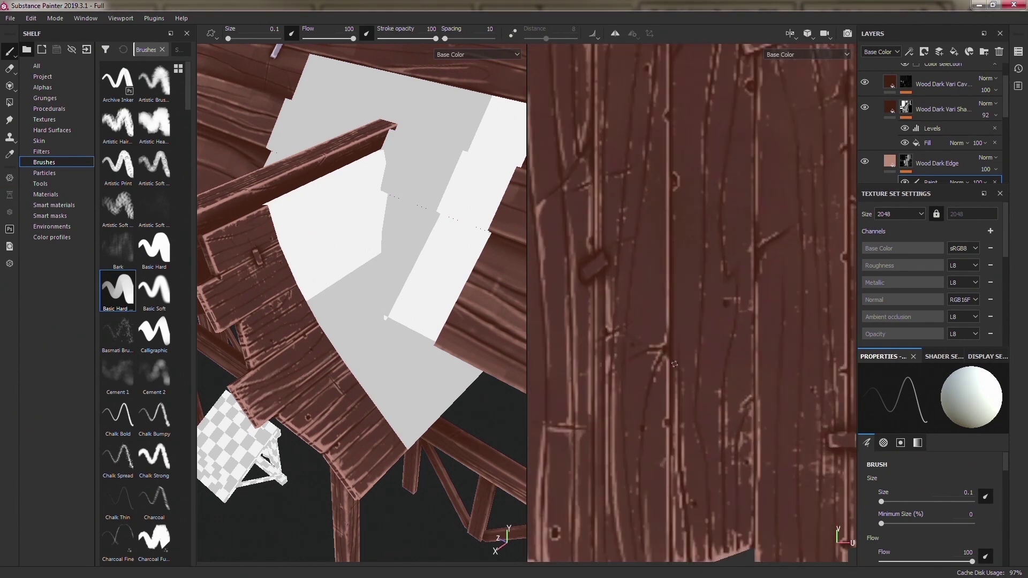
middle_drag(657, 239, 538, 401)
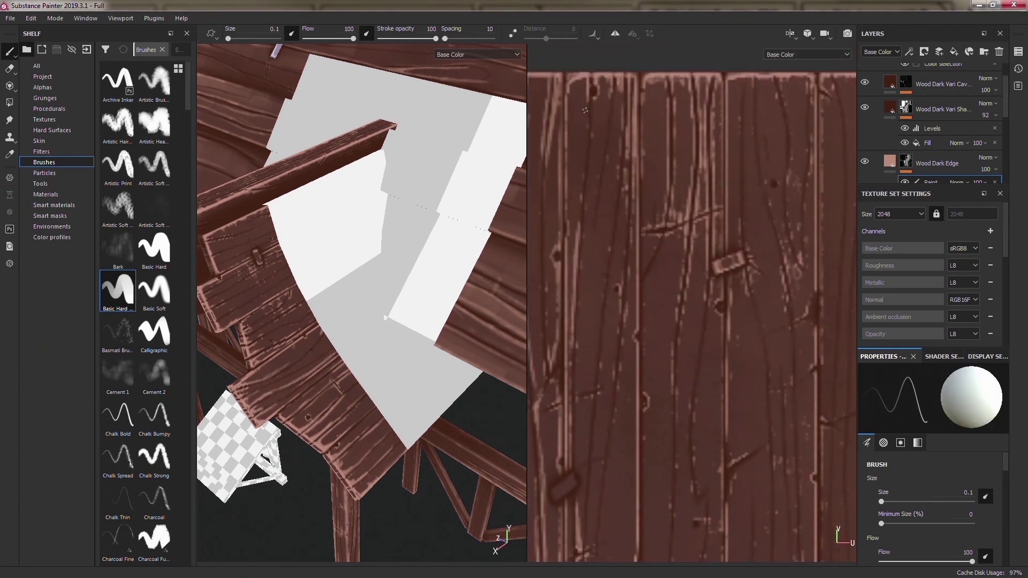
scroll(627, 172, up, 1)
middle_drag(626, 171, 608, 390)
scroll(608, 389, down, 2)
scroll(610, 274, down, 2)
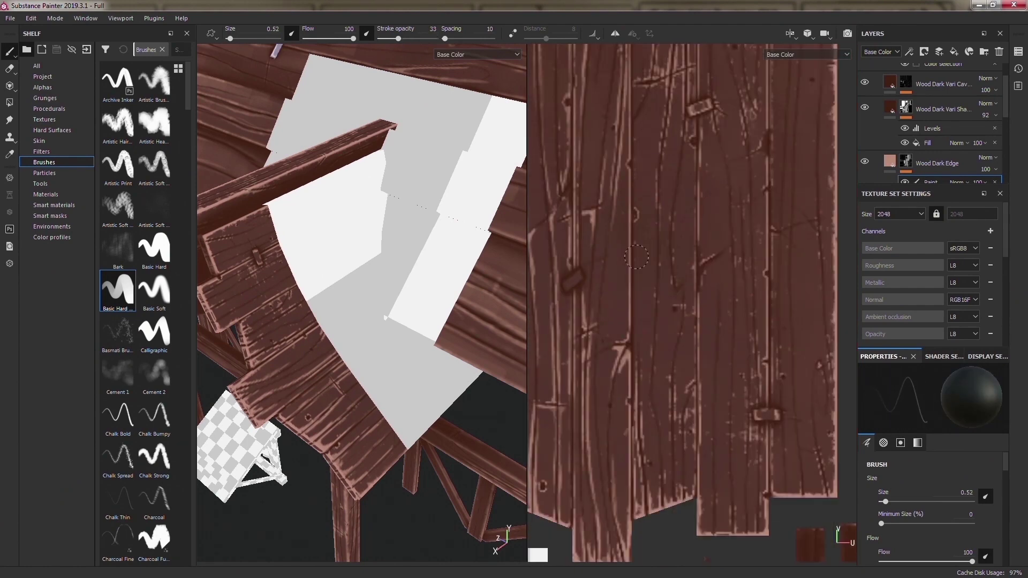
scroll(655, 172, down, 2)
- Add pale grain lines on the narrow plank strips and around the bracket
middle_drag(655, 172, 723, 329)
scroll(723, 329, up, 3)
alt+drag(428, 268, 332, 349)
scroll(648, 256, up, 3)
scroll(648, 256, down, 2)
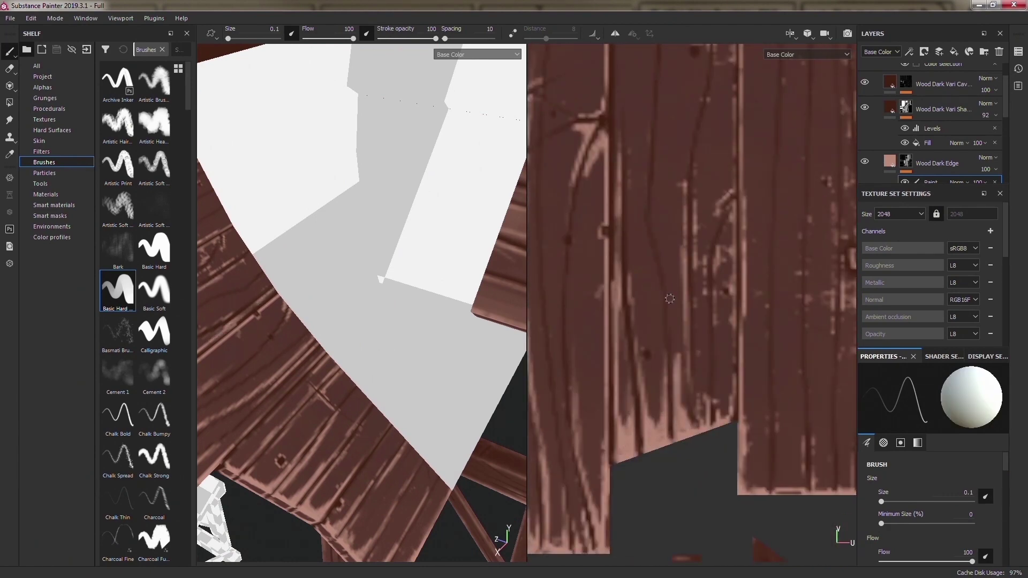
scroll(725, 330, up, 2)
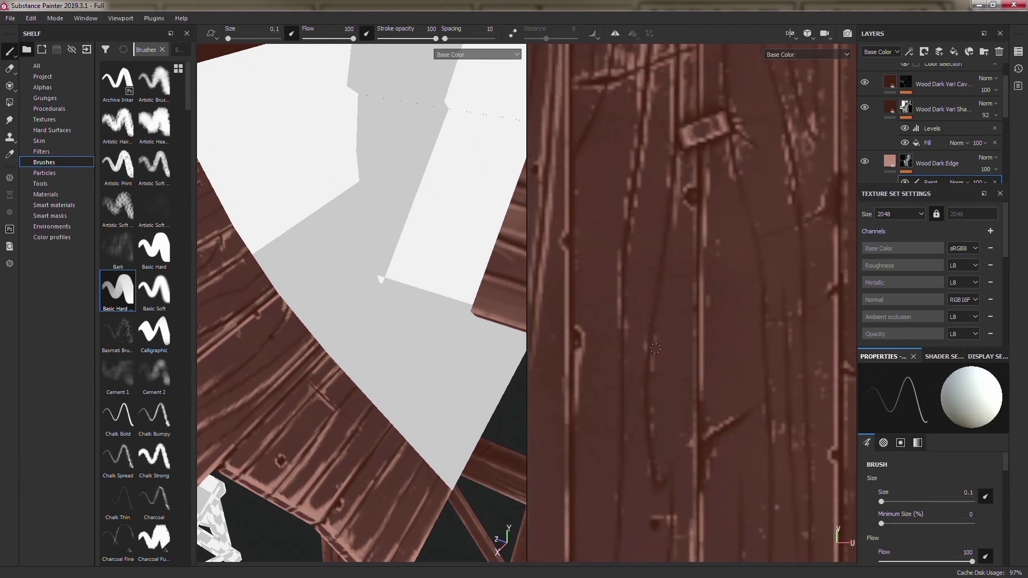
middle_drag(726, 330, 632, 311)
scroll(680, 288, down, 2)
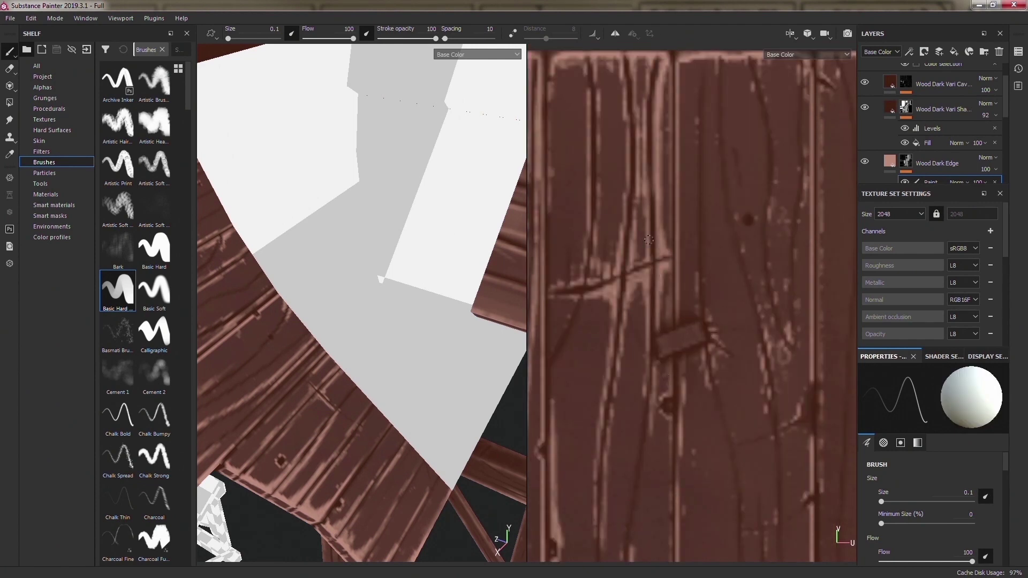
scroll(621, 354, up, 2)
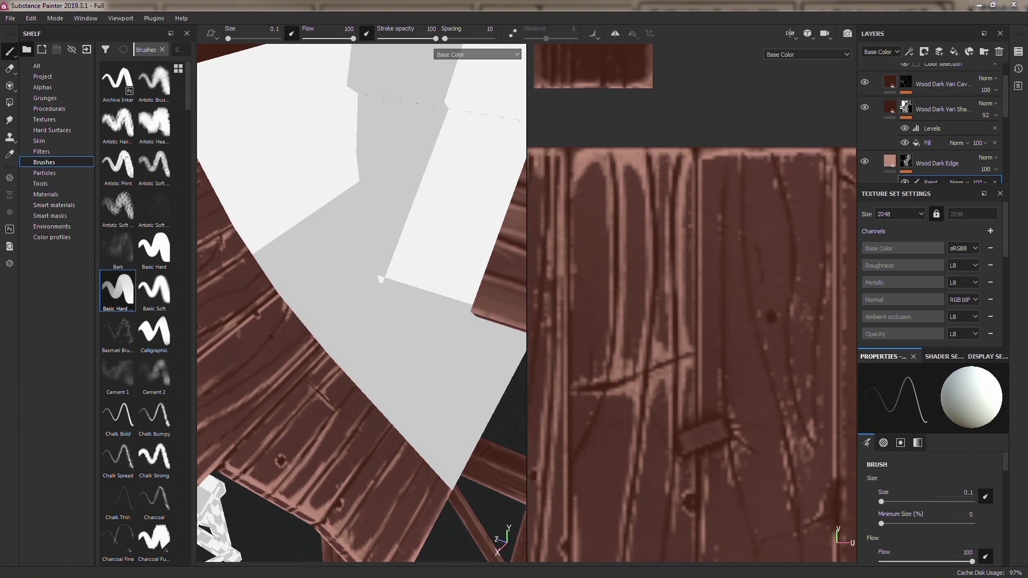
scroll(630, 207, down, 1)
scroll(629, 208, down, 2)
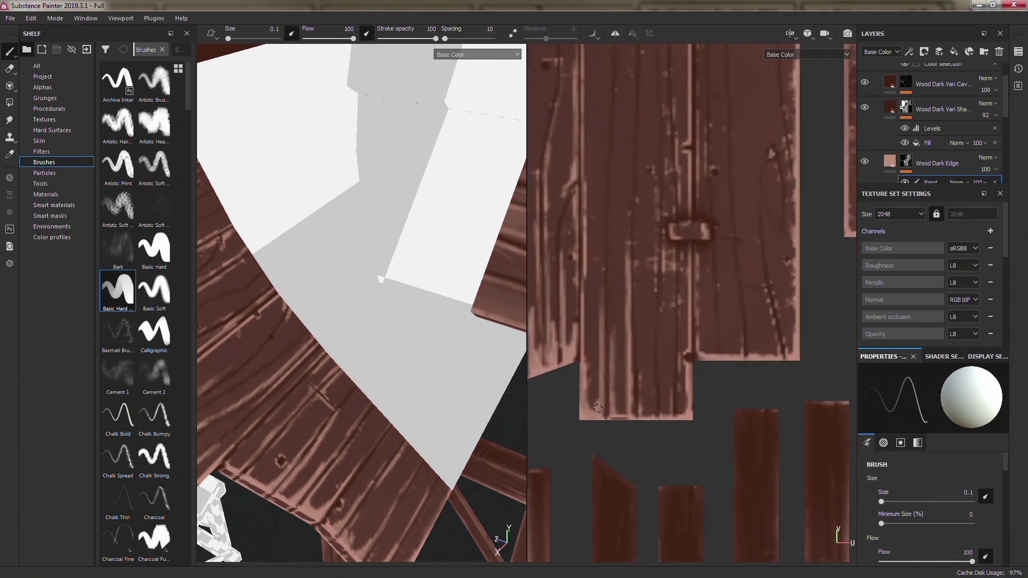
scroll(663, 410, down, 2)
- Finish the pale pink streaks on the dark red planks and beam ends, checking a 3D close-up
scroll(664, 379, up, 2)
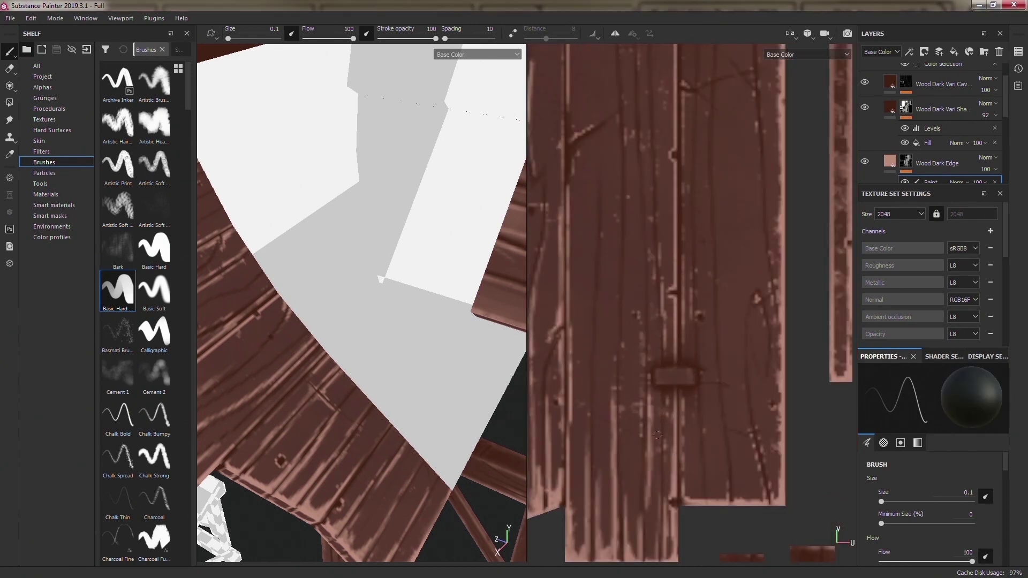
scroll(625, 356, up, 2)
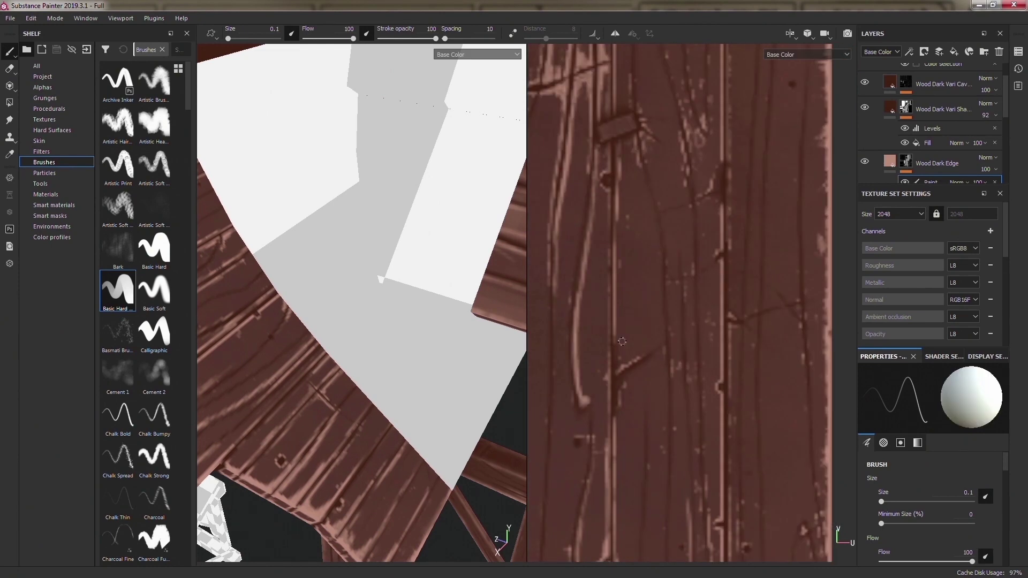
scroll(621, 341, down, 2)
scroll(579, 365, up, 1)
scroll(615, 332, down, 2)
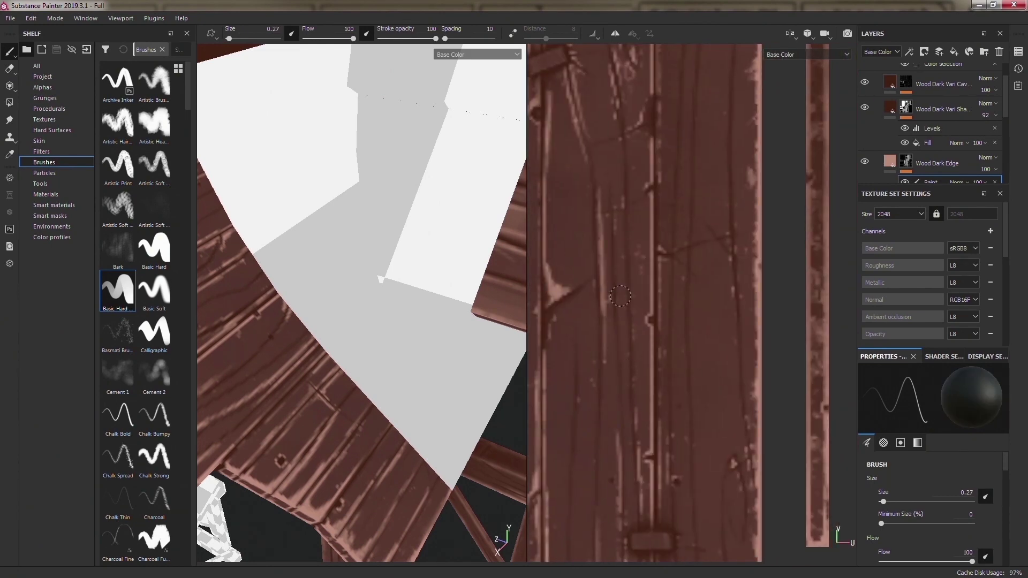
scroll(594, 357, down, 1)
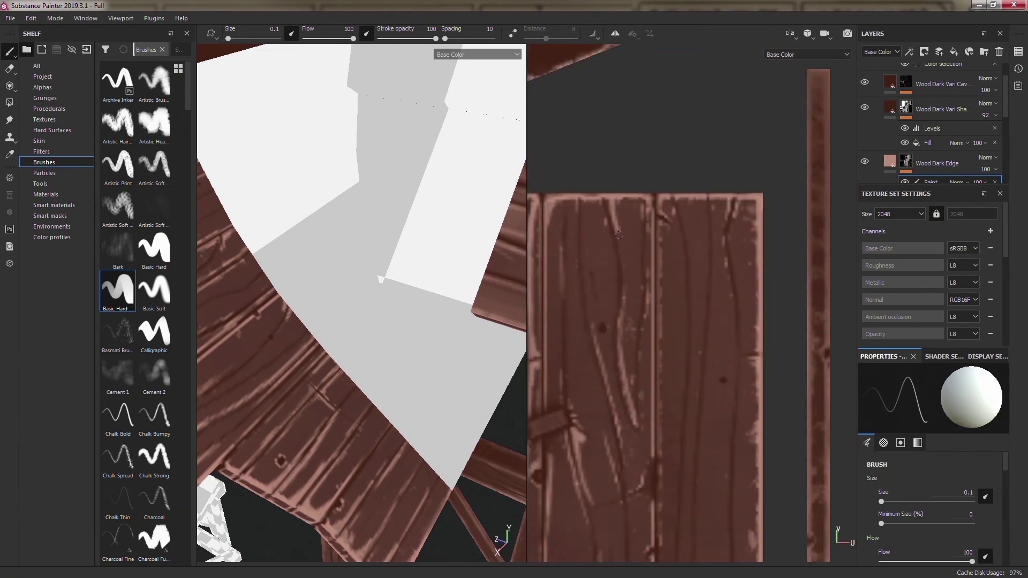
scroll(614, 214, down, 2)
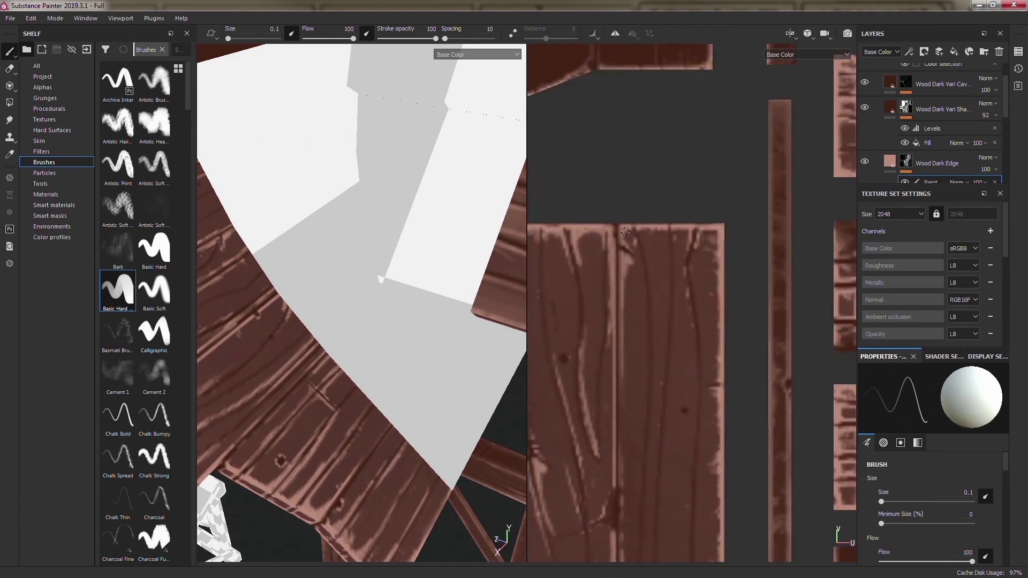
scroll(658, 279, down, 1)
scroll(707, 337, up, 3)
scroll(688, 298, down, 2)
scroll(546, 389, down, 1)
scroll(669, 321, up, 2)
mouse_move(374, 321)
alt+mouse_down()
mouse_move(247, 377)
mouse_move(356, 327)
mouse_move(379, 382)
mouse_move(389, 266)
mouse_move(345, 368)
mouse_move(395, 259)
mouse_move(426, 393)
alt+mouse_up()
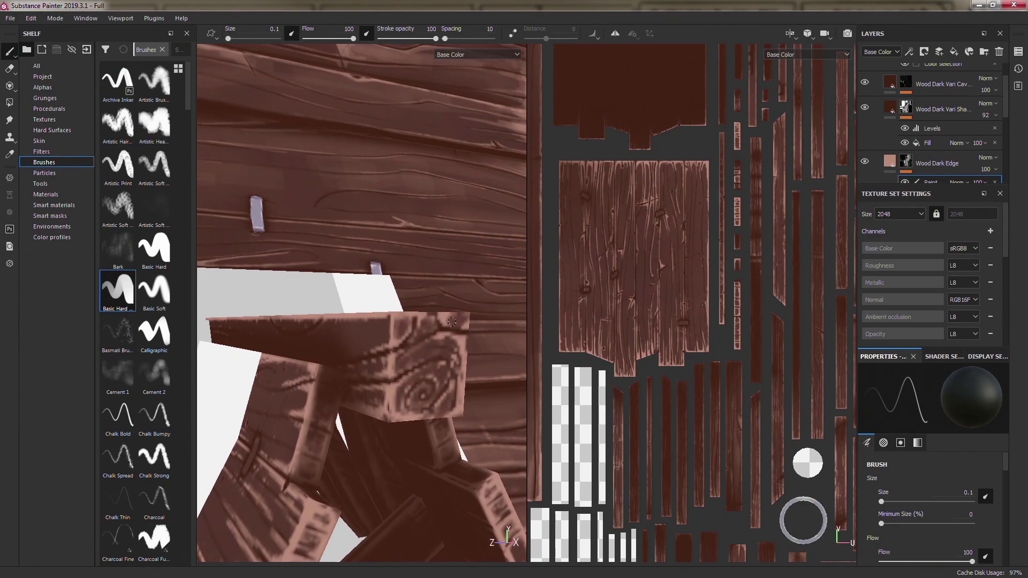
alt+drag(451, 321, 374, 448)
key(F2)
mouse_move(361, 308)
alt+mouse_down()
mouse_move(507, 291)
mouse_move(390, 386)
mouse_move(563, 295)
mouse_move(438, 237)
alt+mouse_up()
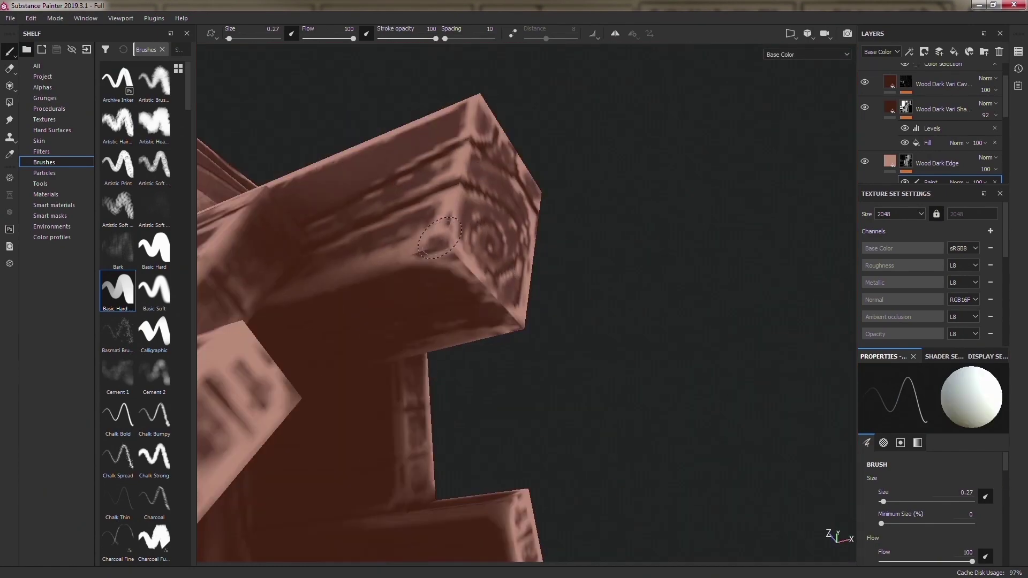
scroll(526, 302, down, 2)
mouse_move(526, 303)
alt+mouse_down()
mouse_move(532, 378)
mouse_move(476, 191)
mouse_move(488, 271)
mouse_move(661, 235)
mouse_move(500, 271)
mouse_move(627, 332)
mouse_move(397, 345)
mouse_move(463, 137)
alt+mouse_up()
scroll(648, 229, up, 3)
alt+drag(563, 432, 406, 261)
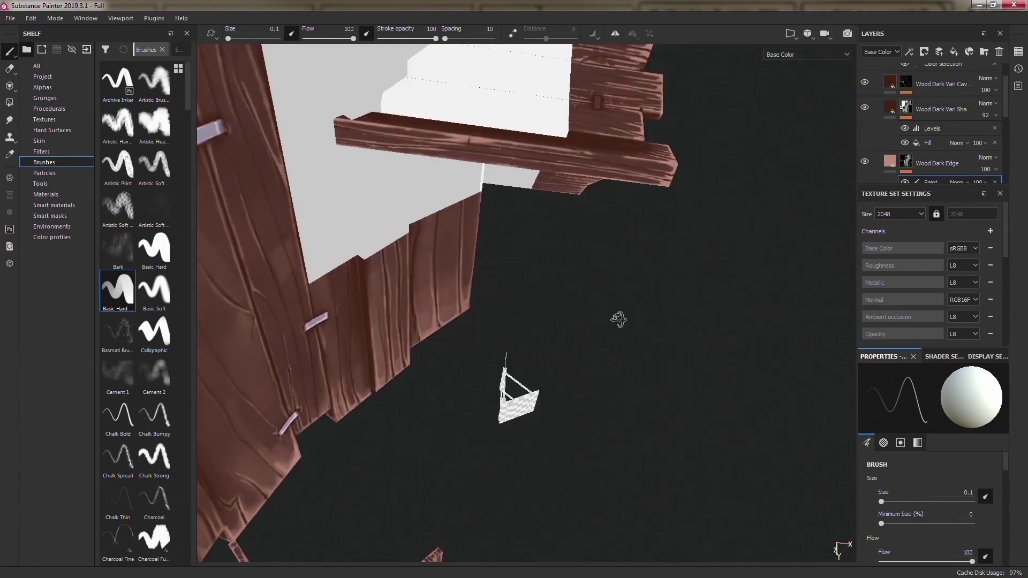
mouse_move(364, 217)
alt+mouse_down()
mouse_move(468, 381)
mouse_move(417, 348)
alt+mouse_up()
key(F1)
scroll(668, 423, up, 3)
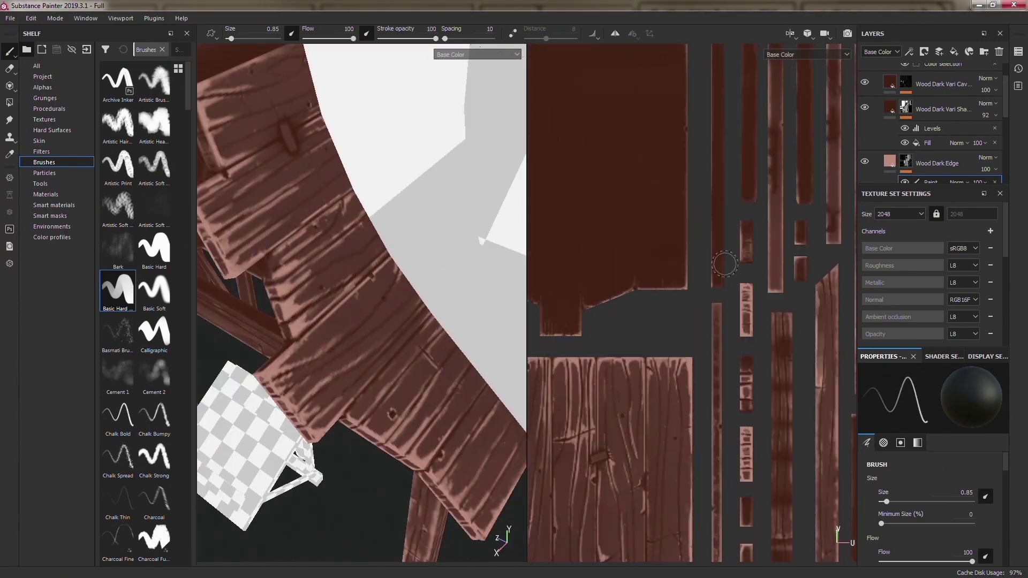
- Frame the roof edge boards and plank ends in the 3D and texture views
scroll(621, 391, down, 2)
mouse_move(374, 300)
alt+mouse_down()
mouse_move(431, 342)
mouse_move(284, 342)
mouse_move(300, 343)
mouse_move(280, 249)
mouse_move(481, 321)
alt+mouse_up()
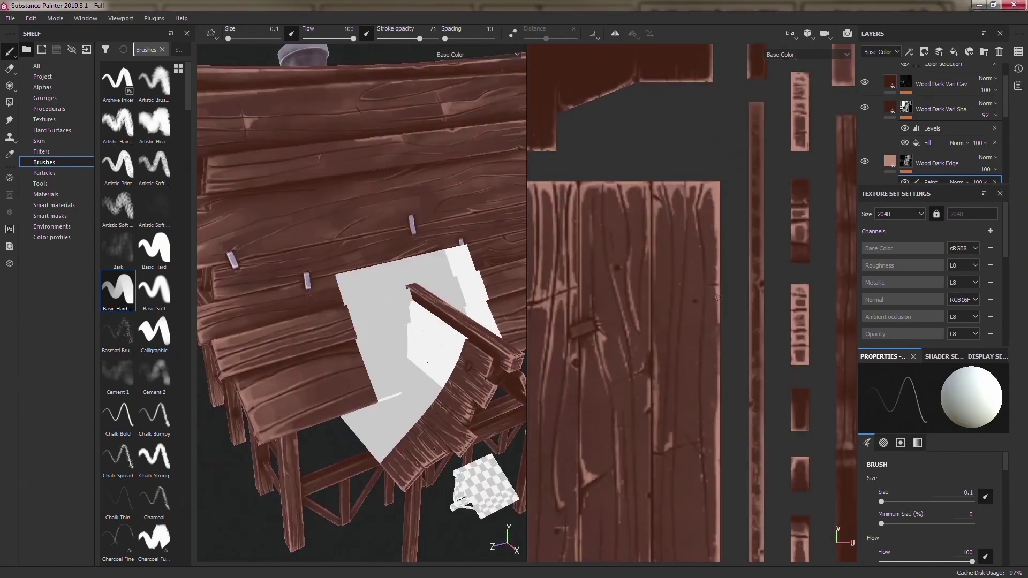
scroll(697, 354, up, 2)
middle_drag(645, 469, 639, 250)
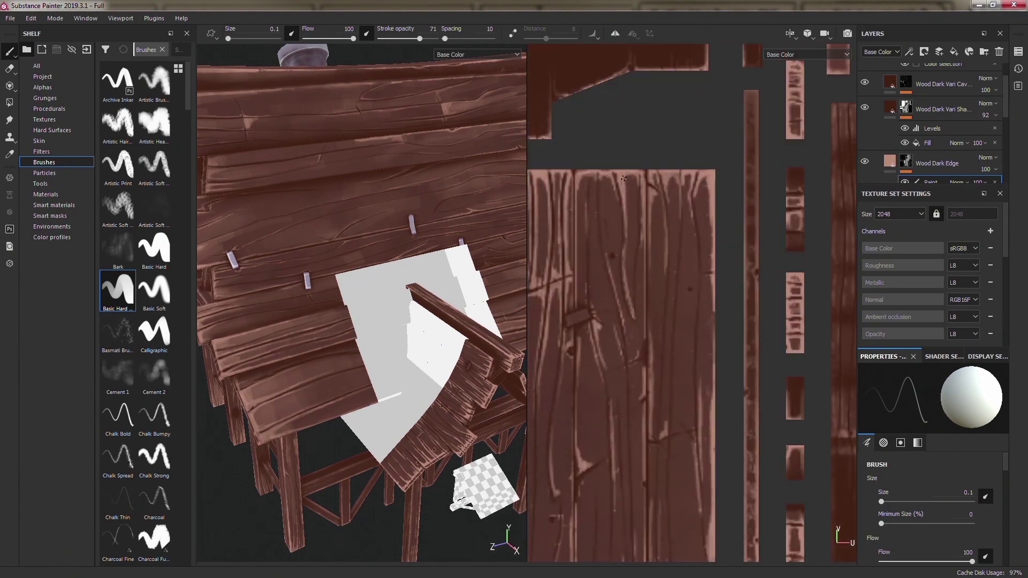
scroll(711, 427, down, 2)
scroll(375, 289, up, 3)
mouse_move(375, 289)
alt+mouse_down()
mouse_move(392, 288)
mouse_move(381, 388)
alt+mouse_up()
scroll(381, 387, up, 2)
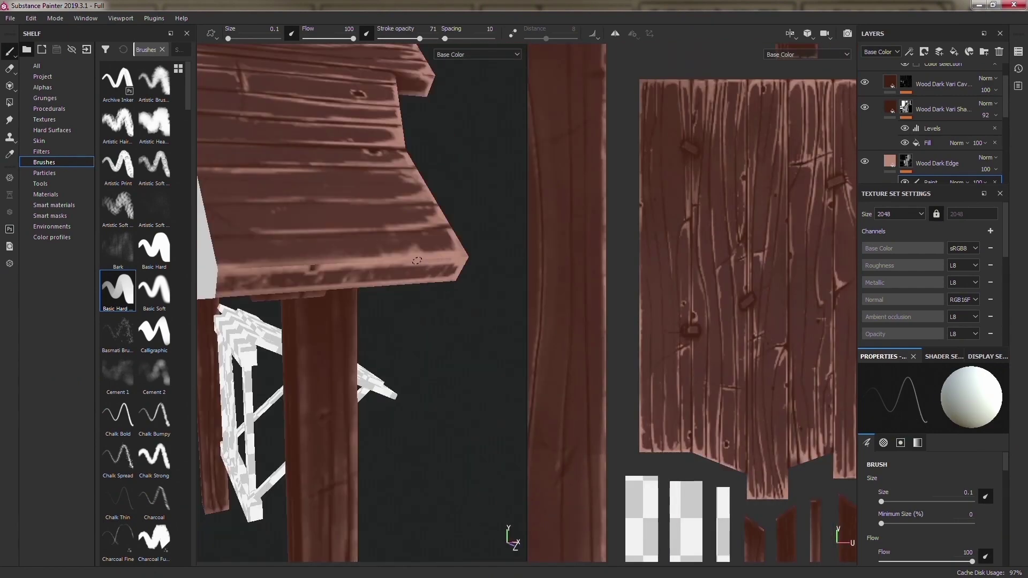
alt+drag(381, 387, 342, 246)
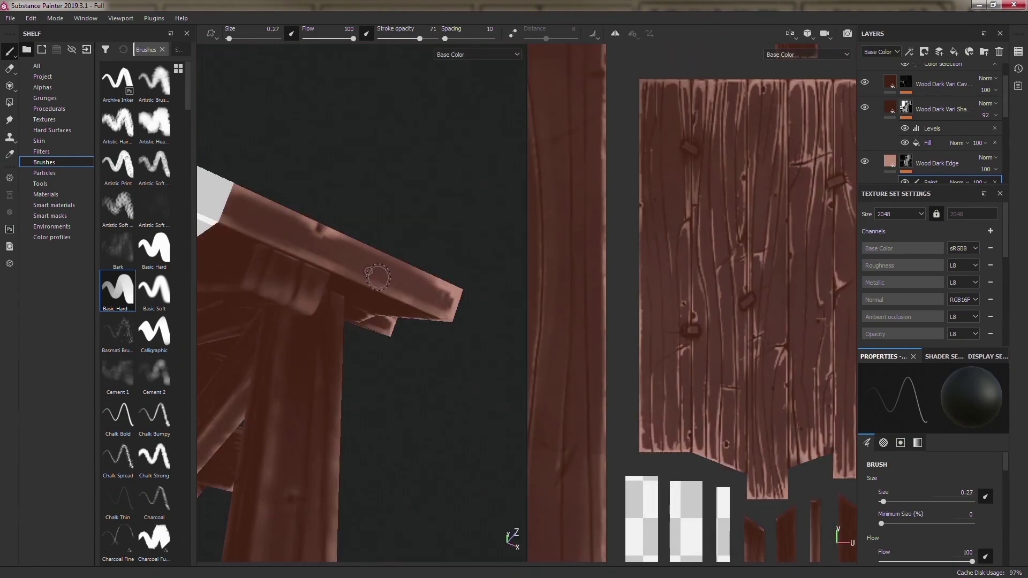
alt+drag(378, 276, 321, 216)
- Paint low-opacity pale highlights on the roof edges with a Brush Paint alpha, then view 3D only
scroll(322, 216, up, 2)
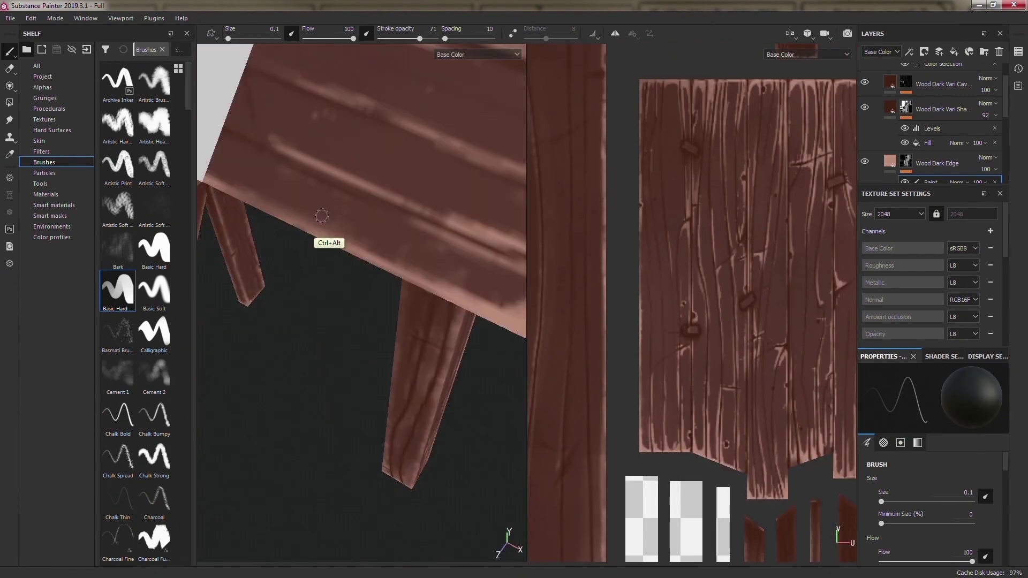
scroll(321, 216, down, 2)
scroll(642, 321, down, 2)
scroll(642, 321, down, 2)
scroll(629, 352, up, 3)
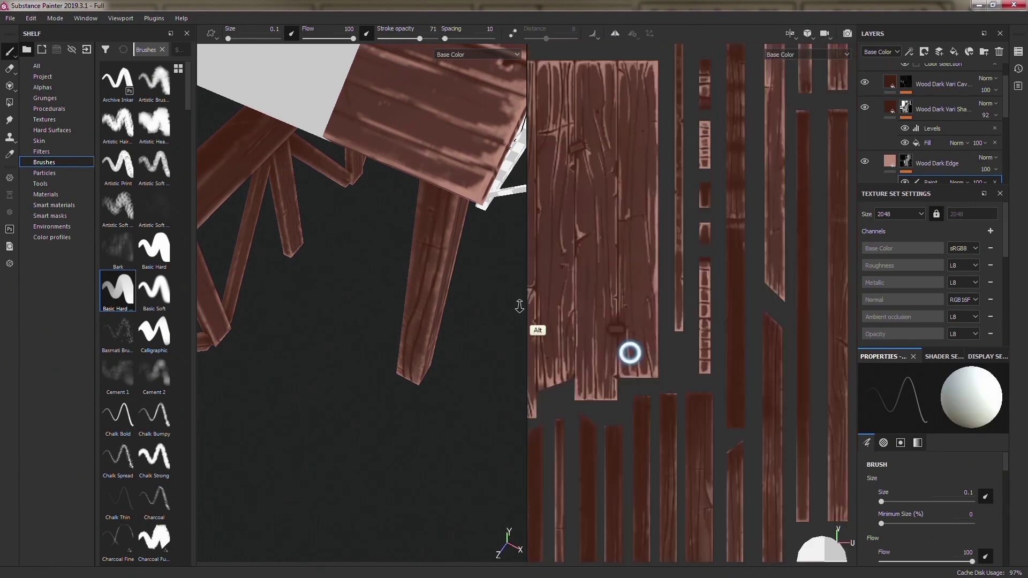
scroll(630, 353, down, 1)
scroll(750, 316, up, 3)
scroll(642, 268, down, 1)
scroll(616, 217, up, 2)
scroll(616, 216, down, 1)
scroll(642, 268, down, 2)
scroll(696, 321, up, 3)
scroll(375, 241, up, 2)
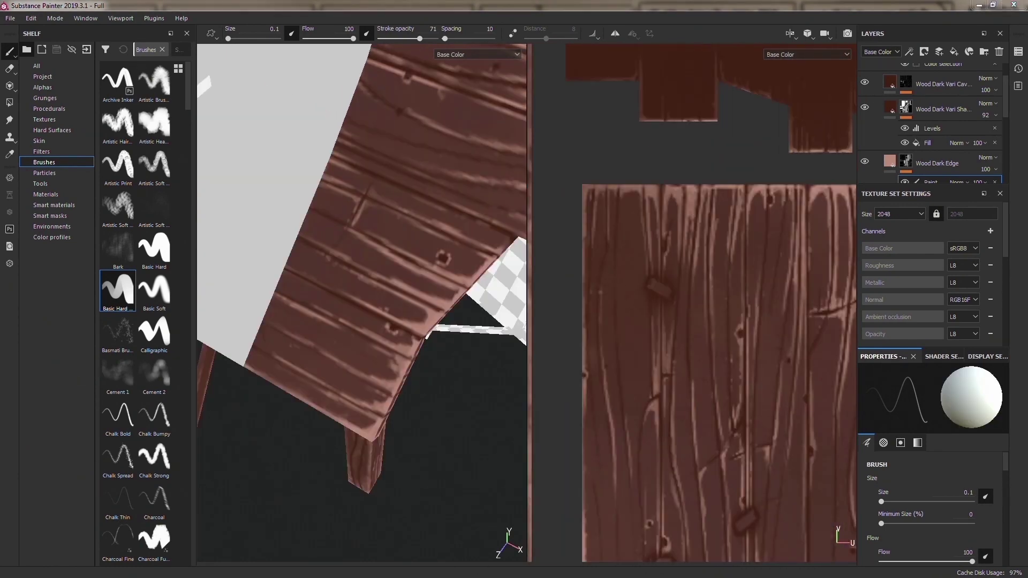
scroll(693, 400, down, 1)
scroll(694, 401, up, 2)
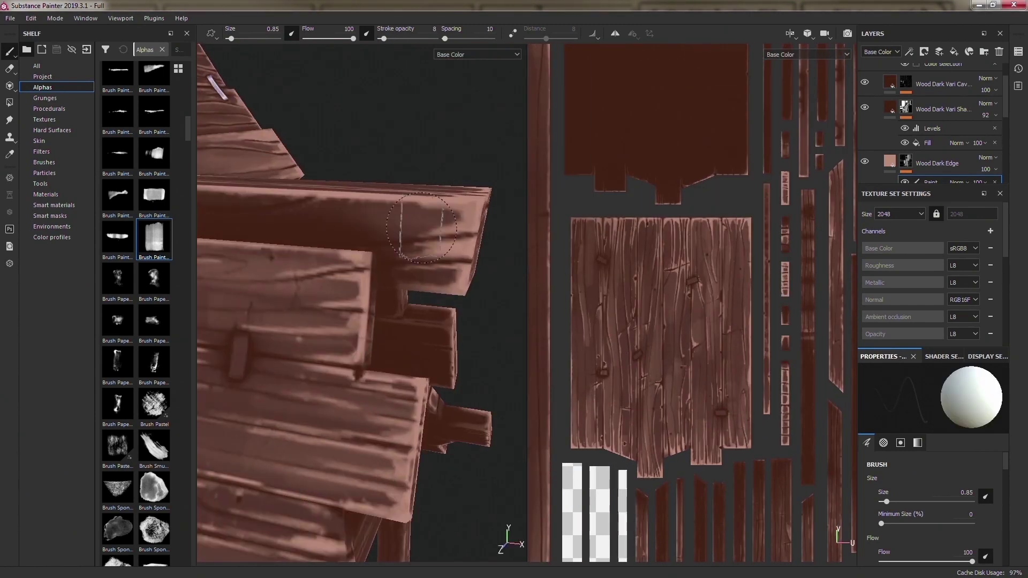
key(F2)
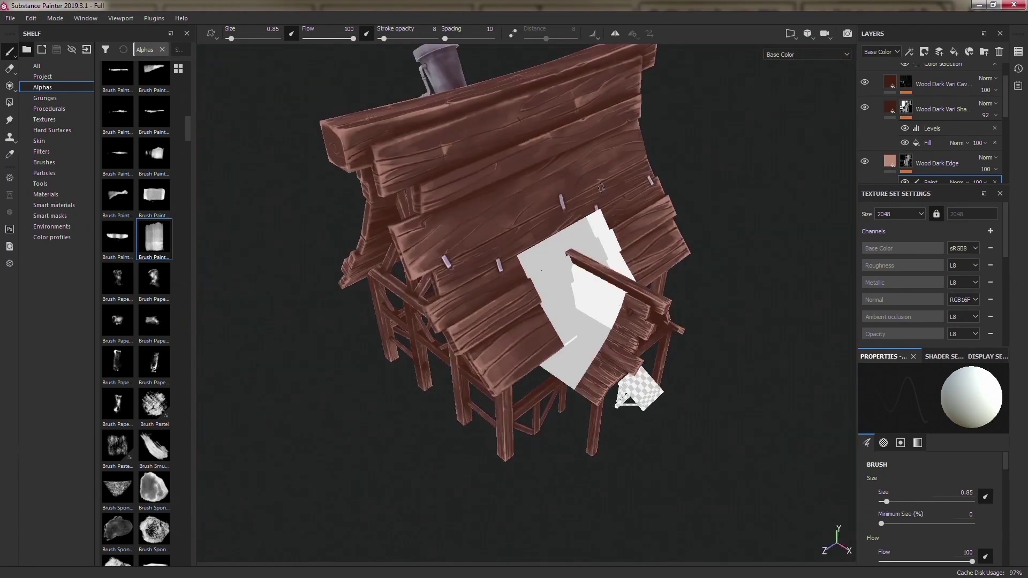
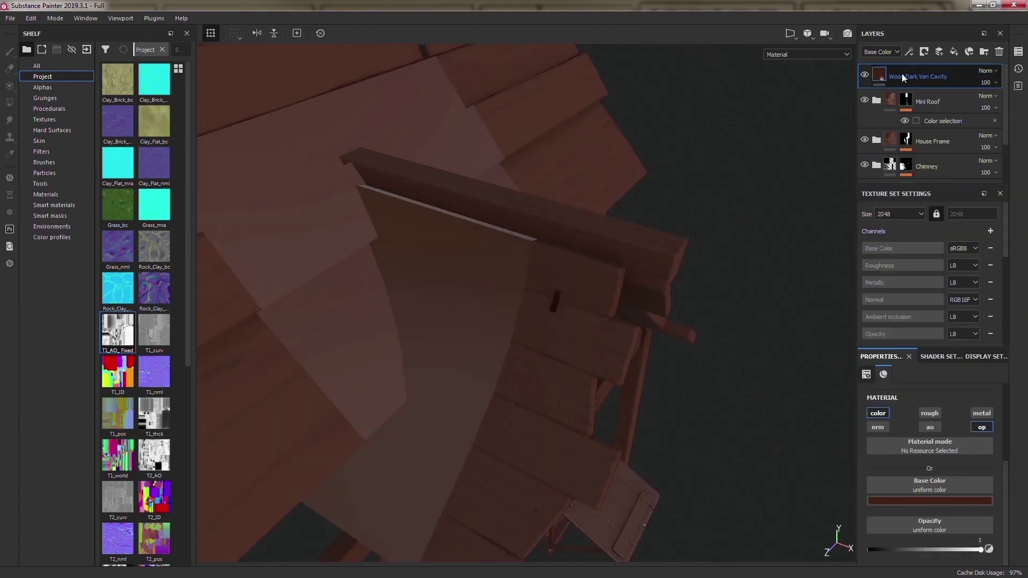
- Add a Color Selection folder for the roof trim and delete its Paint effect
right_click(902, 72)
click(934, 94)
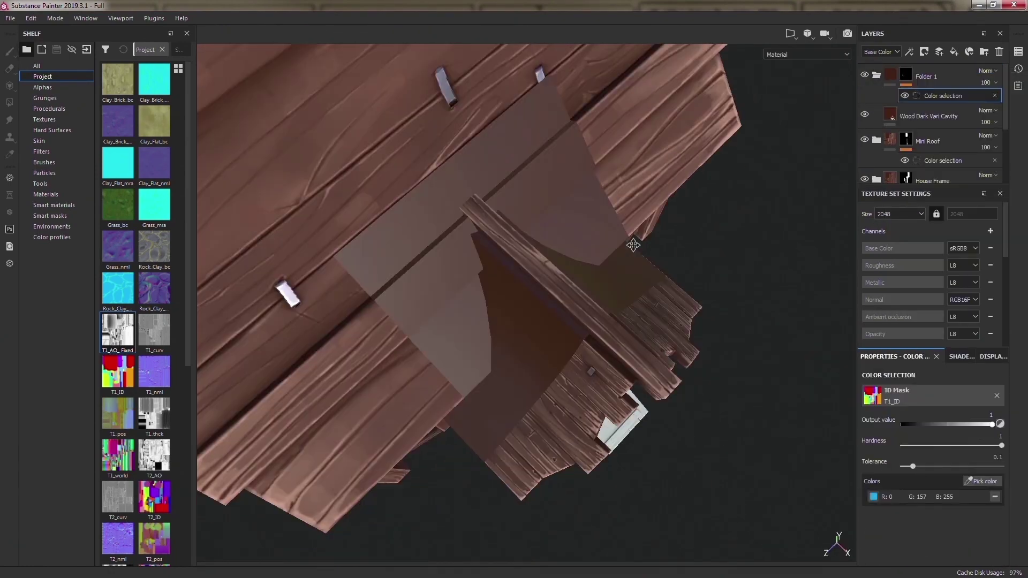
alt+drag(587, 315, 897, 103)
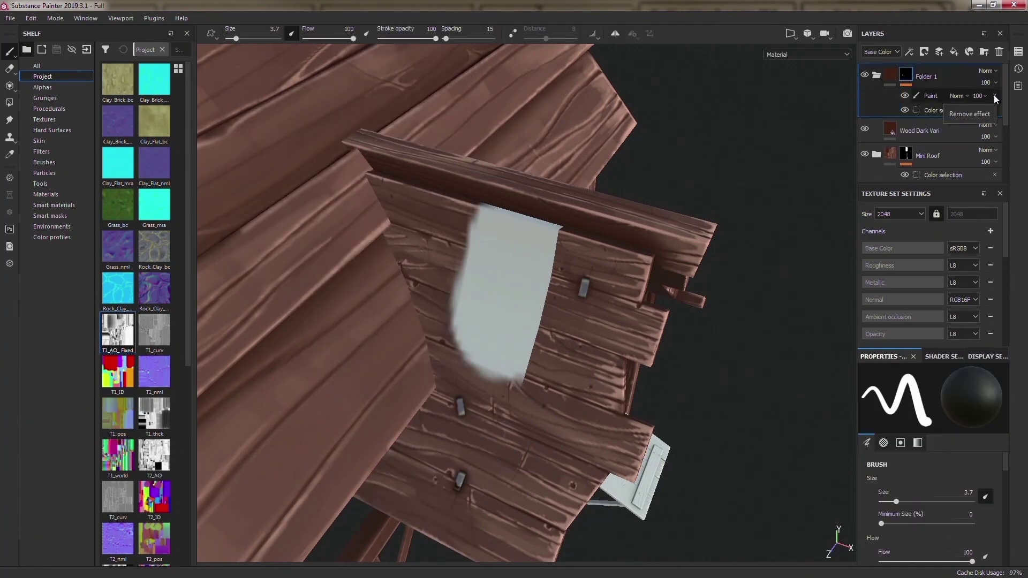
click(995, 99)
- Duplicate the Wood Dark Vari layer with Ctrl+D
click(955, 142)
key(ctrl+d)
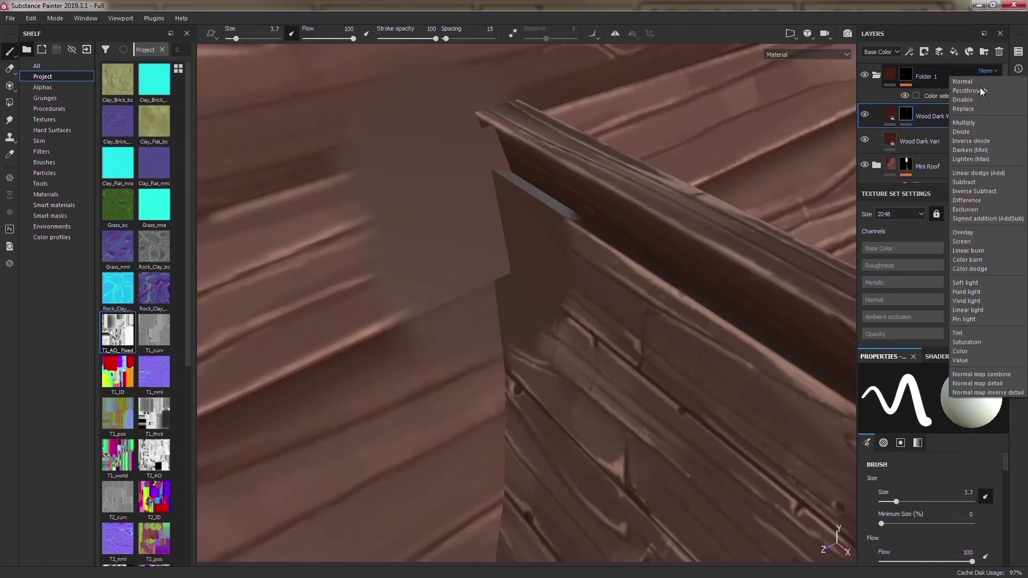
click(866, 145)
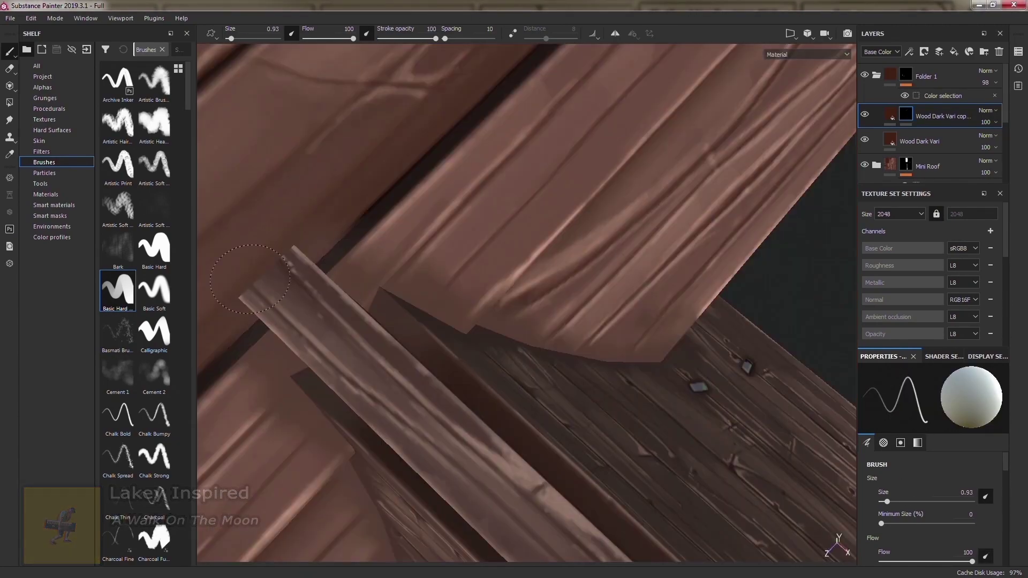
alt+drag(250, 279, 570, 352)
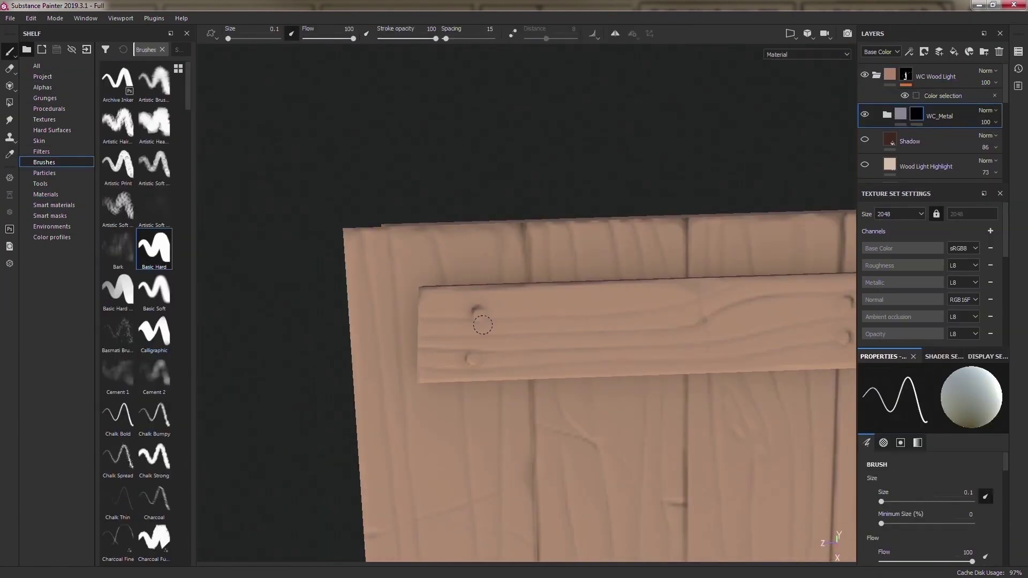
- Check the folder's Color Selection mask against the mesh ID colours of the window frame
ctrl+alt+drag(594, 382, 663, 372)
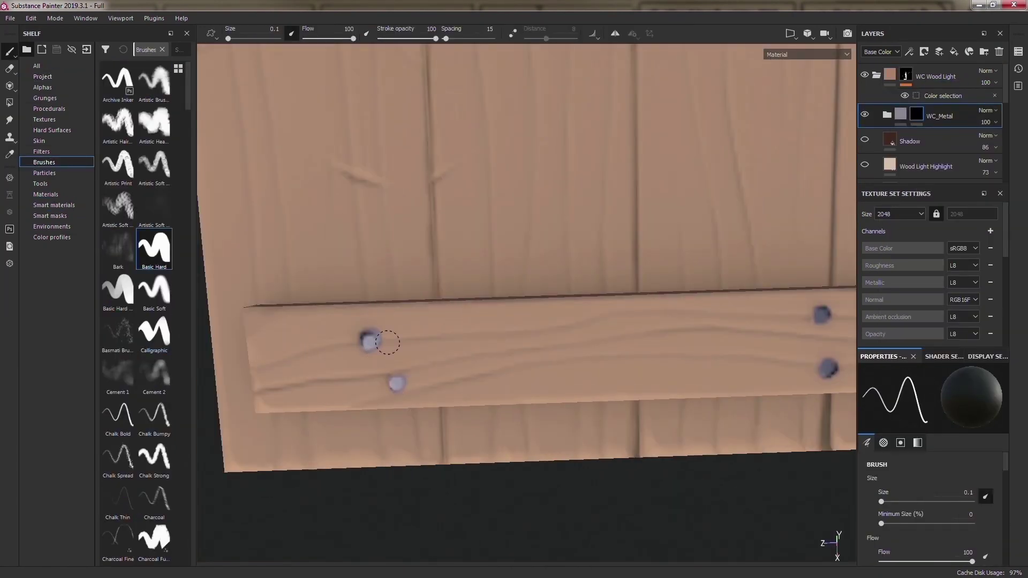
alt+drag(395, 336, 494, 383)
alt+drag(502, 343, 943, 119)
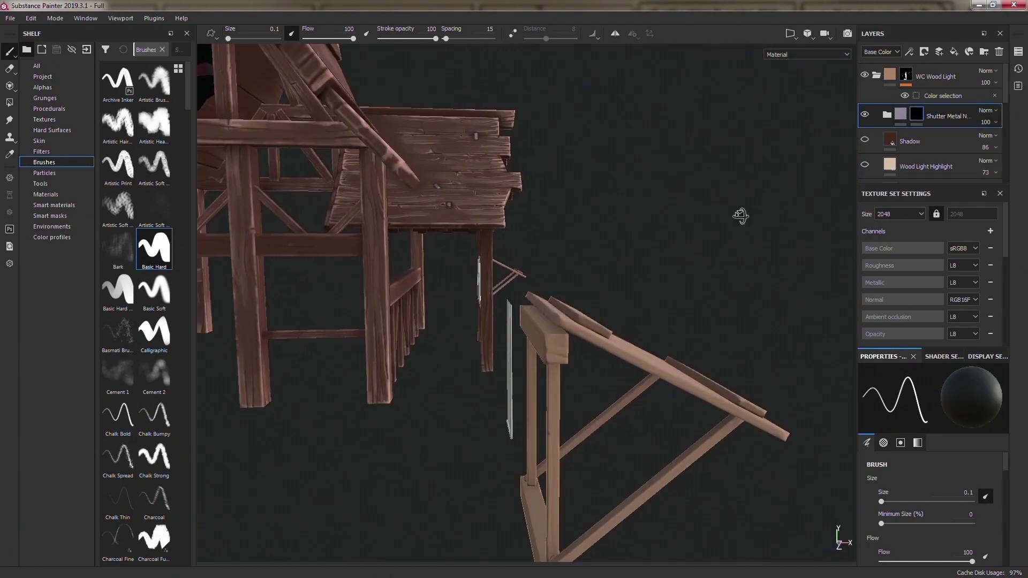
alt+drag(546, 391, 601, 321)
click(943, 96)
key(c)
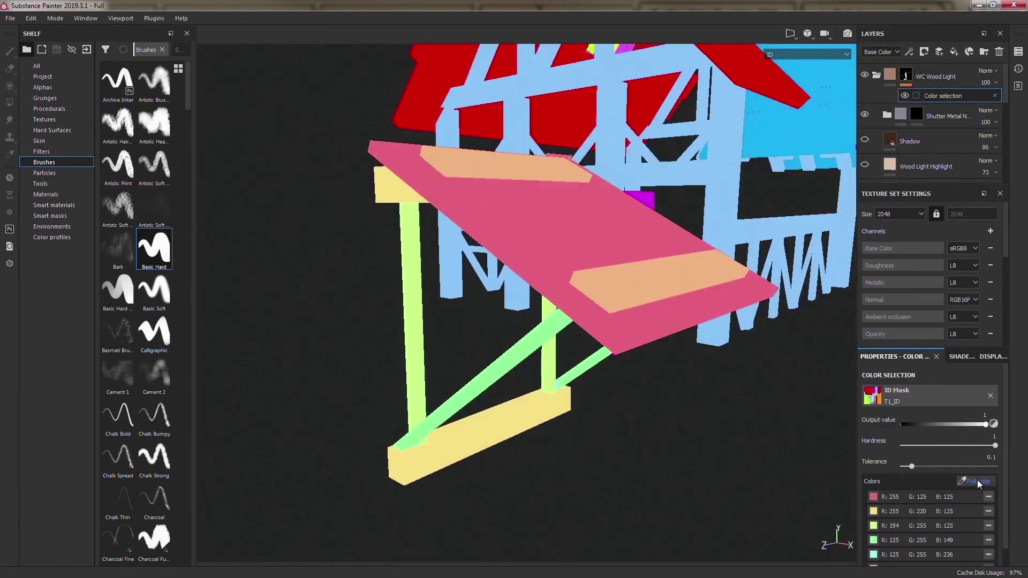
key(m)
- Rename the WC Wood Light layer and apply the WC Wood Dark smart material to the window frame
double_click(968, 75)
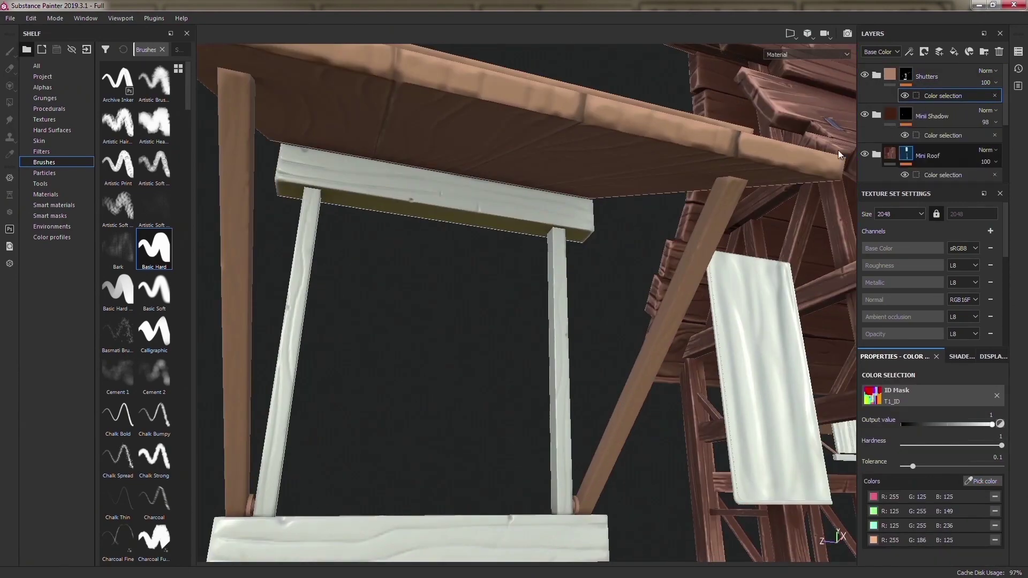
click(73, 207)
alt+drag(479, 210, 477, 199)
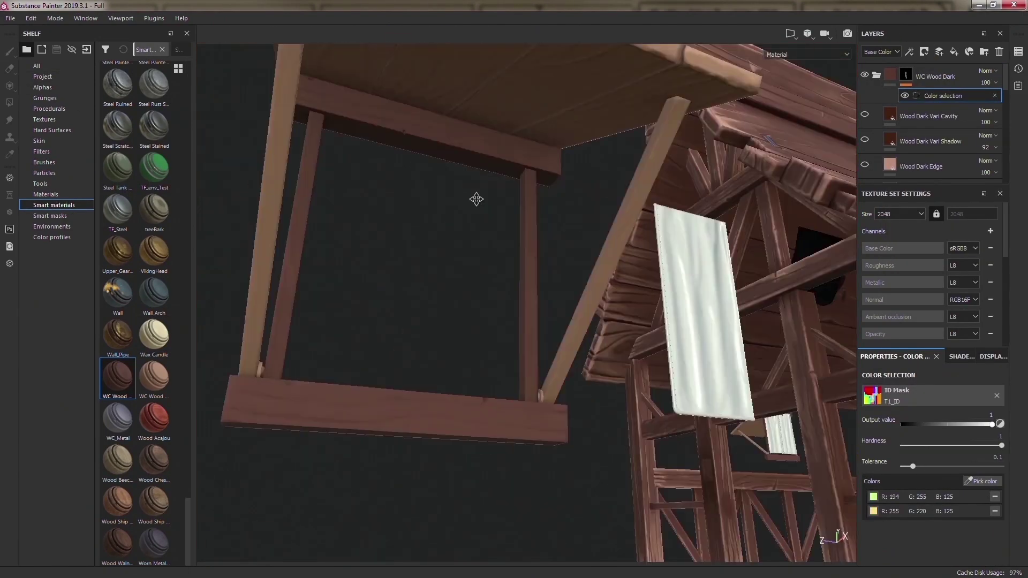
click(952, 75)
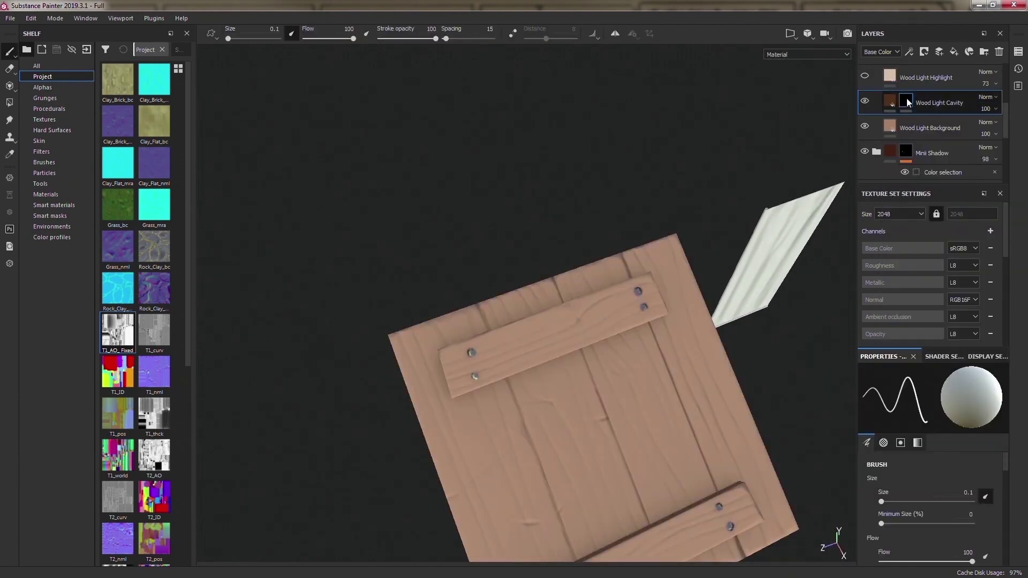
- Add Metal Edge Wear to the Wood Light Highlight mask, with grunge amount 0.17
click(50, 216)
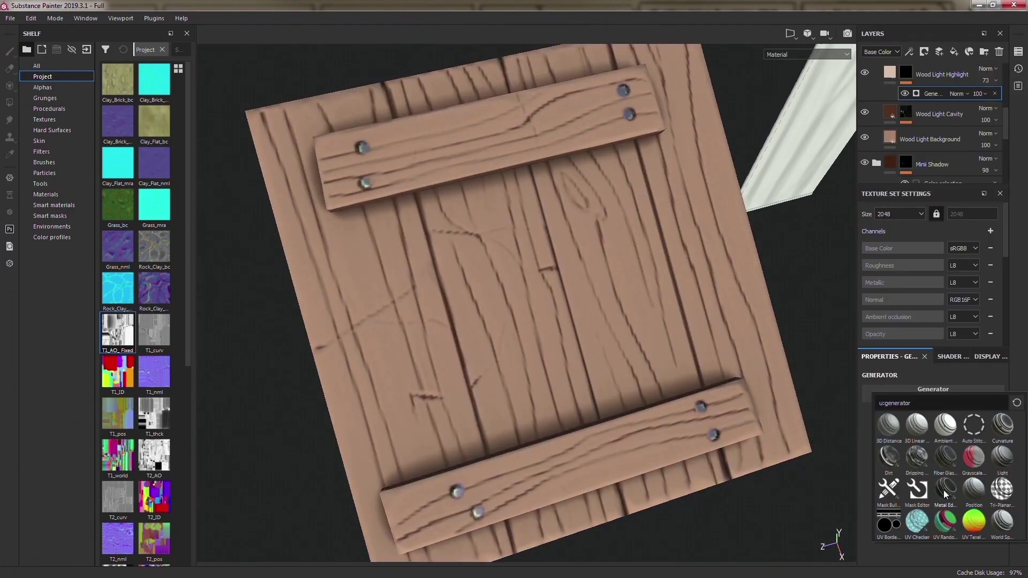
click(945, 489)
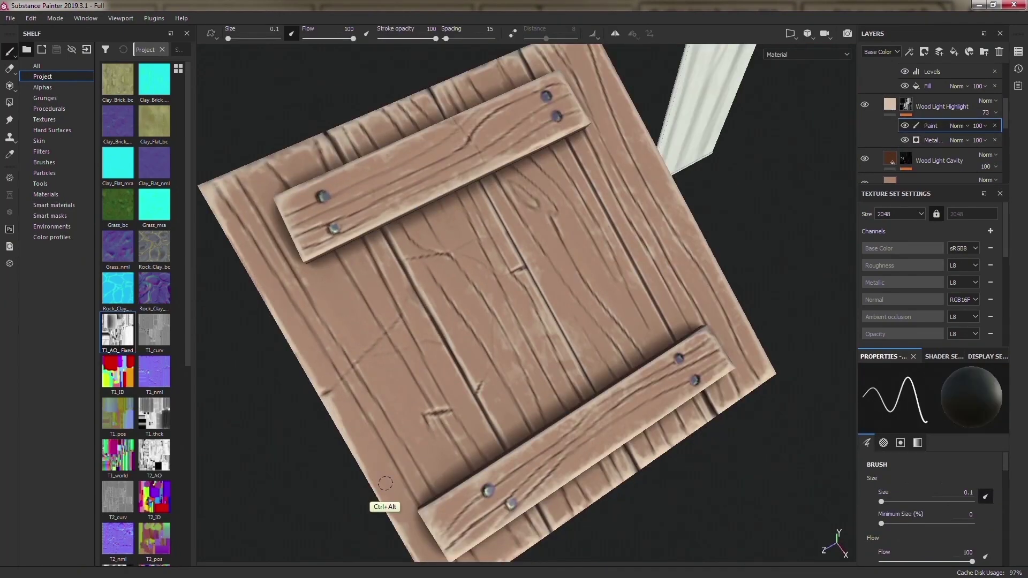
mouse_move(384, 483)
alt+mouse_down()
mouse_move(446, 395)
mouse_move(391, 298)
mouse_move(450, 513)
mouse_move(401, 298)
mouse_move(459, 259)
mouse_move(402, 333)
mouse_move(407, 241)
mouse_move(442, 358)
mouse_move(374, 362)
mouse_move(385, 418)
mouse_move(482, 321)
mouse_move(620, 277)
mouse_move(421, 379)
alt+mouse_up()
scroll(481, 321, up, 3)
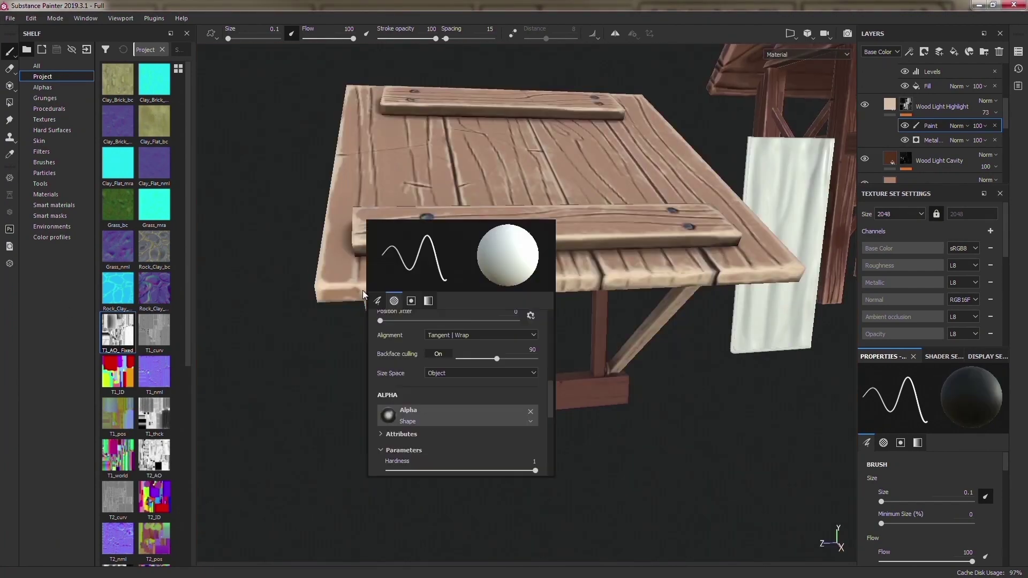
- In the 2D view, paint light streaks on the plank UVs with a painterly brush alpha
key(F3)
key(c)
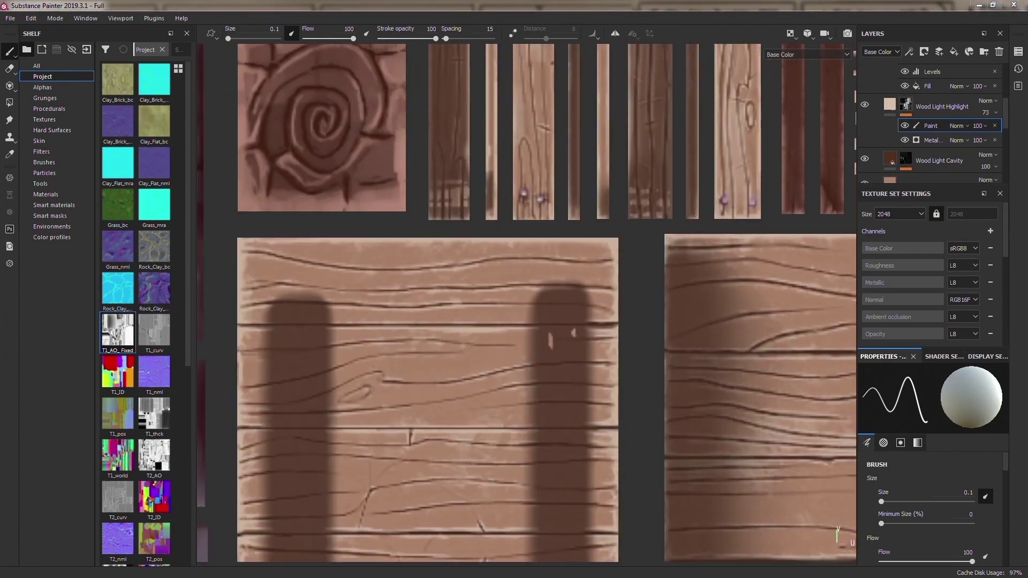
scroll(329, 370, up, 2)
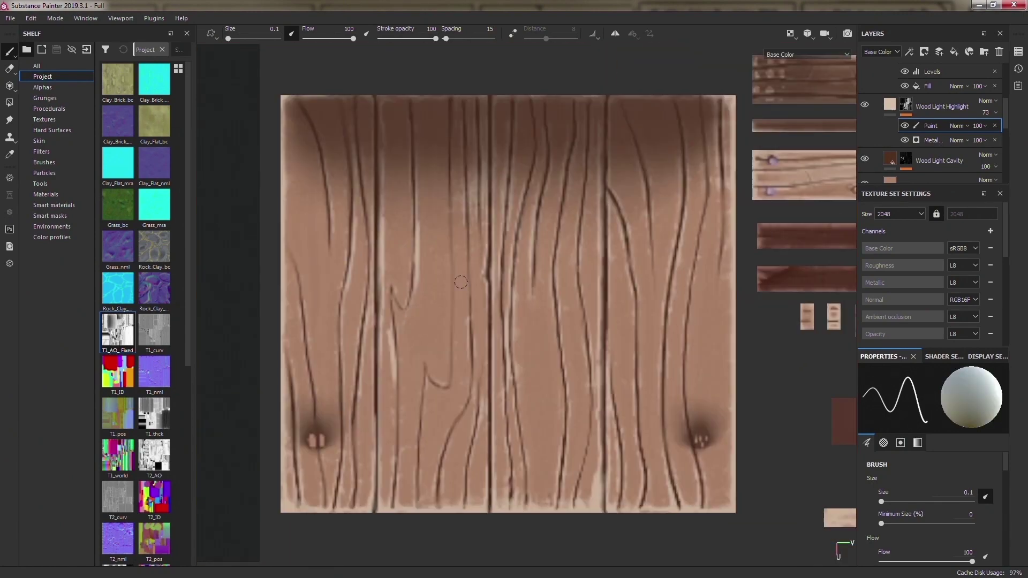
mouse_move(458, 469)
alt+right_down()
mouse_move(518, 550)
mouse_move(540, 201)
mouse_move(624, 147)
alt+right_up()
alt+right_drag(589, 268, 589, 160)
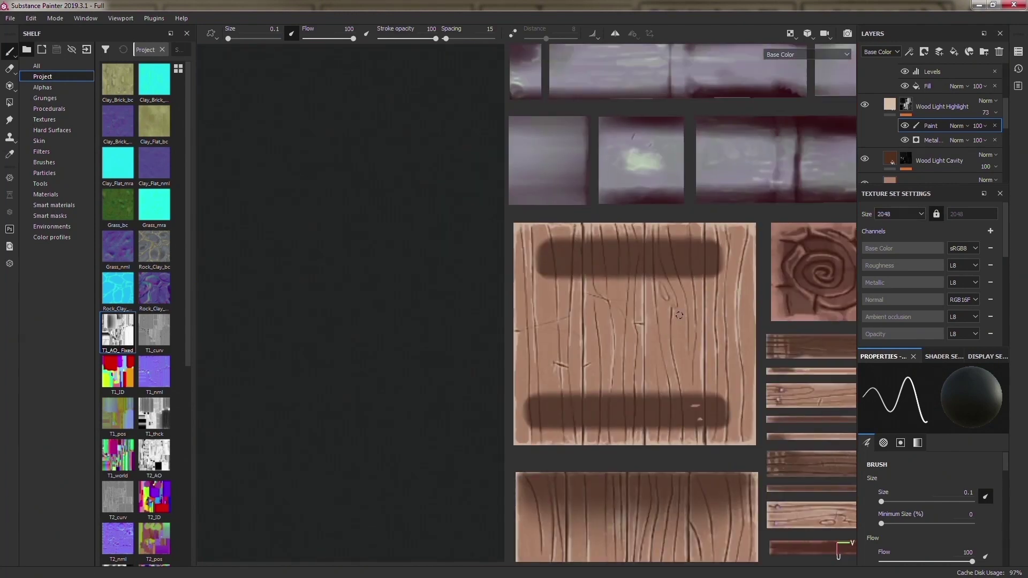
click(44, 161)
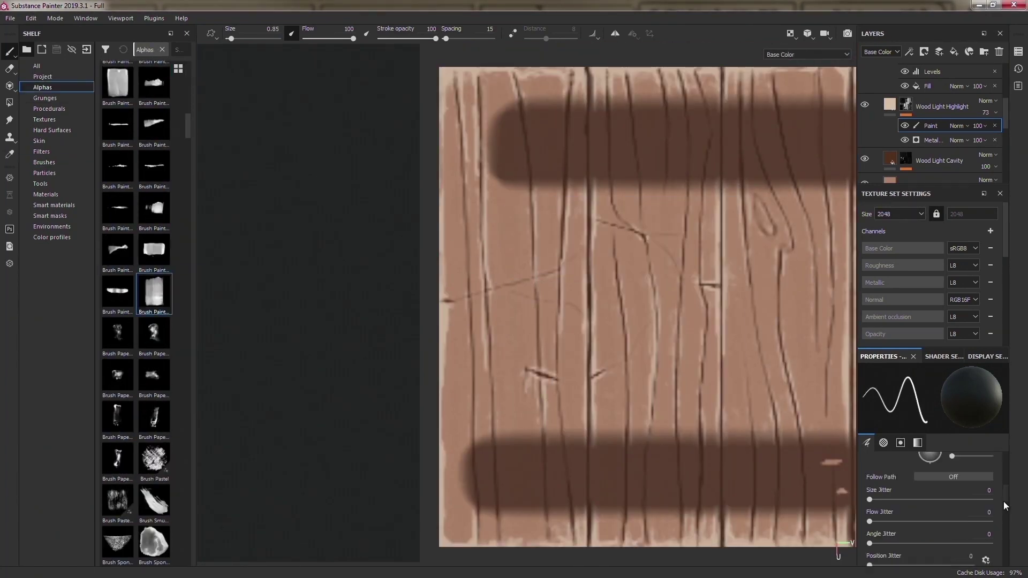
middle_drag(464, 220, 487, 350)
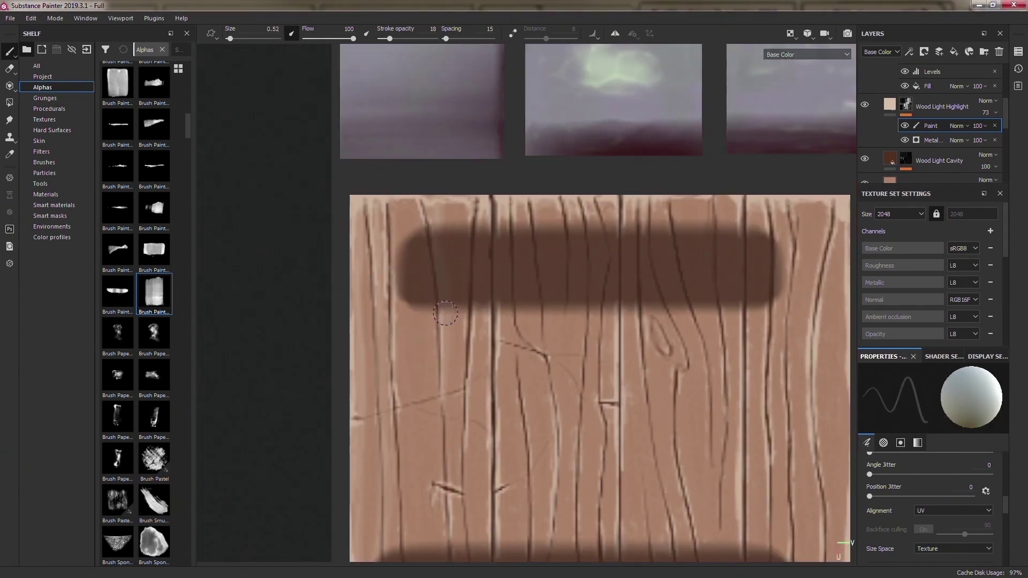
- Back in the 3D view, paint more light streaks along the door planks
key(F2)
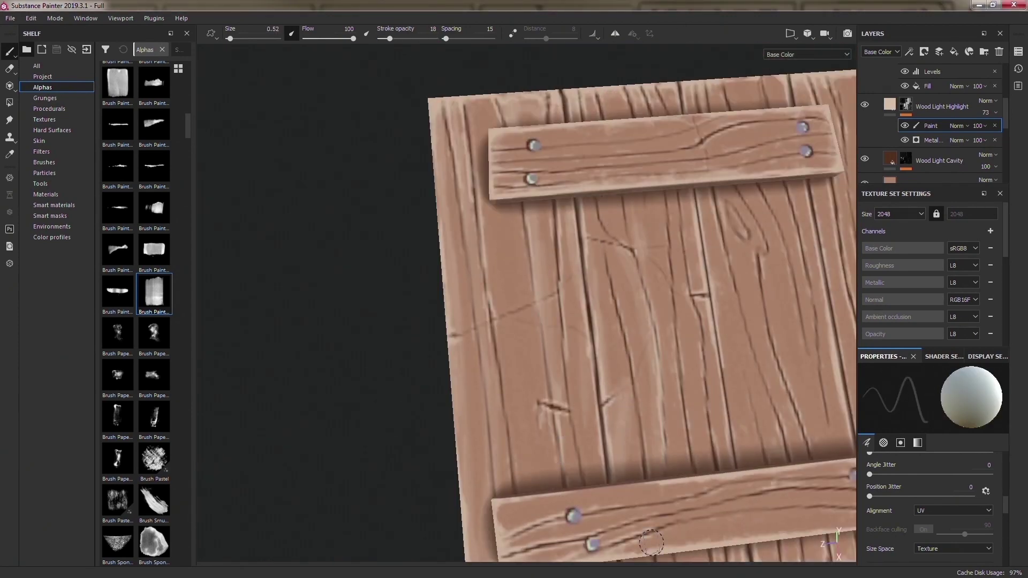
key(f)
alt+drag(651, 543, 380, 349)
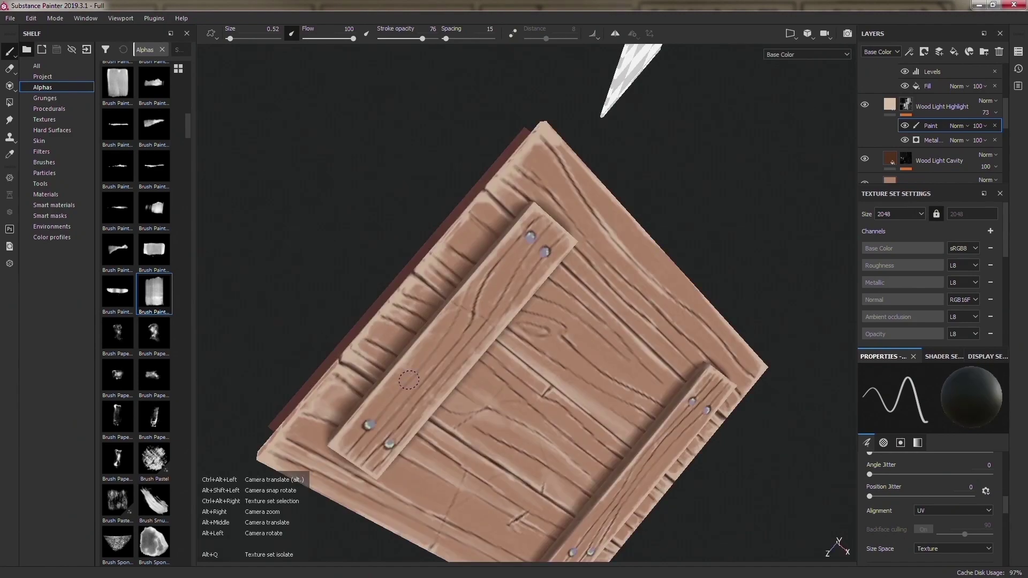
alt+drag(408, 380, 480, 218)
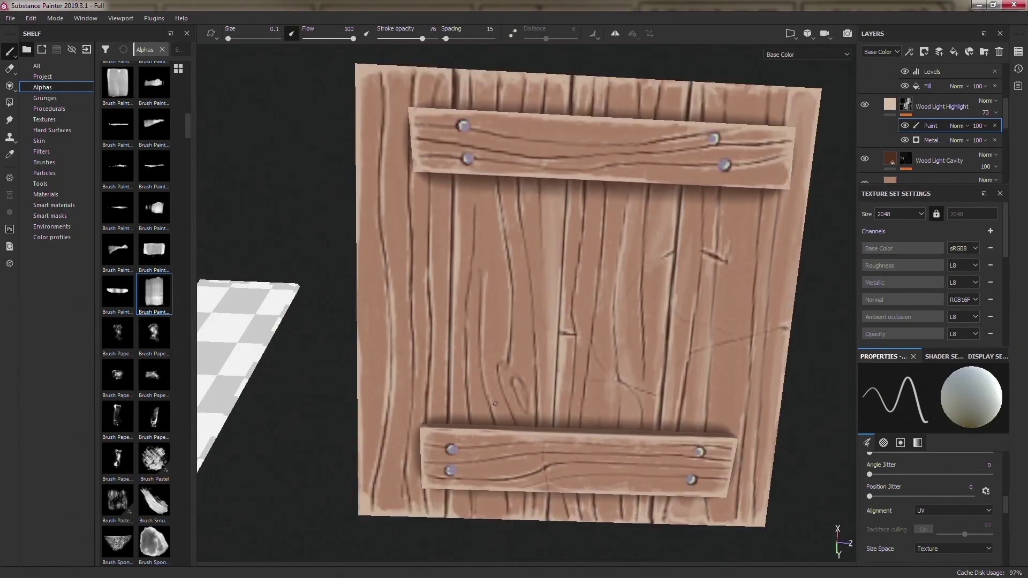
mouse_move(385, 483)
alt+mouse_down()
mouse_move(379, 324)
mouse_move(639, 210)
alt+mouse_up()
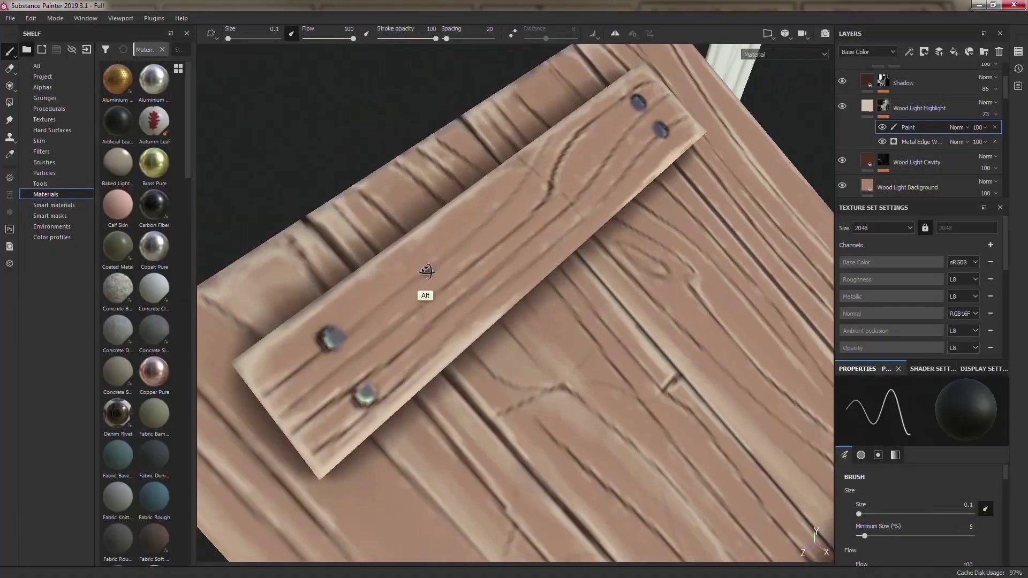
mouse_move(424, 291)
alt+mouse_down()
mouse_move(669, 312)
mouse_move(557, 225)
mouse_move(489, 348)
alt+mouse_up()
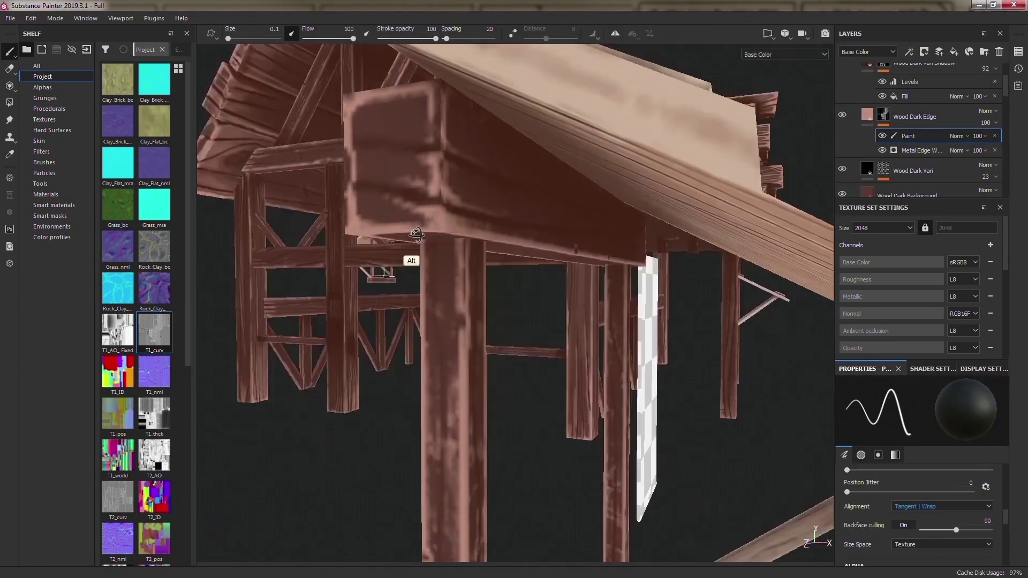
- Brush light worn highlights along the beam ends and frame posts
alt+drag(416, 234, 578, 249)
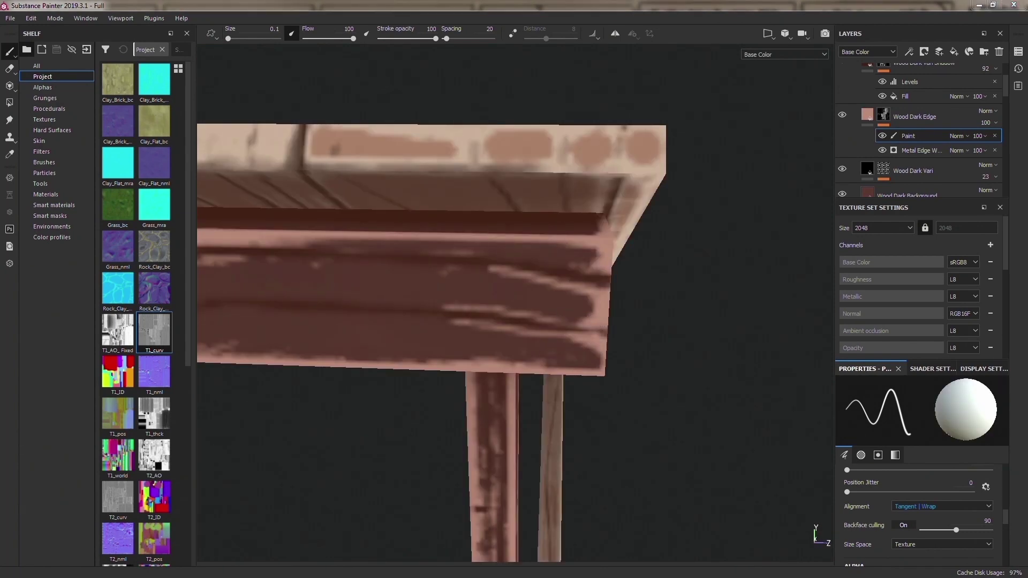
alt+drag(367, 384, 406, 375)
mouse_move(482, 305)
alt+mouse_down()
mouse_move(529, 309)
mouse_move(351, 401)
mouse_move(310, 376)
mouse_move(488, 363)
mouse_move(394, 426)
mouse_move(380, 351)
alt+mouse_up()
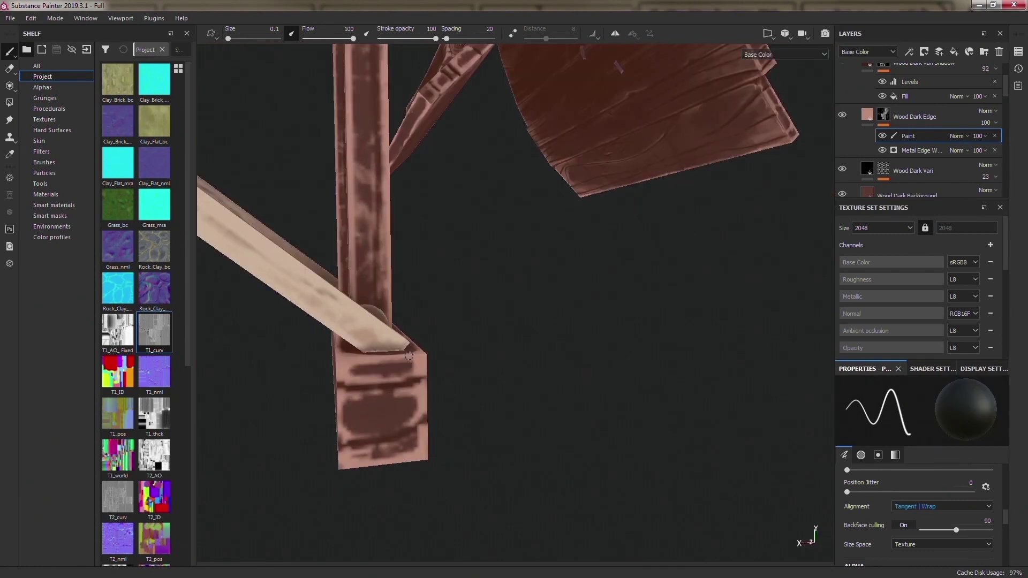
mouse_move(421, 427)
alt+mouse_down()
mouse_move(657, 527)
mouse_move(522, 433)
alt+mouse_up()
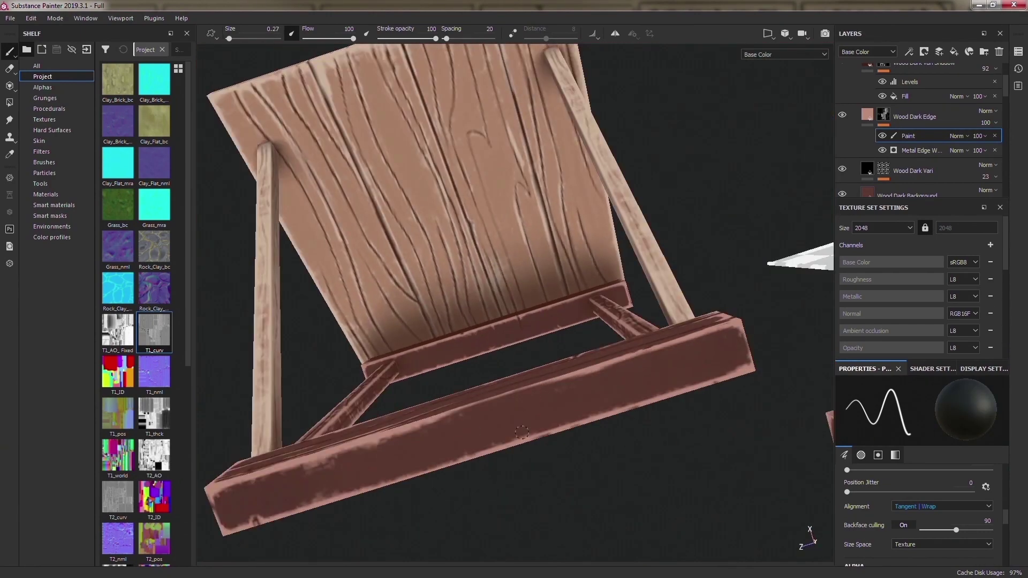
mouse_move(652, 354)
ctrl+alt+mouse_down()
mouse_move(364, 261)
mouse_move(546, 329)
mouse_move(614, 400)
mouse_move(600, 380)
ctrl+alt+mouse_up()
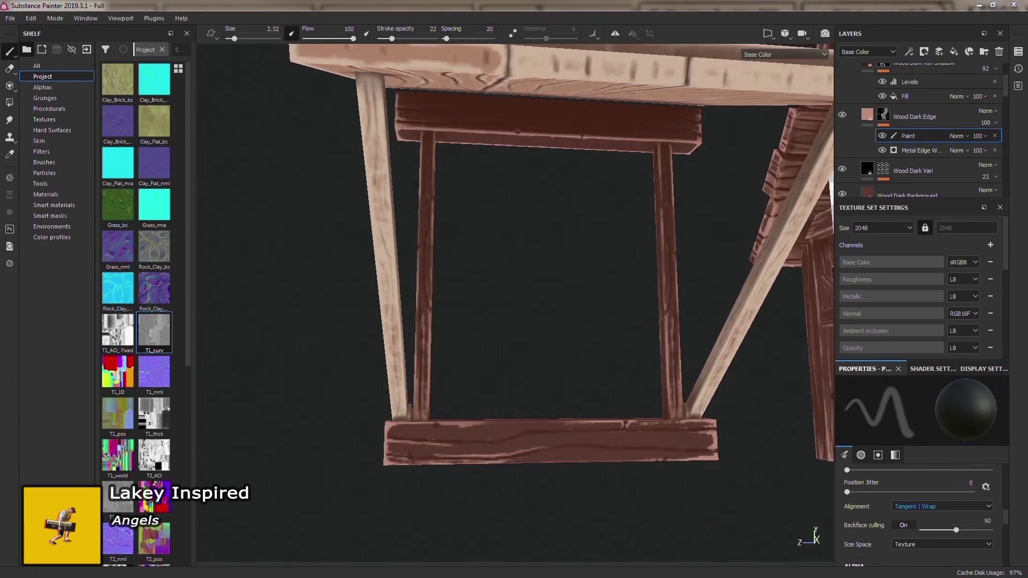
mouse_move(550, 359)
alt+mouse_down()
mouse_move(567, 342)
mouse_move(482, 321)
mouse_move(530, 406)
alt+mouse_up()
- Pick a brush alpha and highlight the edges of the table leg and its base
click(43, 87)
scroll(139, 214, down, 5)
mouse_move(415, 422)
alt+mouse_down()
mouse_move(592, 488)
mouse_move(589, 391)
mouse_move(560, 385)
mouse_move(428, 215)
alt+mouse_up()
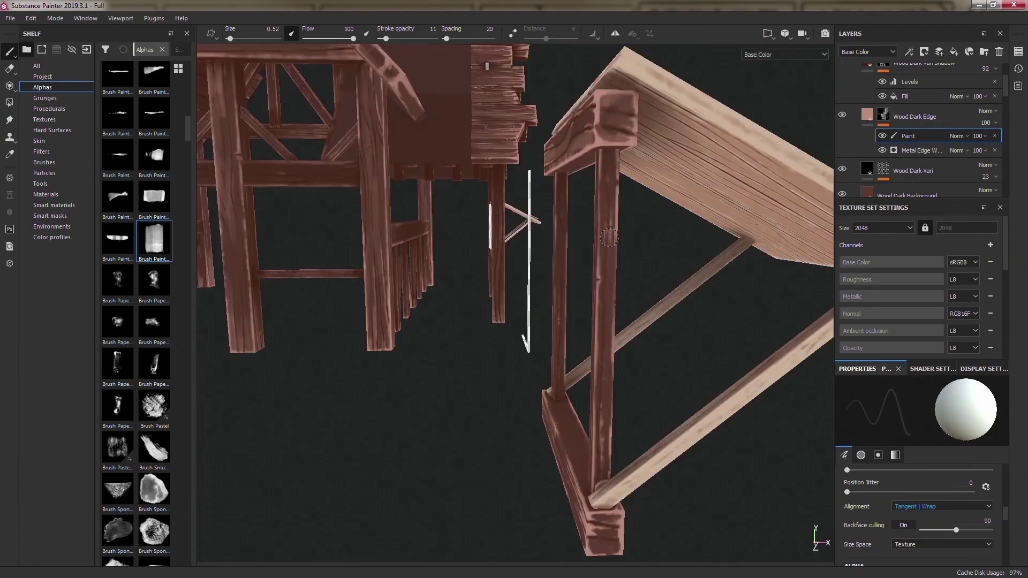
ctrl+right_drag(428, 215, 425, 207)
mouse_move(425, 207)
alt+mouse_down()
mouse_move(459, 323)
mouse_move(236, 202)
mouse_move(321, 460)
alt+mouse_up()
ctrl+right_drag(322, 460, 336, 467)
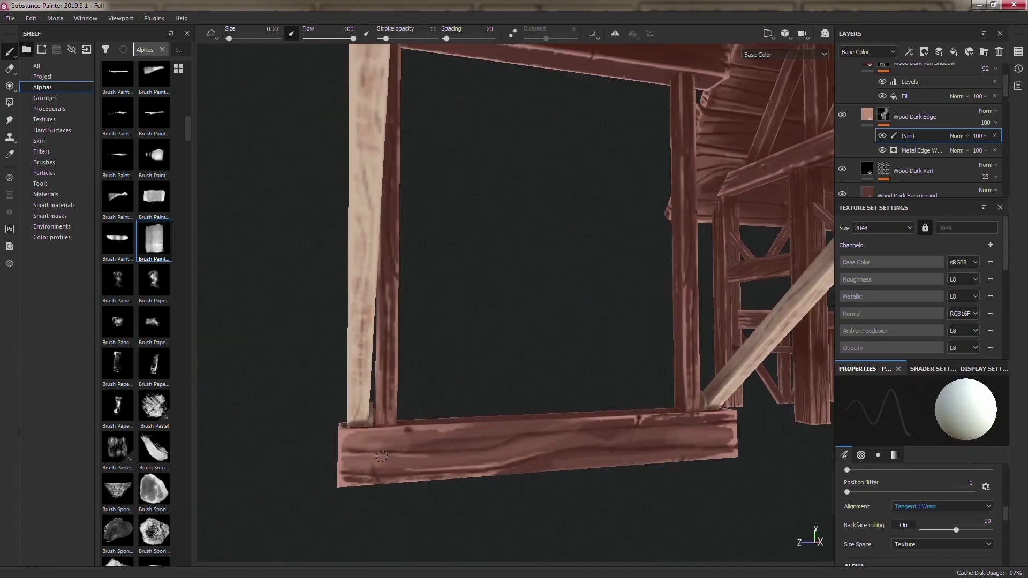
- Paint edge highlights on the frame corners and the tabletop's underside
mouse_move(604, 444)
alt+mouse_down()
mouse_move(341, 325)
mouse_move(1009, 111)
alt+mouse_up()
mouse_move(370, 384)
alt+mouse_down()
mouse_move(536, 336)
mouse_move(367, 395)
mouse_move(688, 75)
alt+mouse_up()
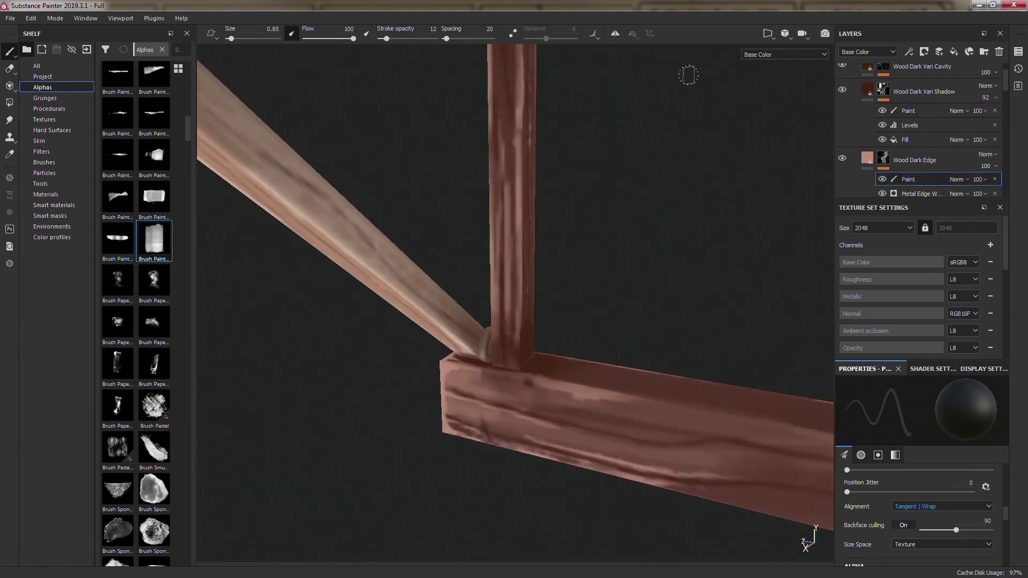
alt+drag(512, 348, 557, 327)
right_click(691, 214)
scroll(770, 287, down, 4)
mouse_move(771, 333)
alt+mouse_down()
mouse_move(482, 342)
mouse_move(455, 375)
mouse_move(443, 429)
mouse_move(467, 347)
mouse_move(432, 358)
mouse_move(513, 158)
mouse_move(471, 300)
mouse_move(353, 235)
mouse_move(385, 257)
alt+mouse_up()
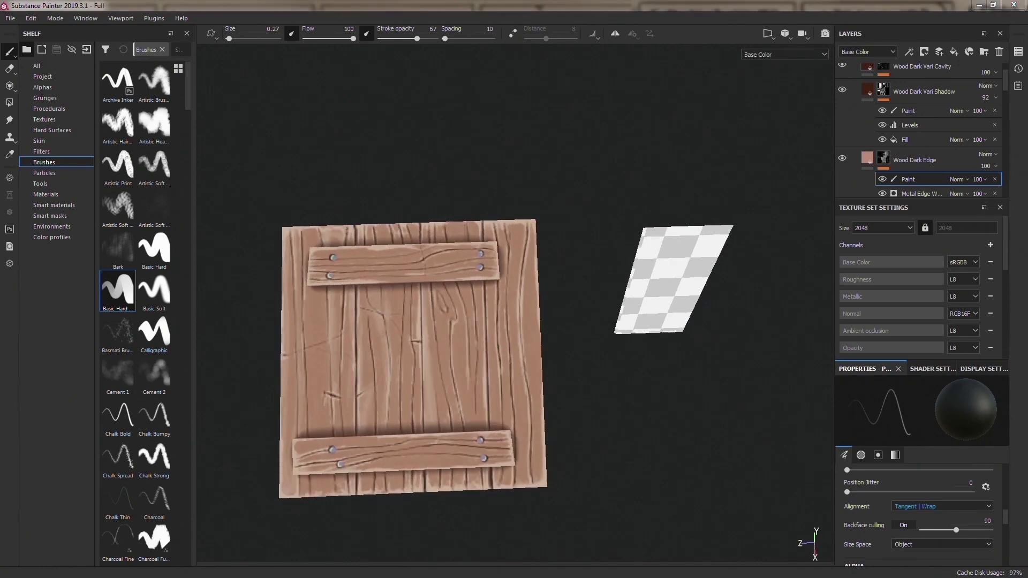
- Set the curtain fill layer's base colour to pink in the 2D view
key(F3)
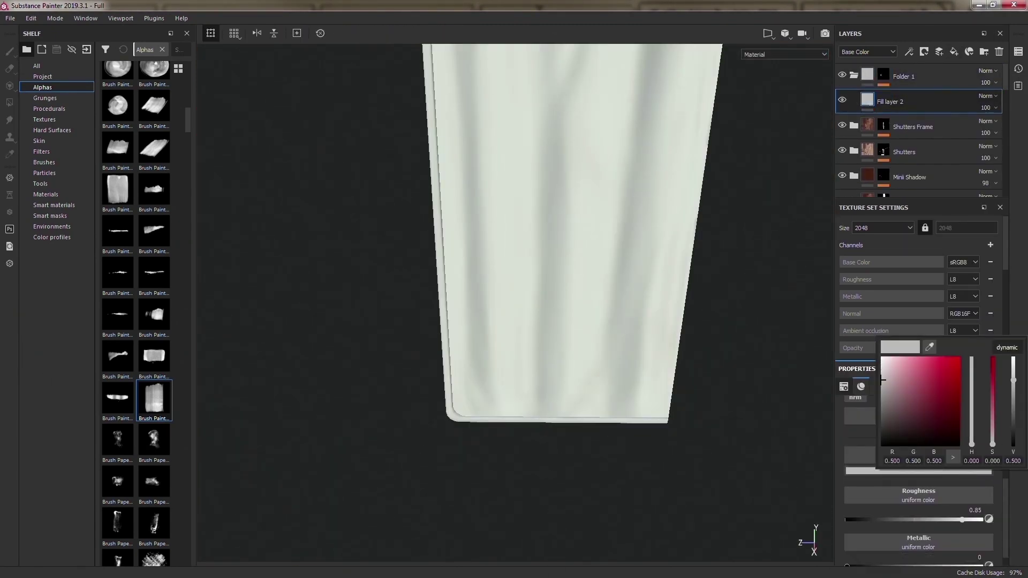
click(917, 471)
drag(970, 406, 971, 429)
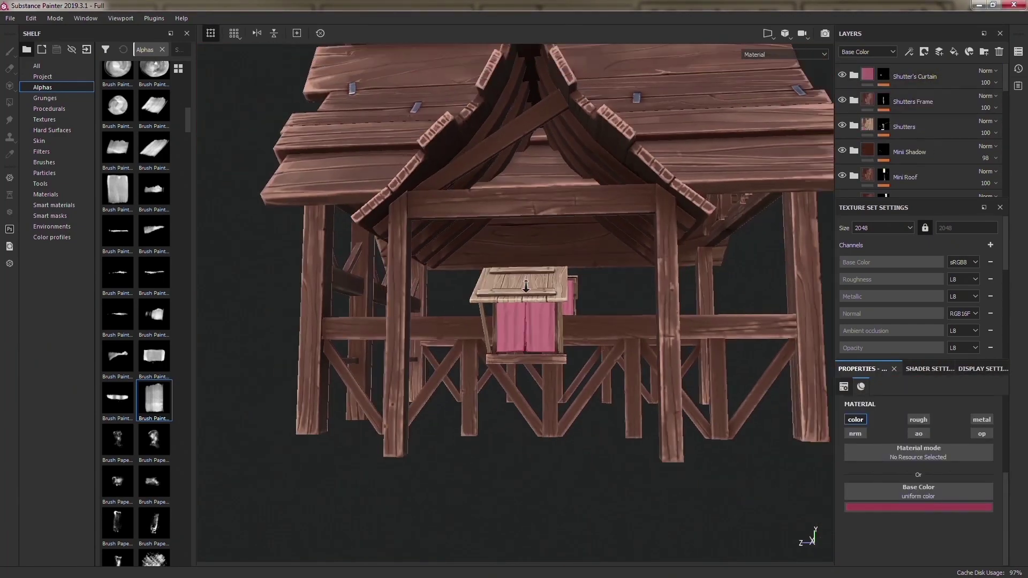
alt+right_drag(525, 286, 541, 325)
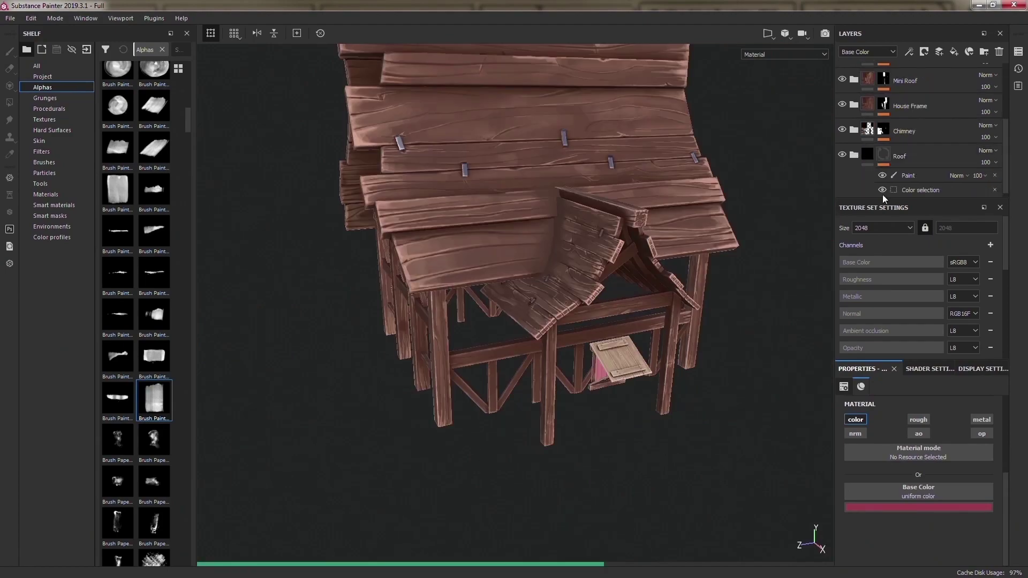
- Switch to the T2_M texture set holding the sign props, using polygon fill mode
alt+drag(541, 326, 514, 332)
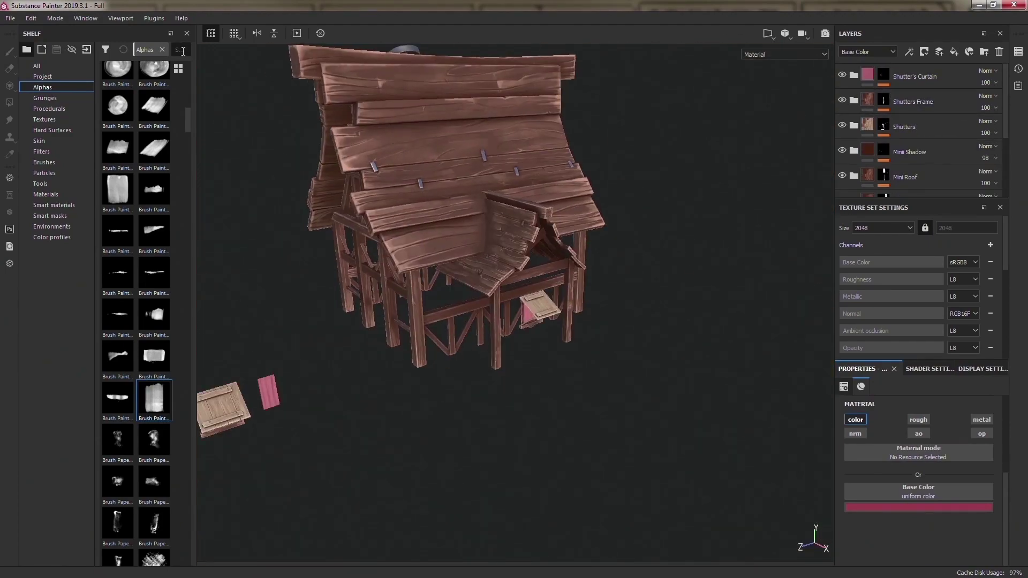
click(49, 108)
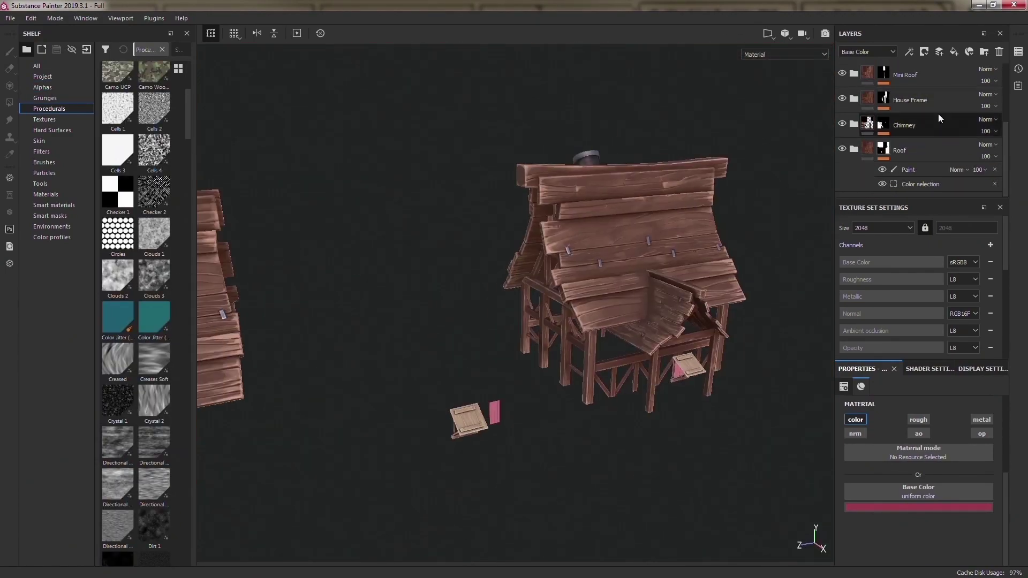
click(1018, 52)
click(835, 98)
alt+middle_drag(656, 226, 589, 273)
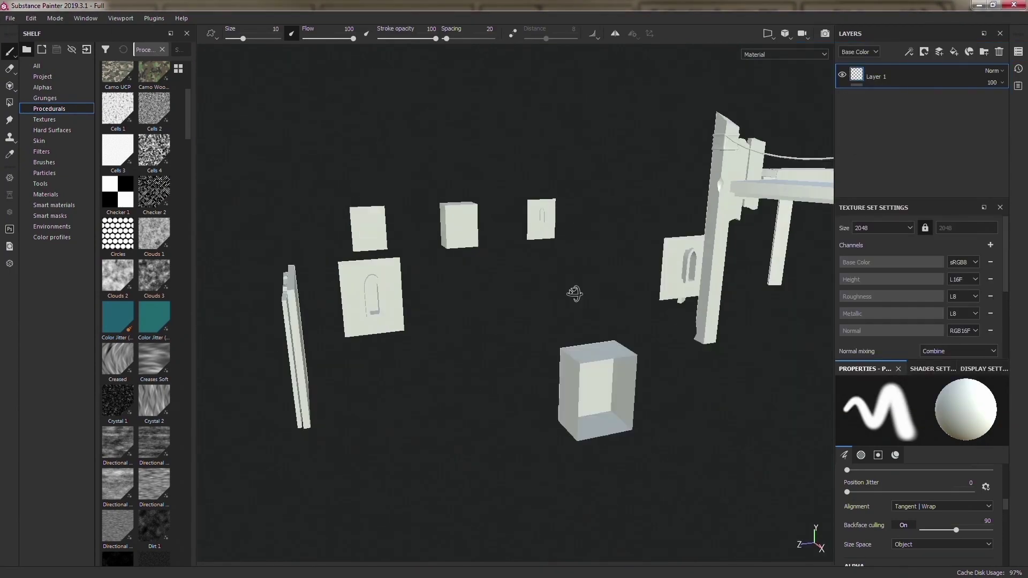
key(4)
click(1018, 51)
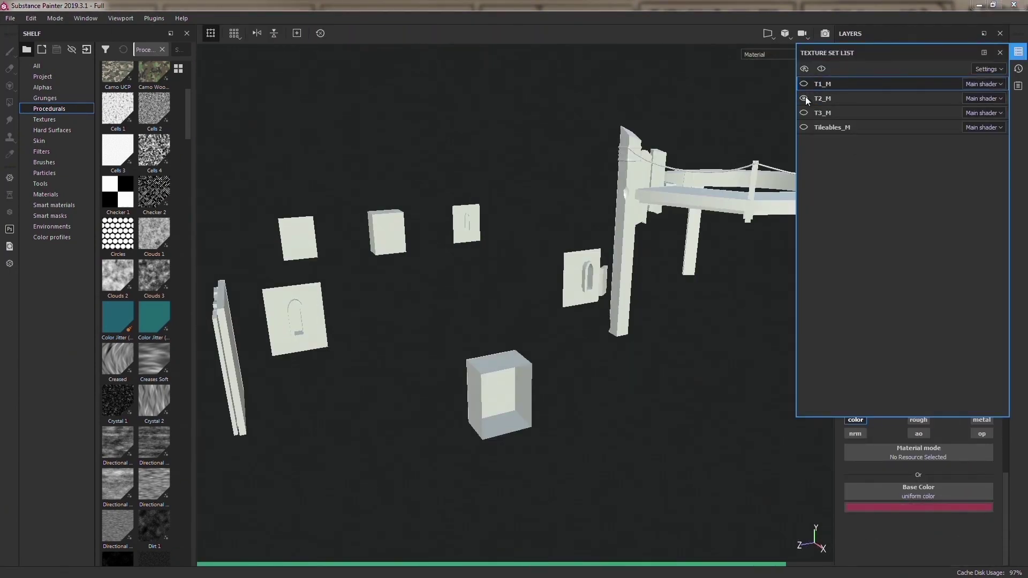
click(807, 96)
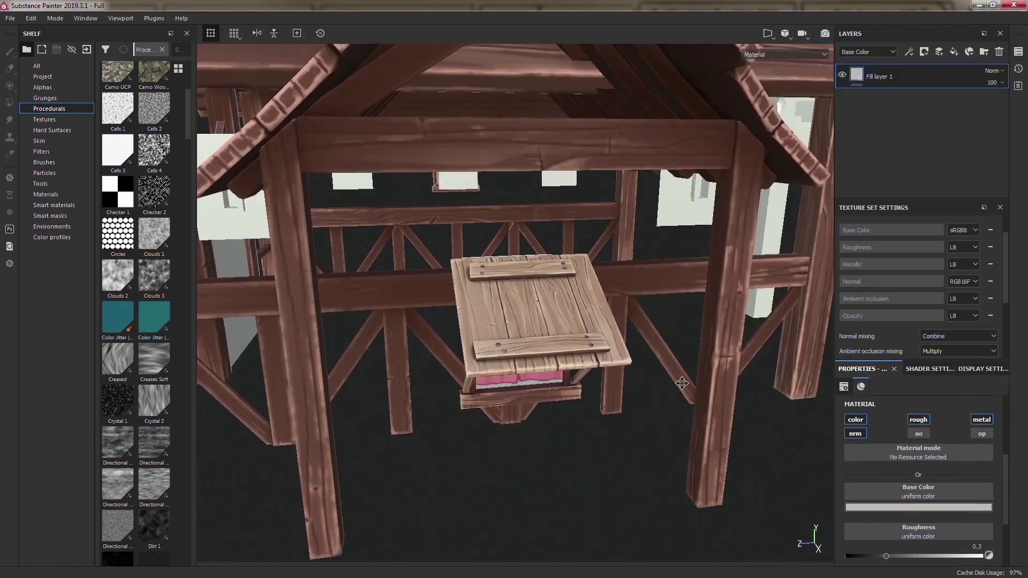
alt+drag(407, 300, 289, 320)
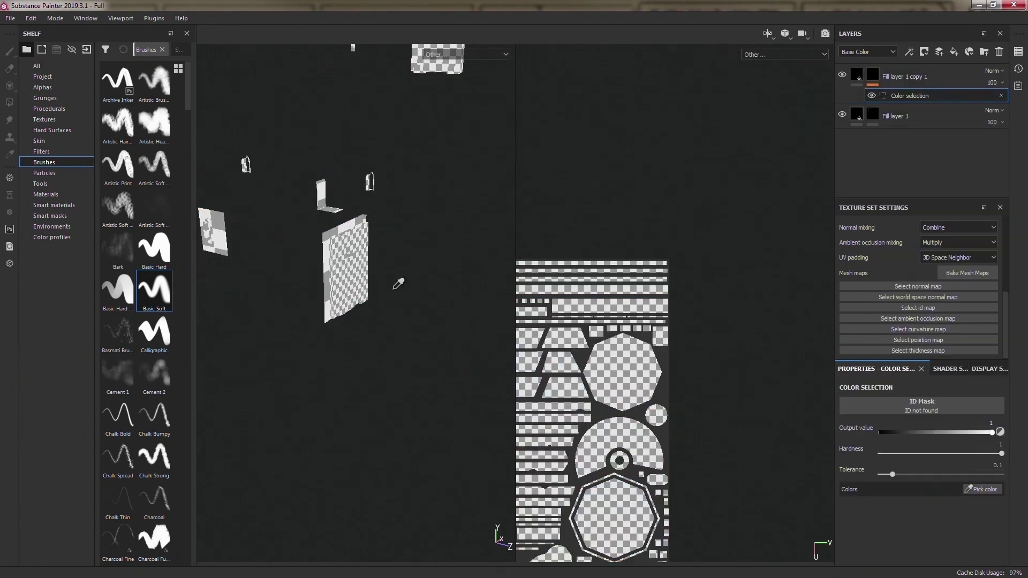
- Assign the T2_pos baked map to a mesh map slot in Texture Set Settings
drag(881, 342, 883, 343)
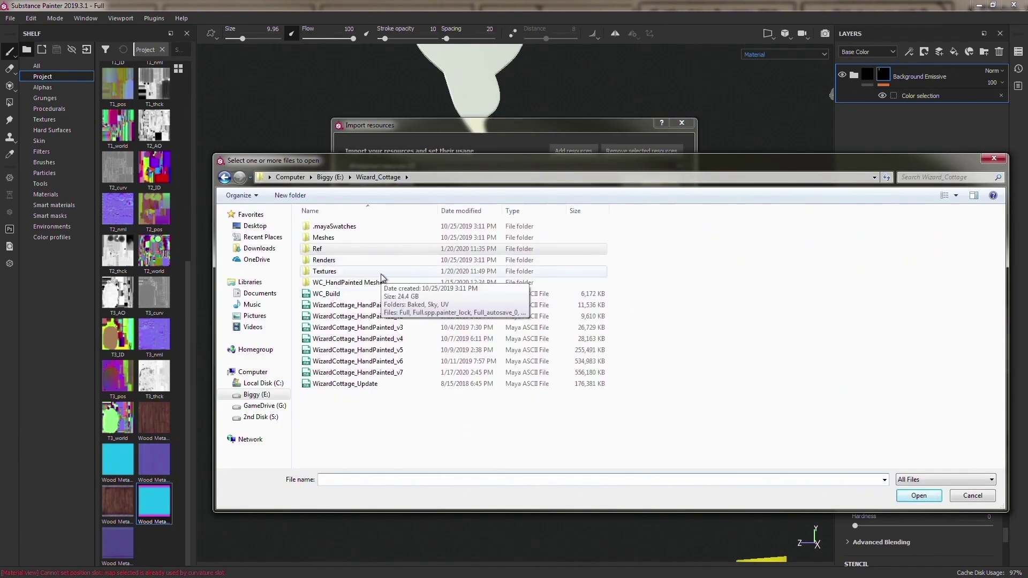
- Apply the WC wood materials to the sign and rename the folder to Sign Wood
drag(374, 358, 323, 318)
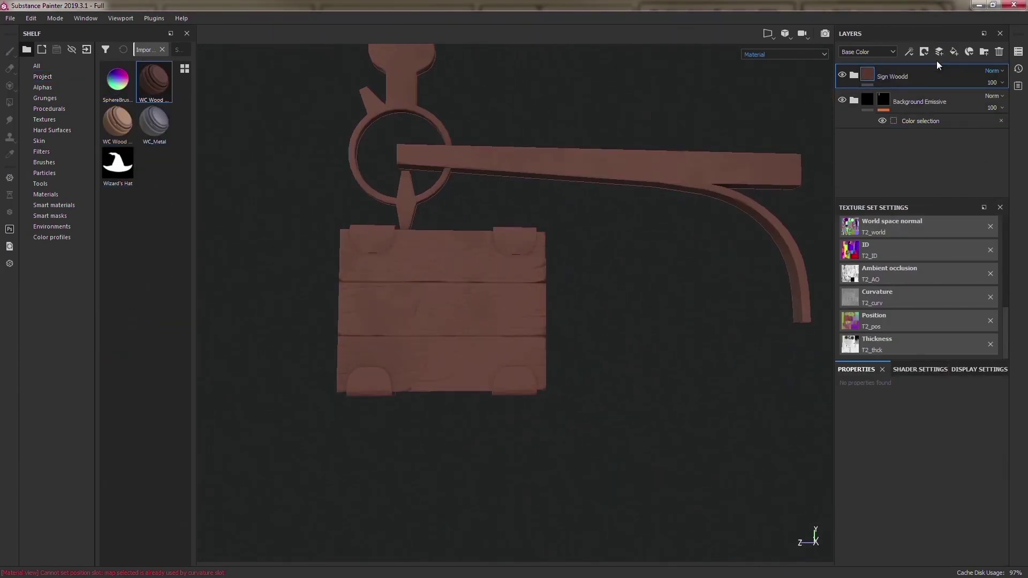
double_click(949, 73)
text(S)
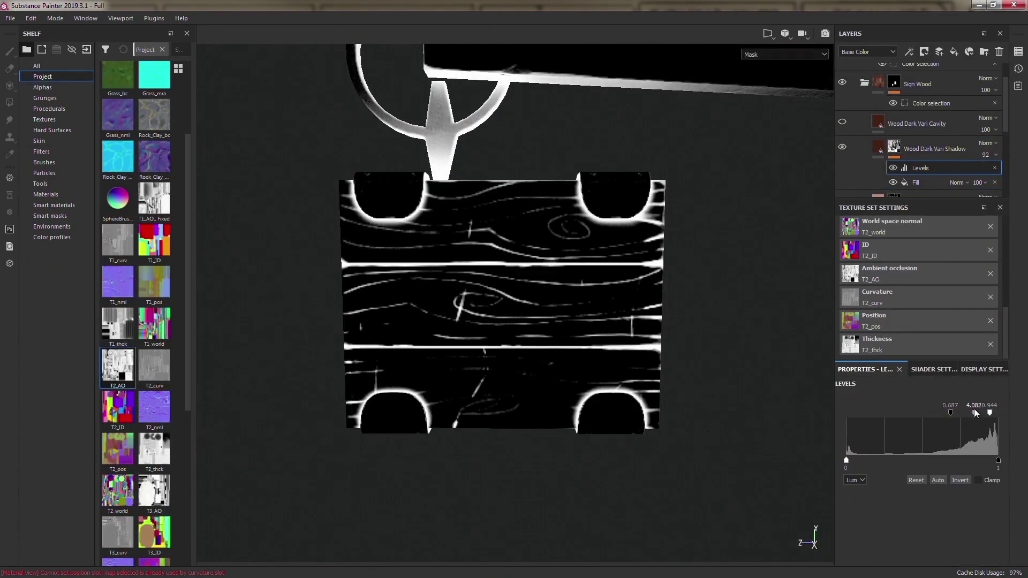
- Add a grayscale fill to the Wood Dark Vari Cavity mask and choose a hard brush for the Shadow layer
right_click(884, 117)
click(891, 124)
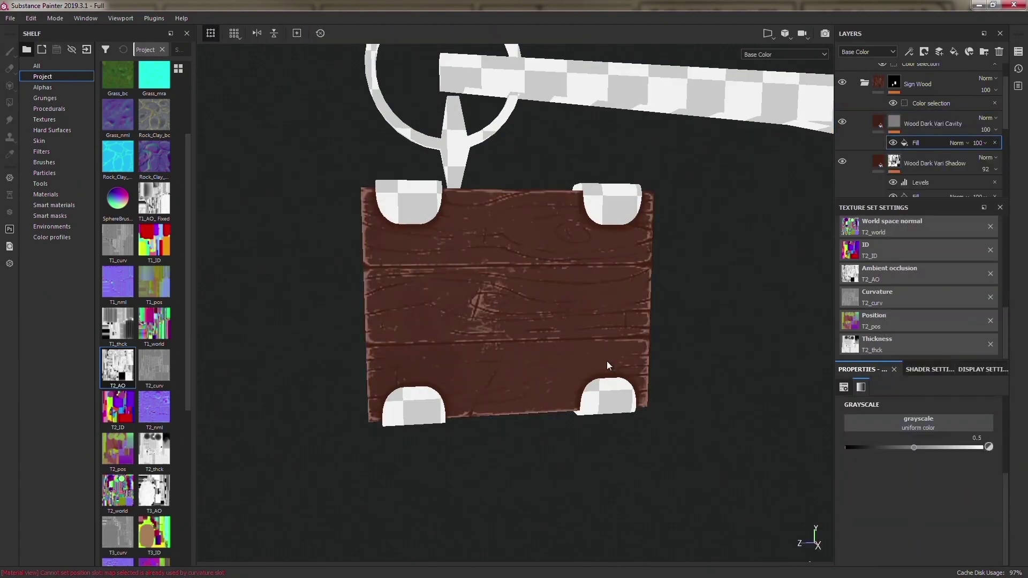
click(870, 128)
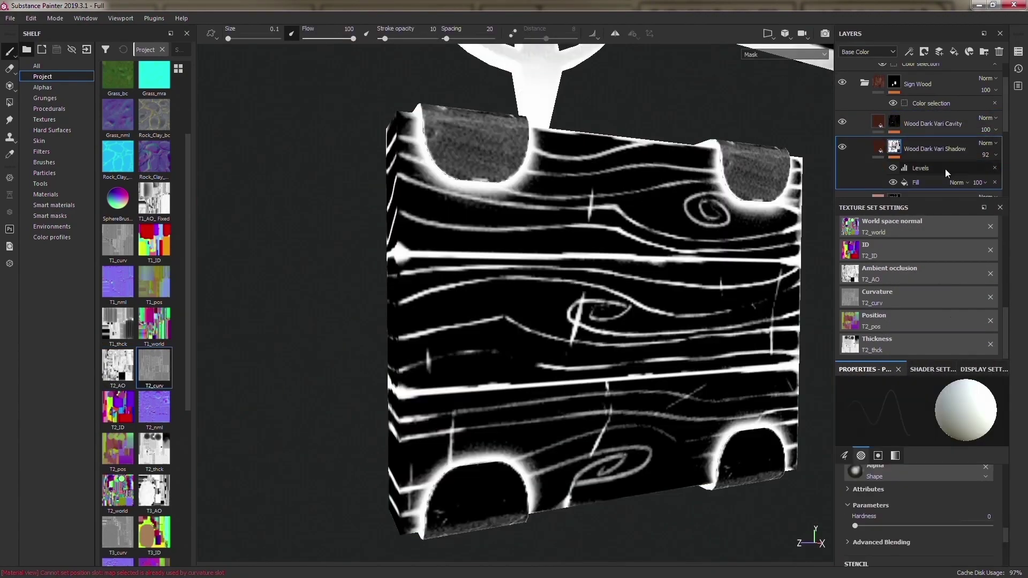
click(899, 156)
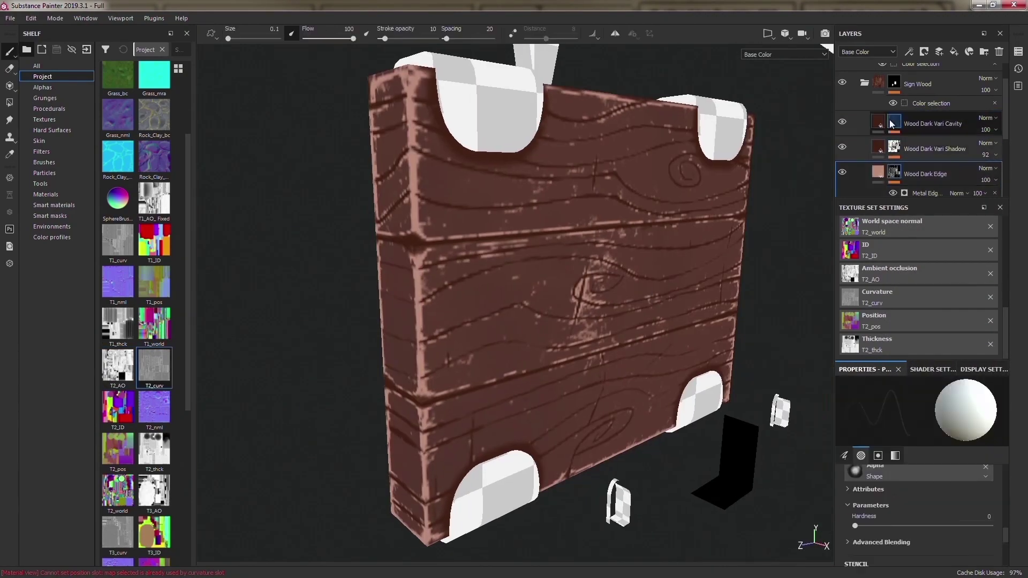
click(118, 289)
scroll(402, 291, up, 5)
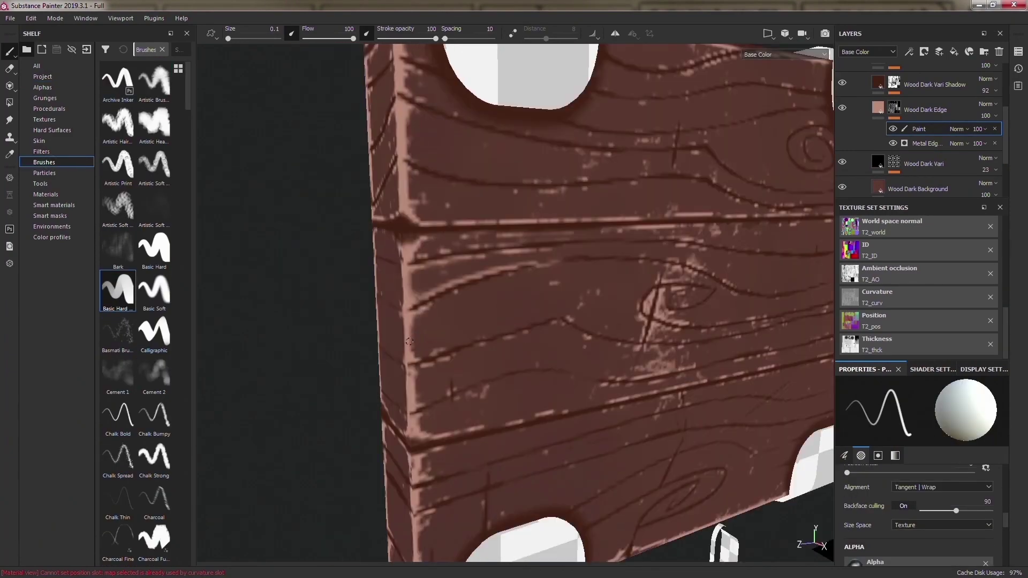
- Bring the sign board face-on and begin sketching the hat outline at its centre
mouse_move(409, 341)
alt+mouse_down()
mouse_move(476, 270)
mouse_move(348, 367)
mouse_move(482, 322)
mouse_move(575, 402)
mouse_move(444, 346)
alt+mouse_up()
scroll(574, 402, up, 3)
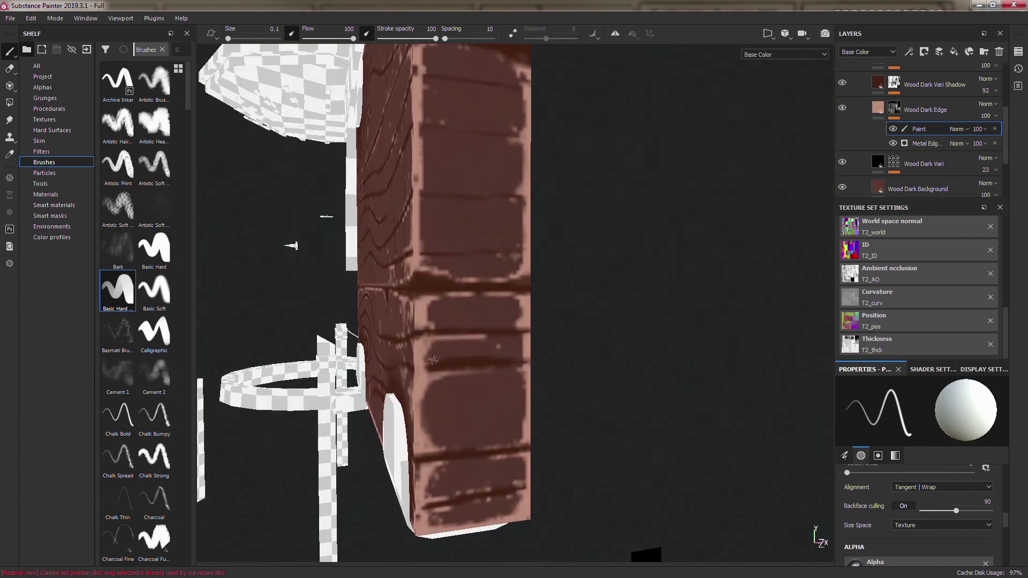
mouse_move(326, 216)
alt+mouse_down()
mouse_move(660, 384)
mouse_move(610, 316)
alt+mouse_up()
mouse_move(551, 291)
alt+mouse_down()
mouse_move(499, 347)
mouse_move(488, 475)
alt+mouse_up()
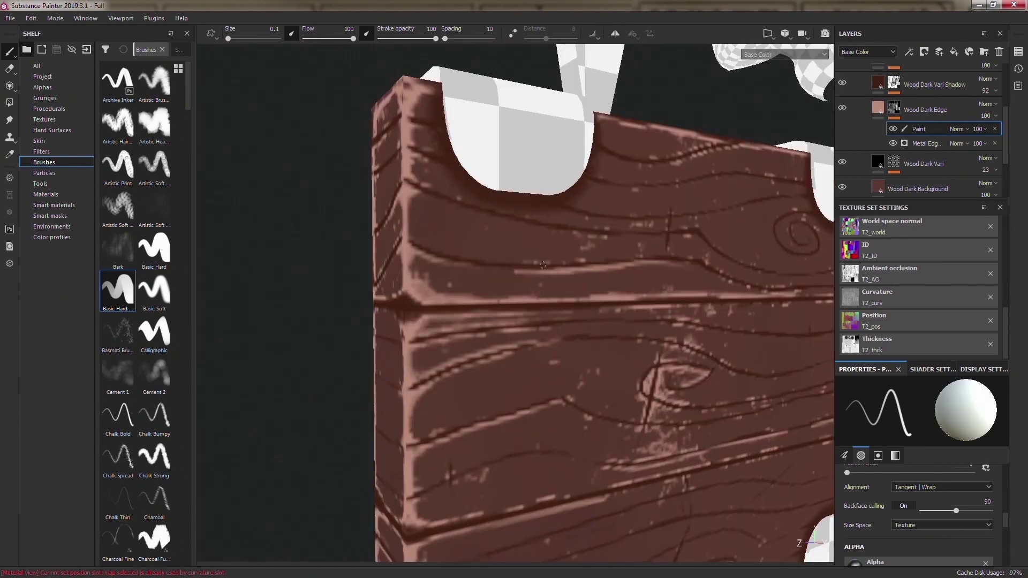
mouse_move(759, 402)
alt+mouse_down()
mouse_move(601, 356)
mouse_move(506, 402)
mouse_move(463, 338)
alt+mouse_up()
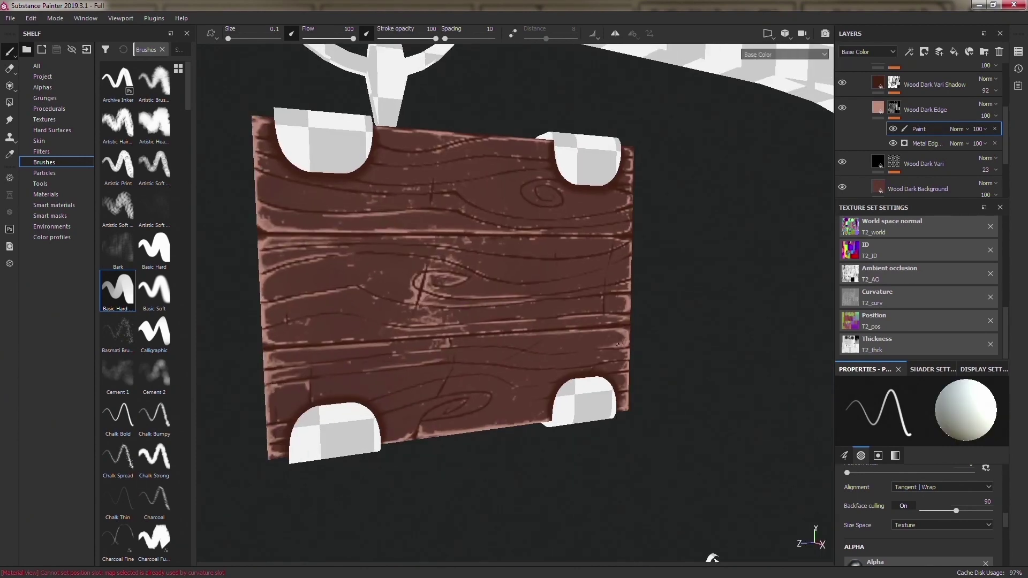
scroll(560, 335, up, 3)
mouse_move(560, 336)
alt+mouse_down()
mouse_move(615, 343)
mouse_move(712, 332)
alt+mouse_up()
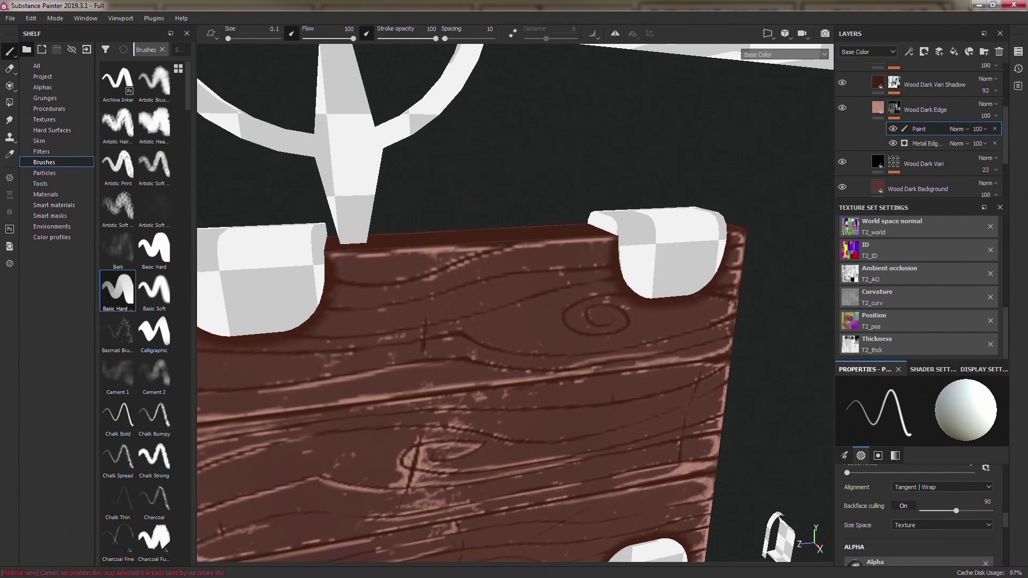
scroll(639, 352, up, 3)
scroll(638, 352, down, 3)
mouse_move(639, 352)
alt+mouse_down()
mouse_move(275, 275)
mouse_move(470, 417)
mouse_move(442, 328)
alt+mouse_up()
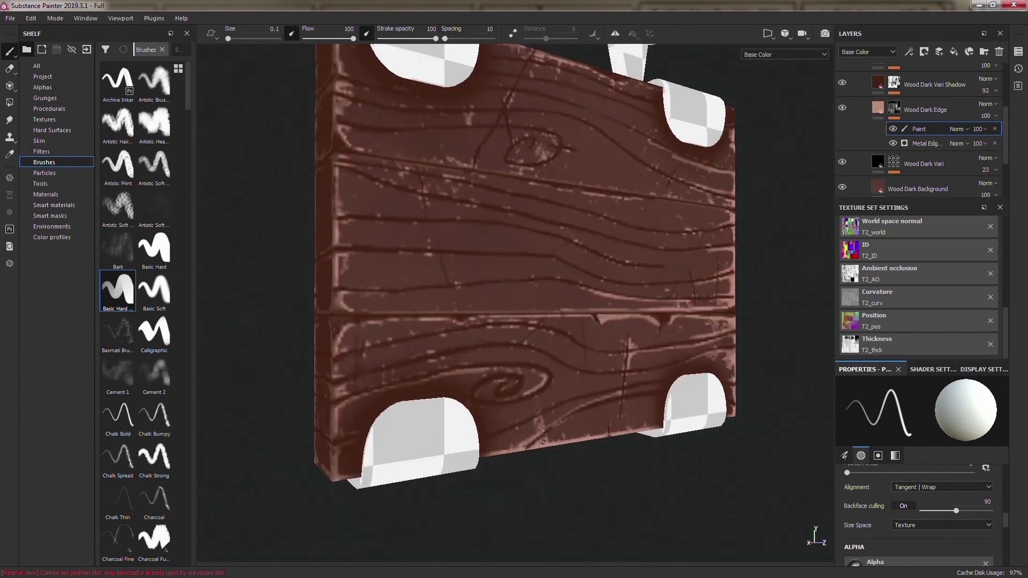
- Continue the hat outline, checking the board's left edge and hanger ring
alt+drag(344, 420, 500, 358)
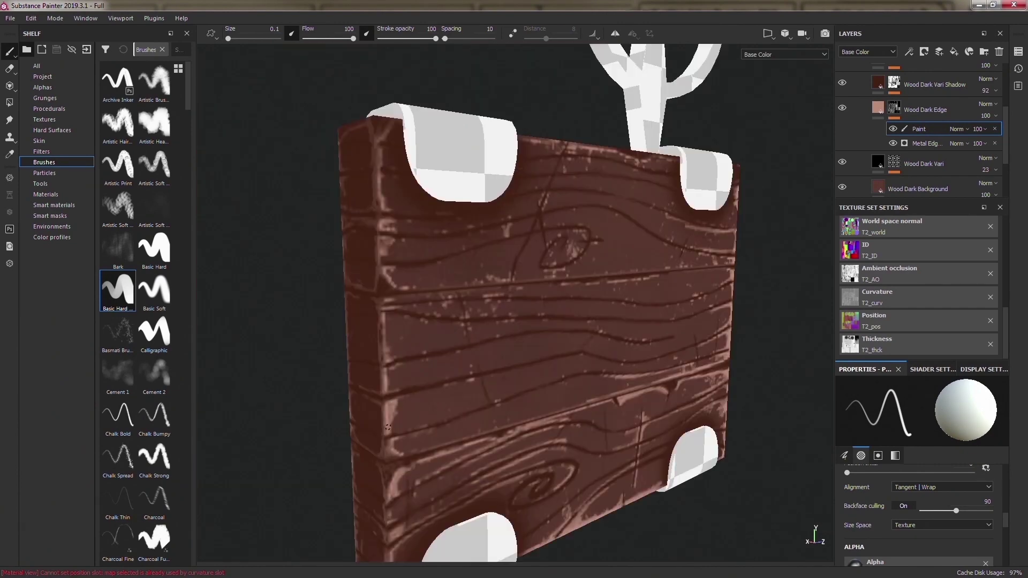
alt+drag(314, 419, 466, 383)
scroll(466, 384, down, 5)
scroll(711, 330, up, 5)
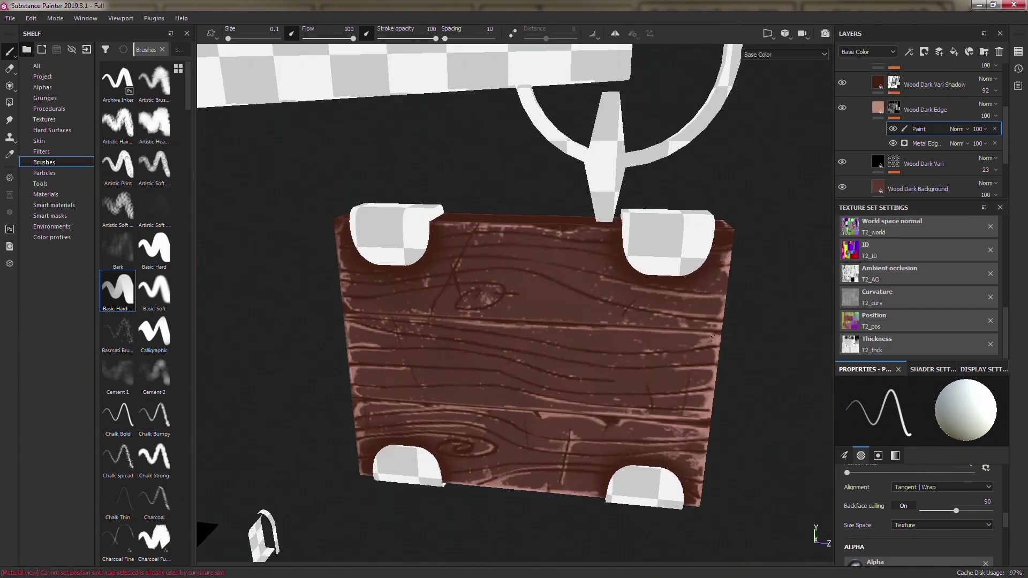
alt+drag(711, 330, 468, 412)
alt+drag(357, 324, 452, 376)
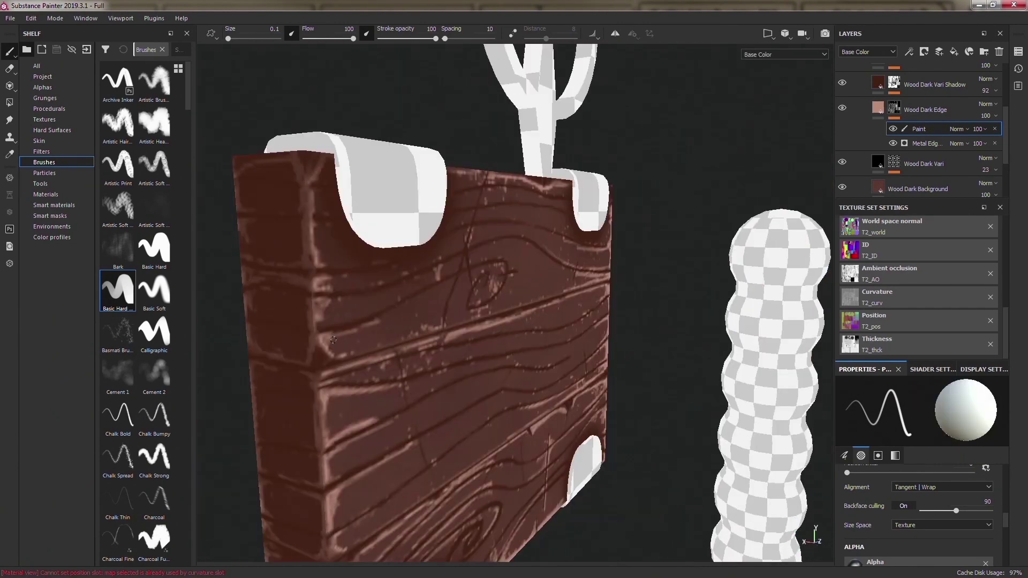
alt+drag(446, 326, 423, 47)
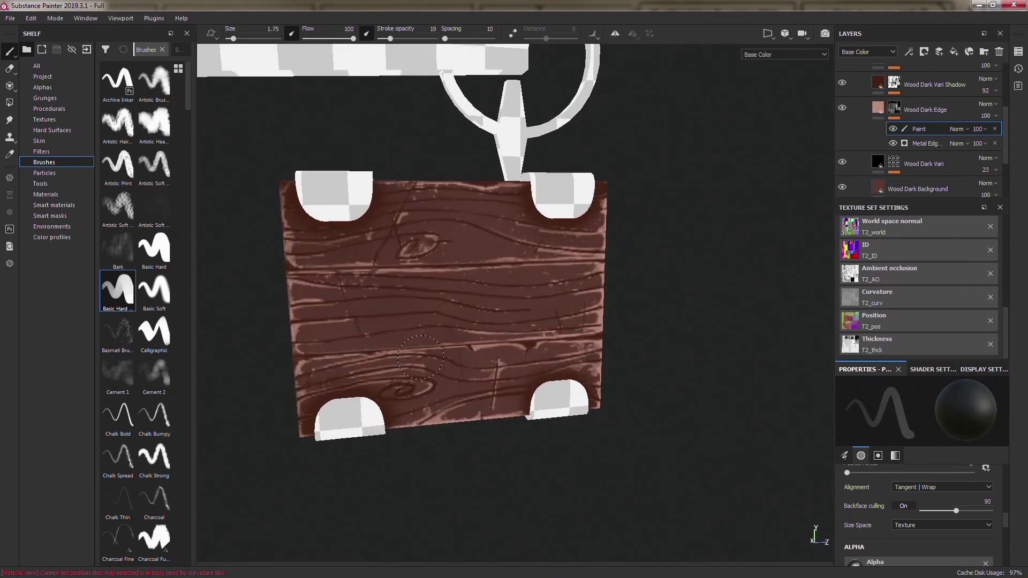
alt+drag(396, 369, 102, 305)
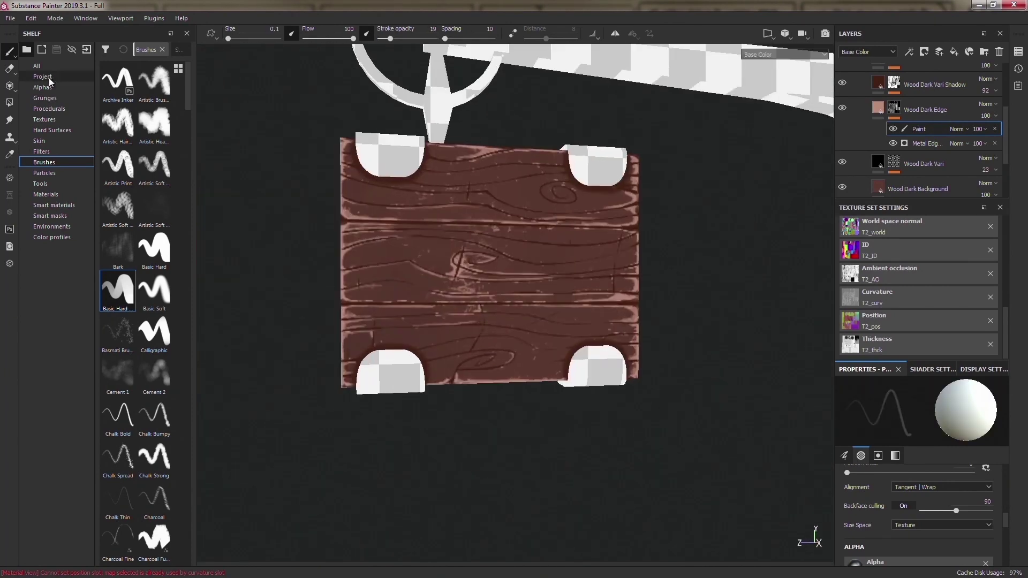
- Choose an alpha stamp and refine the hat emblem outline on the sign
click(42, 87)
mouse_move(407, 321)
alt+mouse_down()
mouse_move(384, 45)
mouse_move(620, 248)
alt+mouse_up()
alt+drag(440, 229, 580, 328)
mouse_move(375, 393)
alt+mouse_down()
mouse_move(666, 401)
mouse_move(536, 348)
mouse_move(306, 316)
alt+mouse_up()
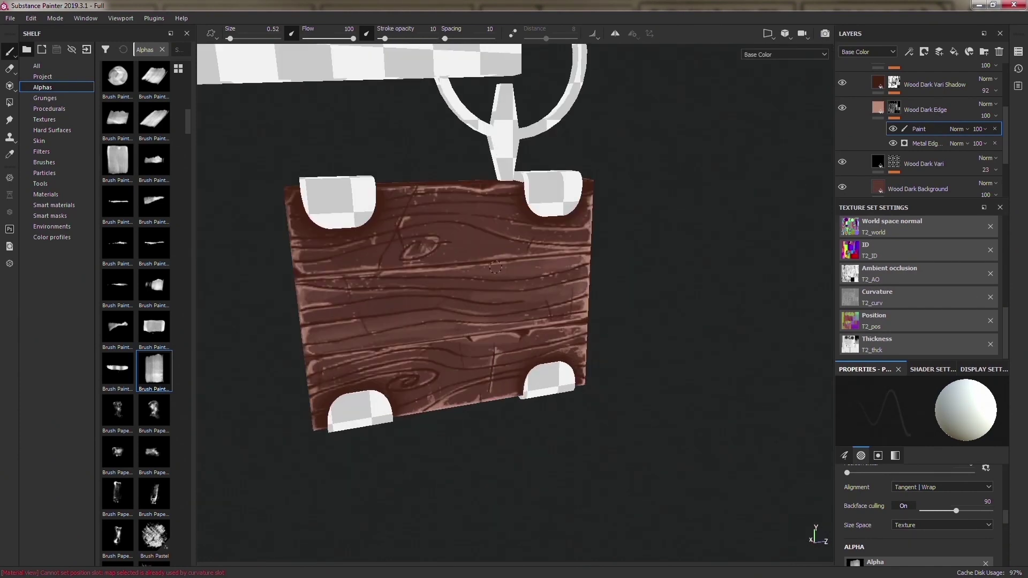
alt+drag(562, 264, 824, 177)
scroll(955, 168, up, 3)
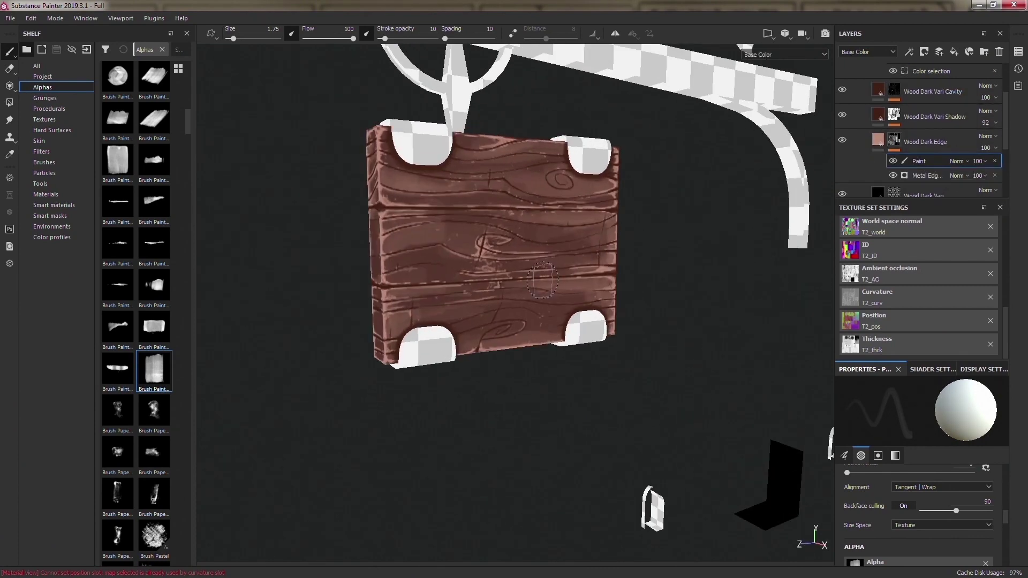
- Add a fill layer with a paint mask for the hat emblem and raise it in the stack
click(953, 51)
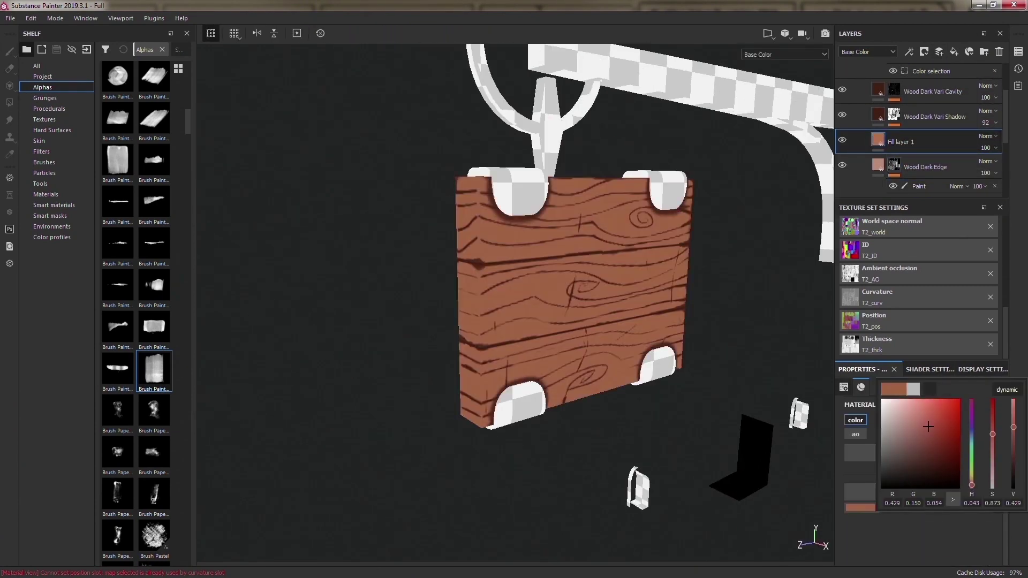
click(919, 364)
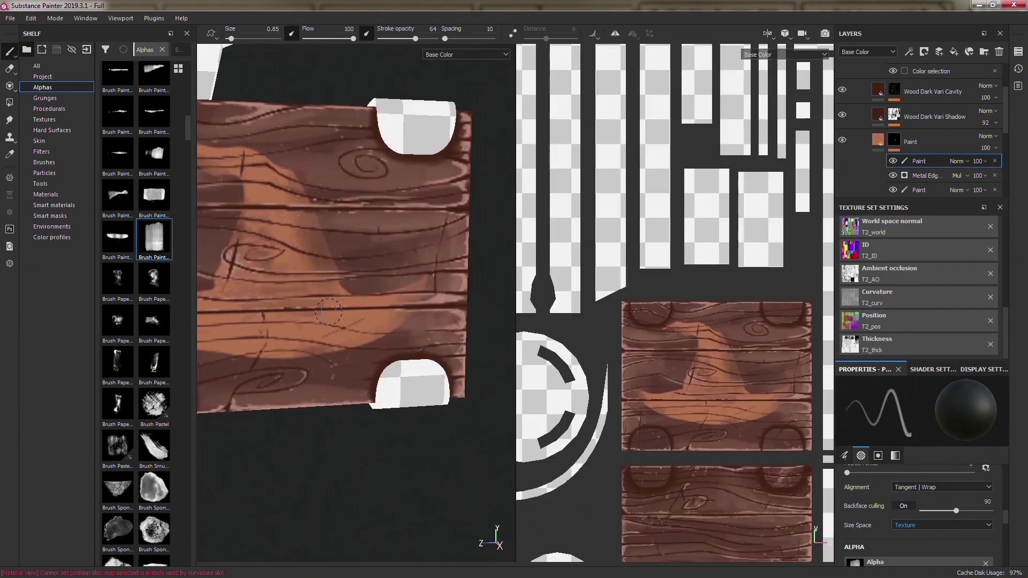
mouse_move(947, 118)
mouse_down()
mouse_move(935, 170)
mouse_move(897, 142)
mouse_up()
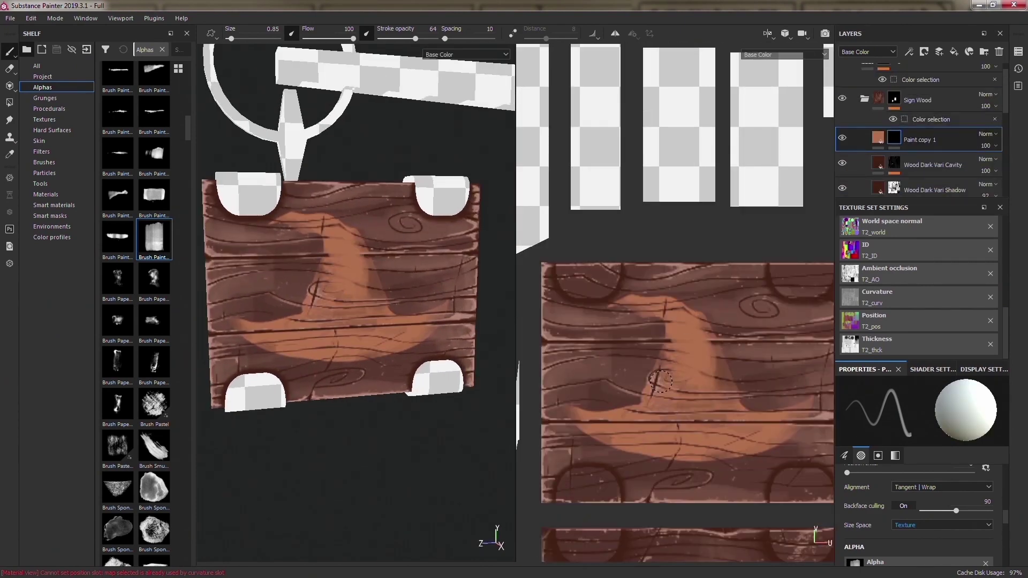
scroll(709, 399, down, 2)
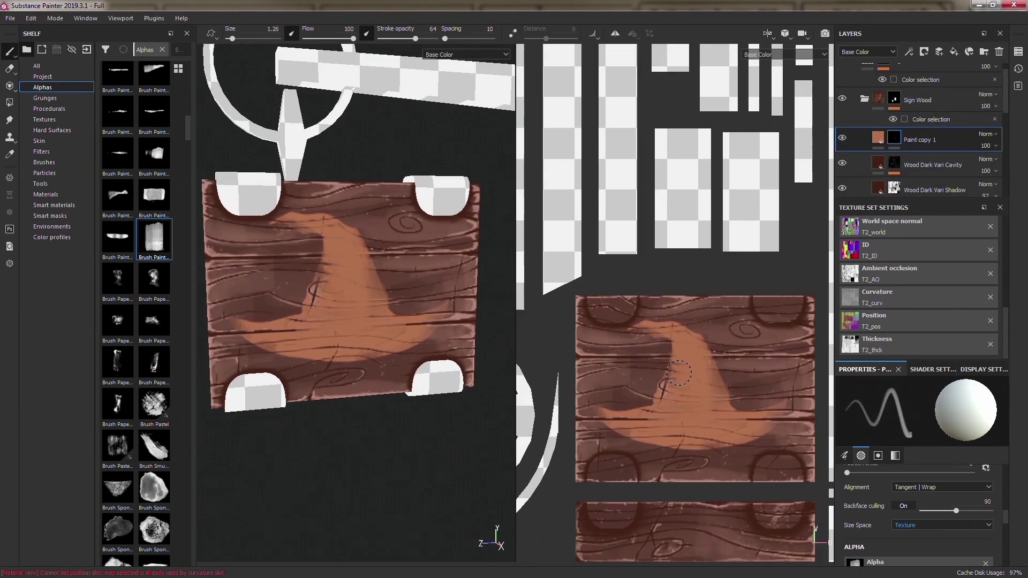
alt+right_drag(635, 407, 686, 448)
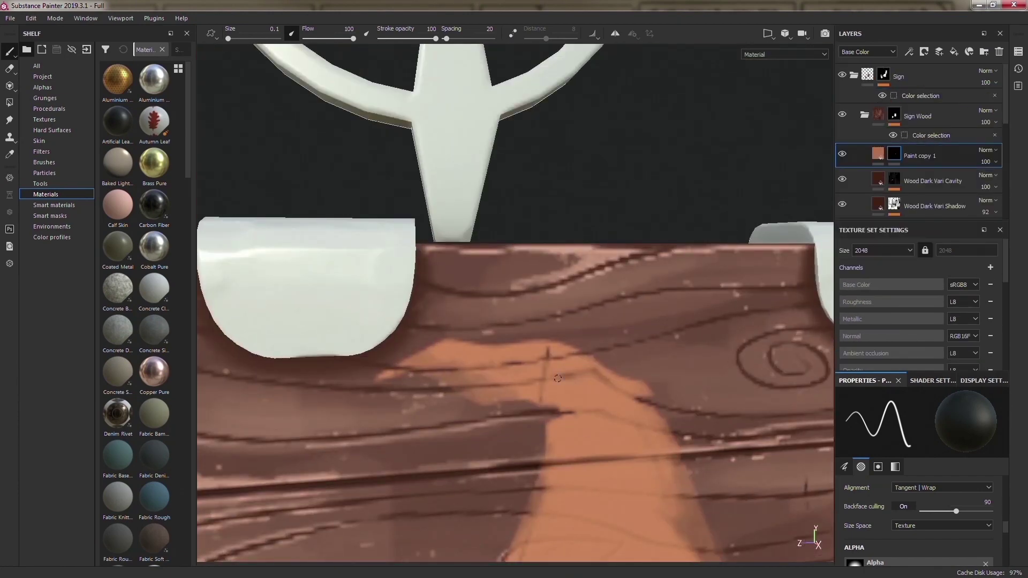
- Collapse Sign Wood, expand WC_Metal, and bring the bracket and ring into close view
click(863, 115)
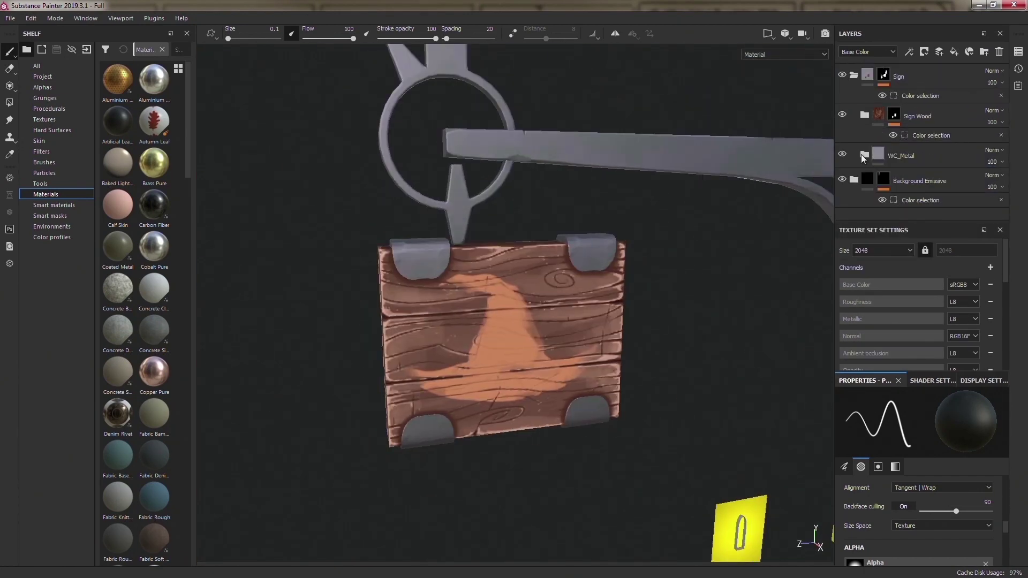
click(863, 156)
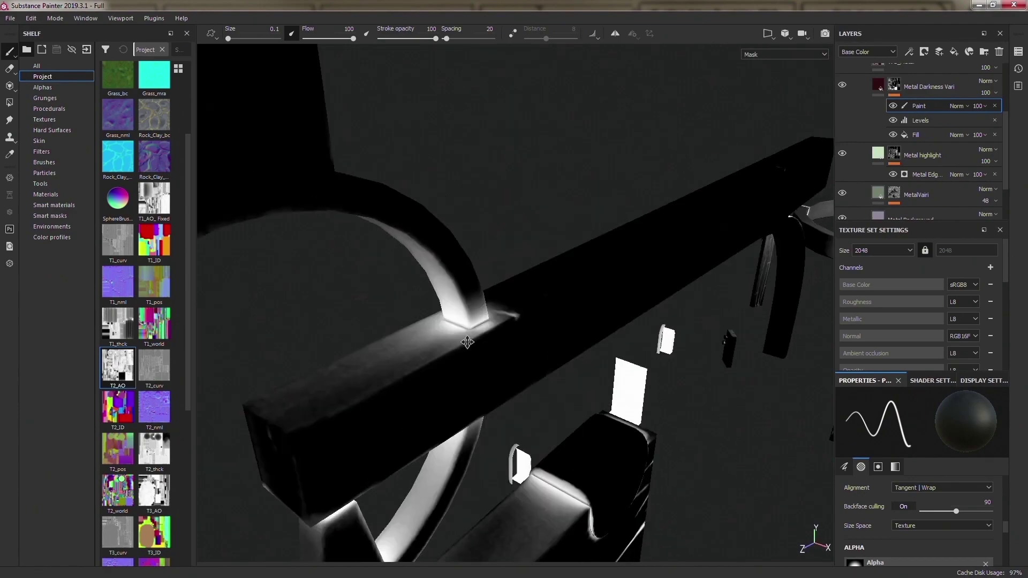
mouse_move(467, 342)
alt+mouse_down()
mouse_move(432, 390)
mouse_move(551, 160)
mouse_move(535, 187)
alt+mouse_up()
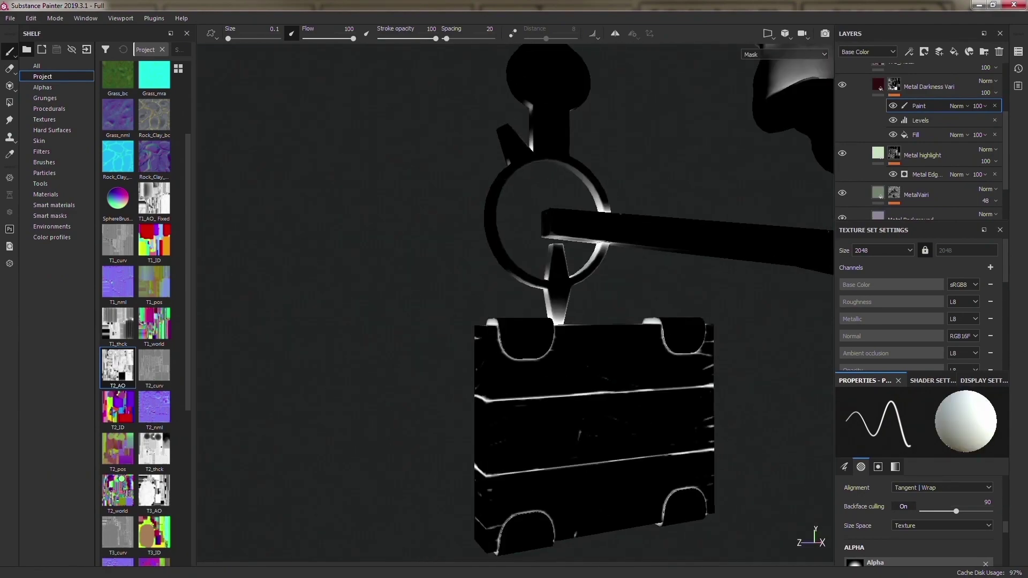
alt+drag(592, 414, 474, 252)
- Inspect the bracket, metal bar, bulb and ring up close in base-colour and material views
mouse_move(418, 378)
alt+mouse_down()
mouse_move(583, 469)
mouse_move(472, 351)
alt+mouse_up()
mouse_move(472, 351)
alt+right_down()
mouse_move(468, 165)
mouse_move(523, 465)
mouse_move(480, 262)
alt+right_up()
key(c)
mouse_move(480, 262)
alt+mouse_down()
mouse_move(410, 343)
mouse_move(534, 268)
mouse_move(555, 276)
mouse_move(439, 364)
alt+mouse_up()
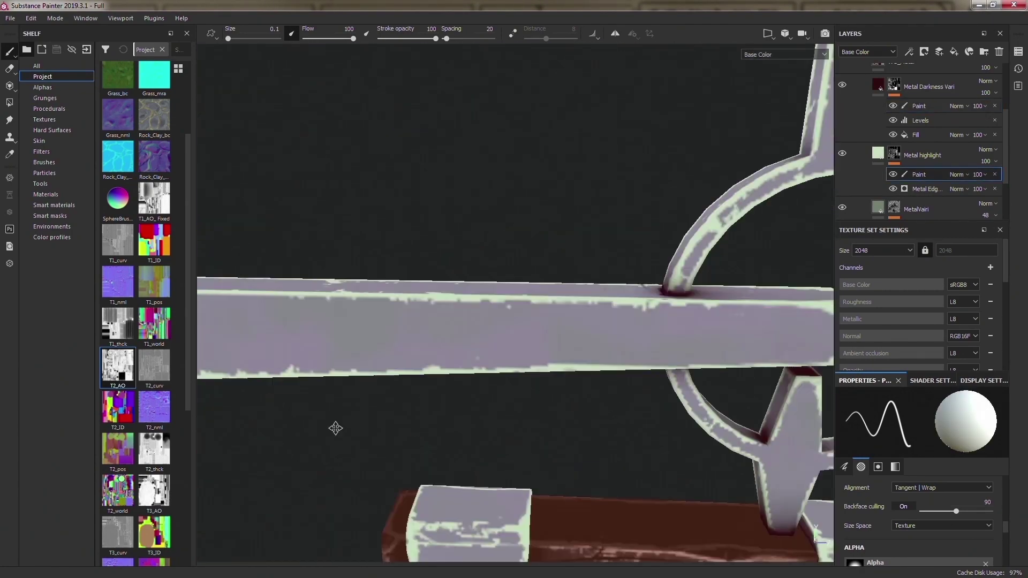
key(m)
alt+right_drag(439, 364, 400, 392)
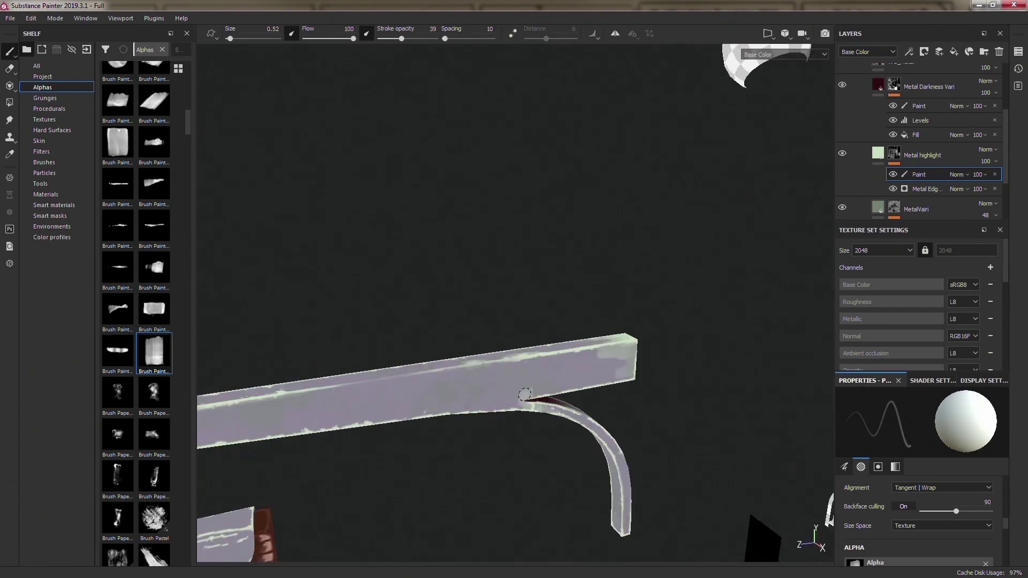
ctrl+alt+drag(531, 406, 448, 352)
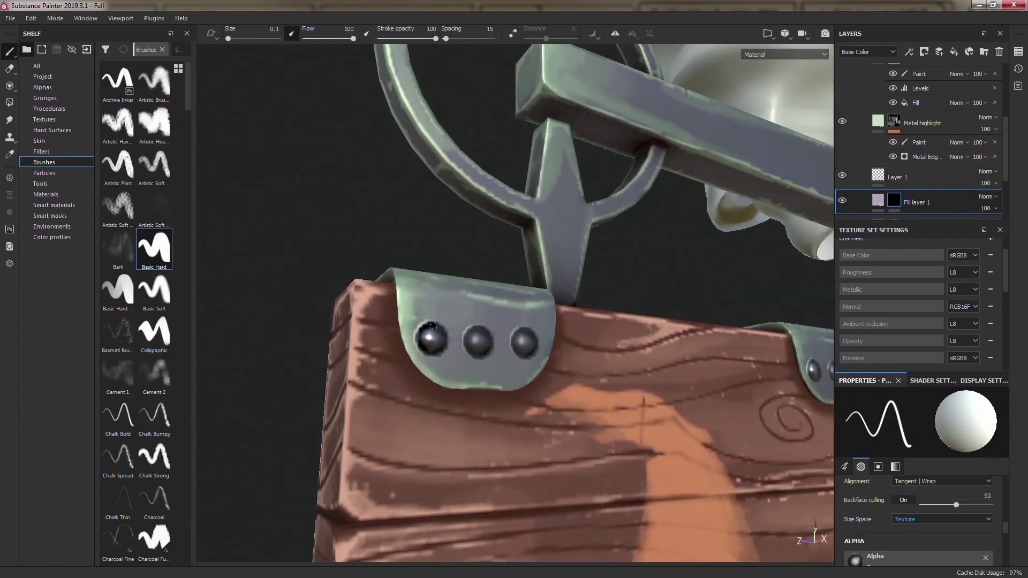
- Orbit to a close frontal view of the bracket's rivets
alt+drag(432, 325, 467, 361)
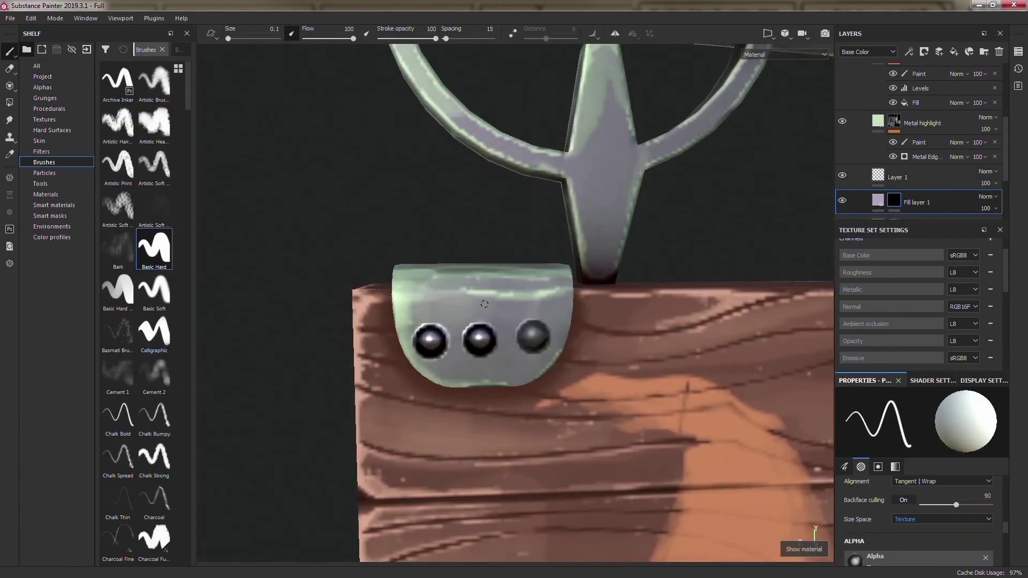
alt+drag(540, 356, 395, 354)
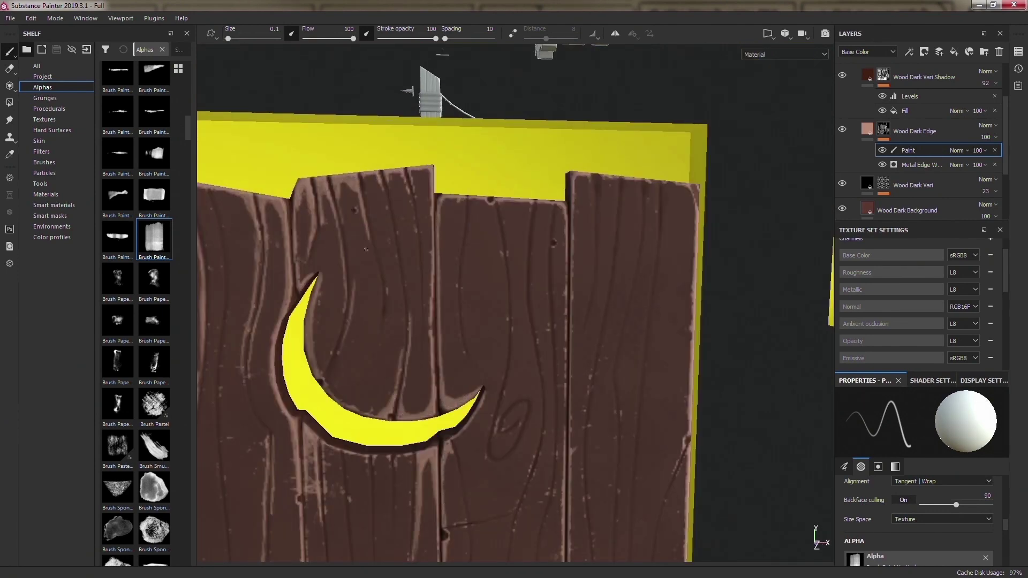
- Orbit and zoom around the front door planks and moon cutout
alt+drag(389, 282, 330, 196)
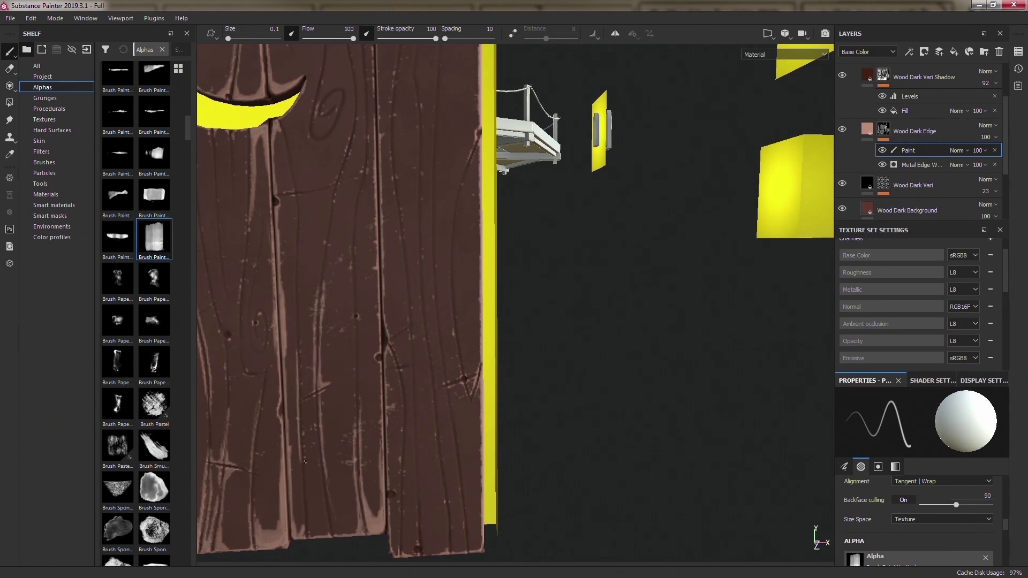
alt+drag(305, 462, 346, 309)
alt+drag(313, 411, 367, 281)
scroll(364, 331, up, 3)
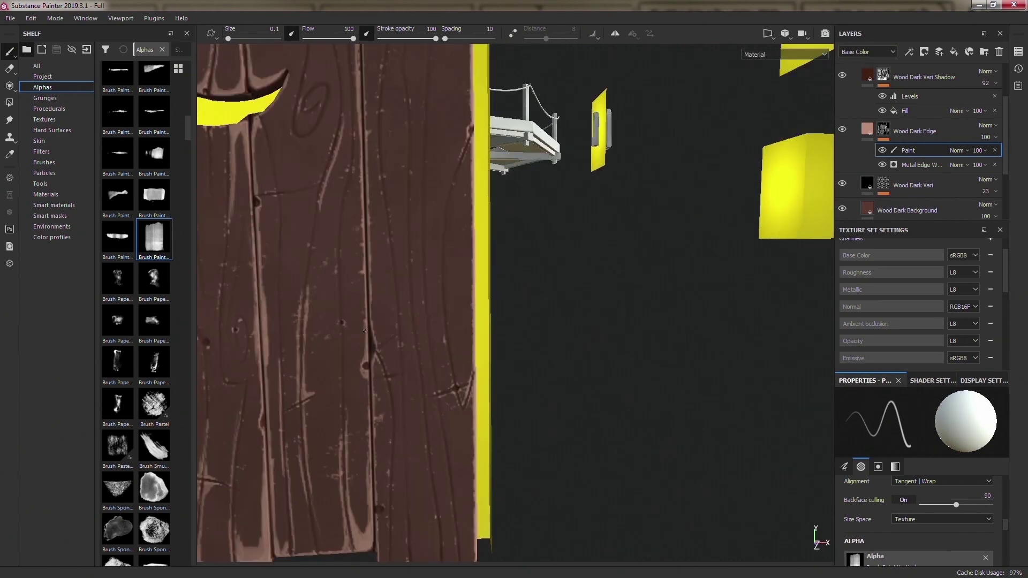
alt+drag(376, 449, 352, 369)
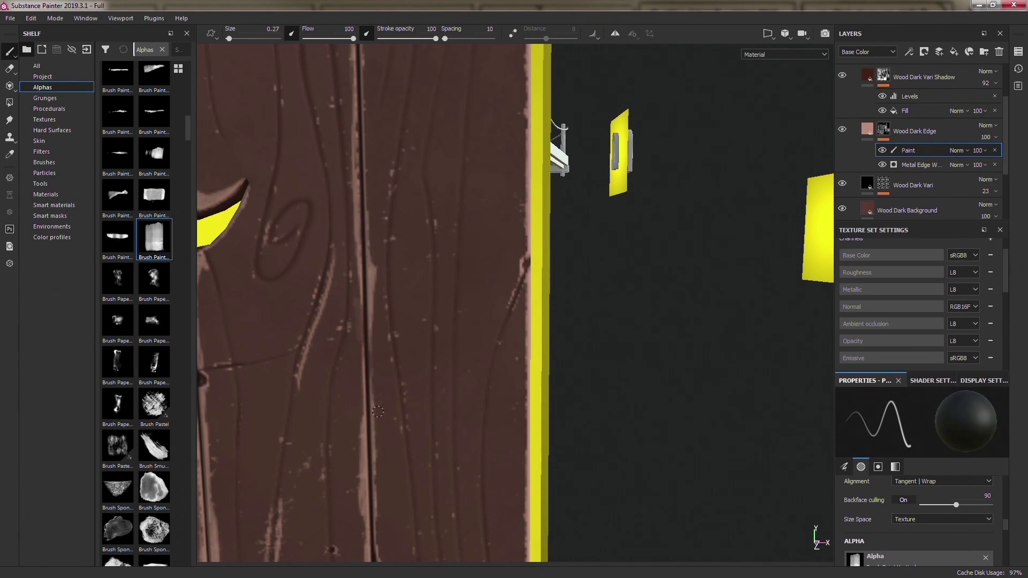
scroll(391, 302, down, 3)
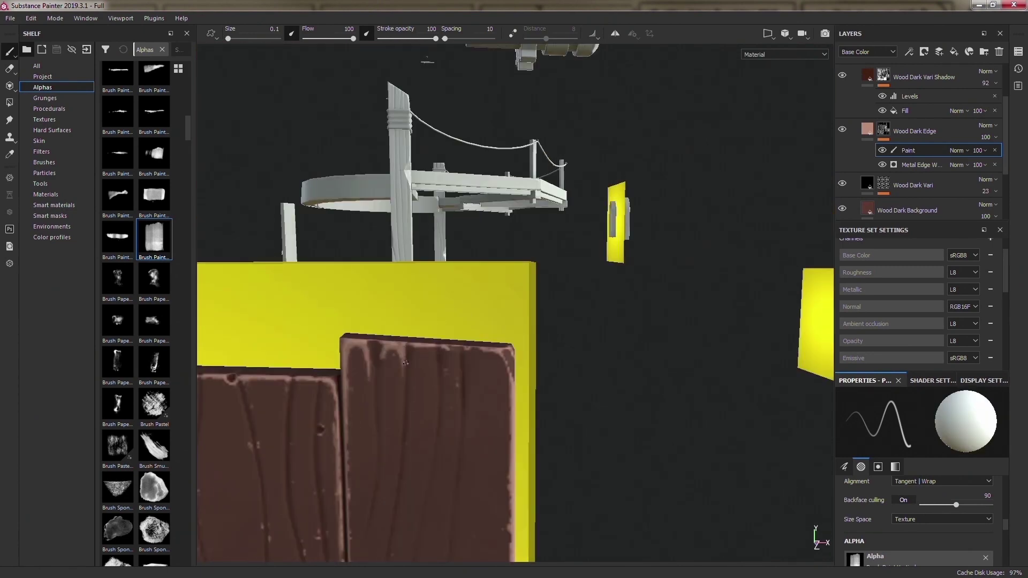
mouse_move(442, 354)
alt+mouse_down()
mouse_move(373, 399)
mouse_move(377, 343)
alt+mouse_up()
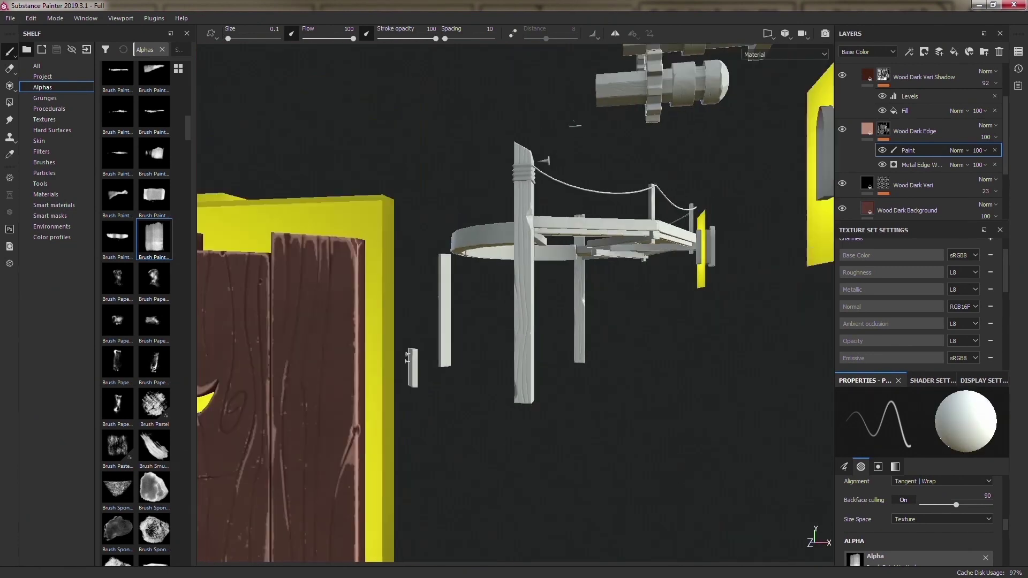
scroll(380, 329, up, 3)
alt+drag(459, 241, 452, 366)
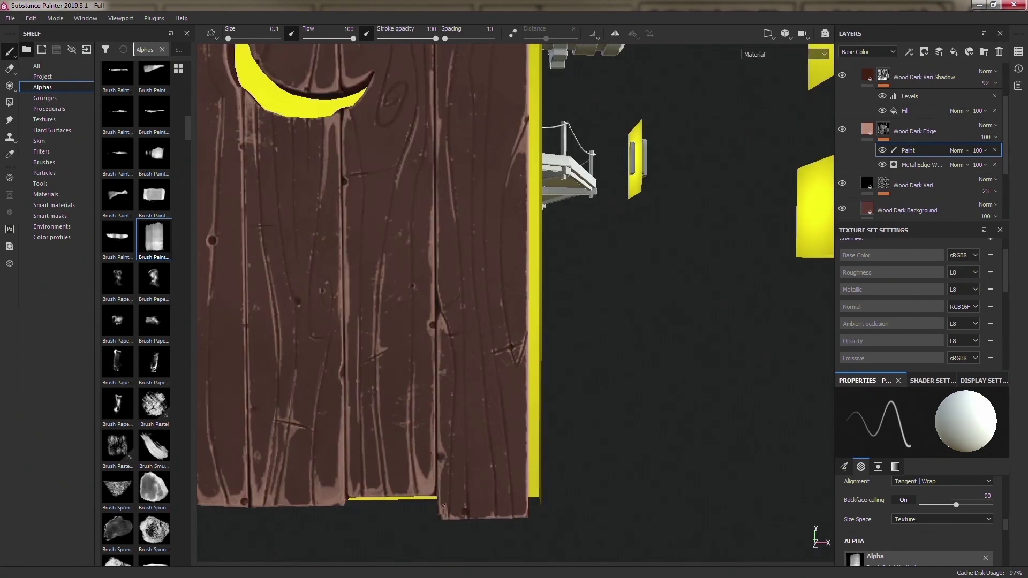
scroll(499, 412, up, 3)
- Review the door from several angles, zoom out to the whole scene, and save
mouse_move(351, 357)
alt+mouse_down()
mouse_move(437, 356)
mouse_move(417, 371)
mouse_move(474, 301)
mouse_move(417, 31)
alt+mouse_up()
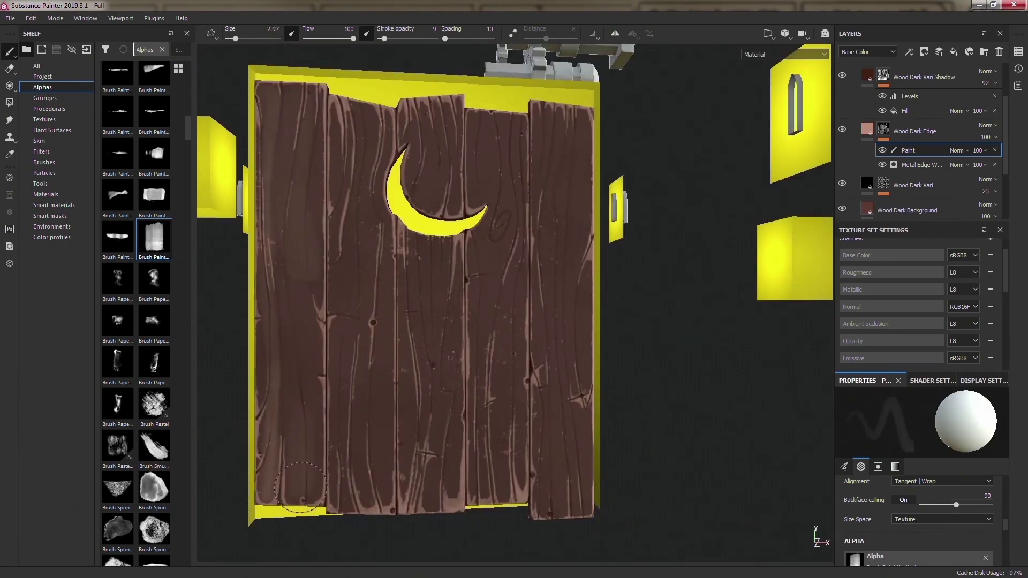
alt+drag(461, 270, 575, 131)
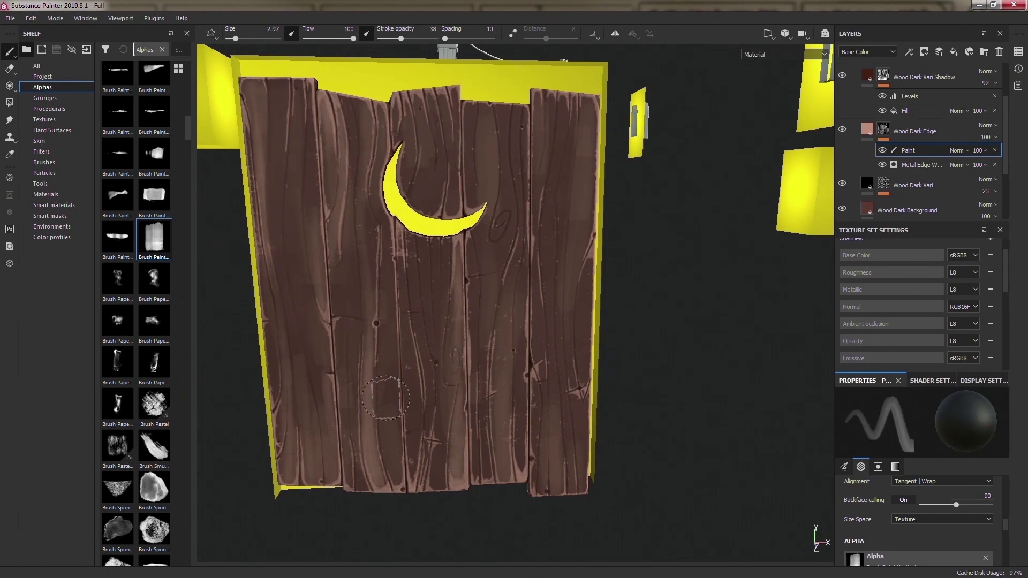
mouse_move(488, 136)
alt+mouse_down()
mouse_move(447, 458)
mouse_move(527, 360)
alt+mouse_up()
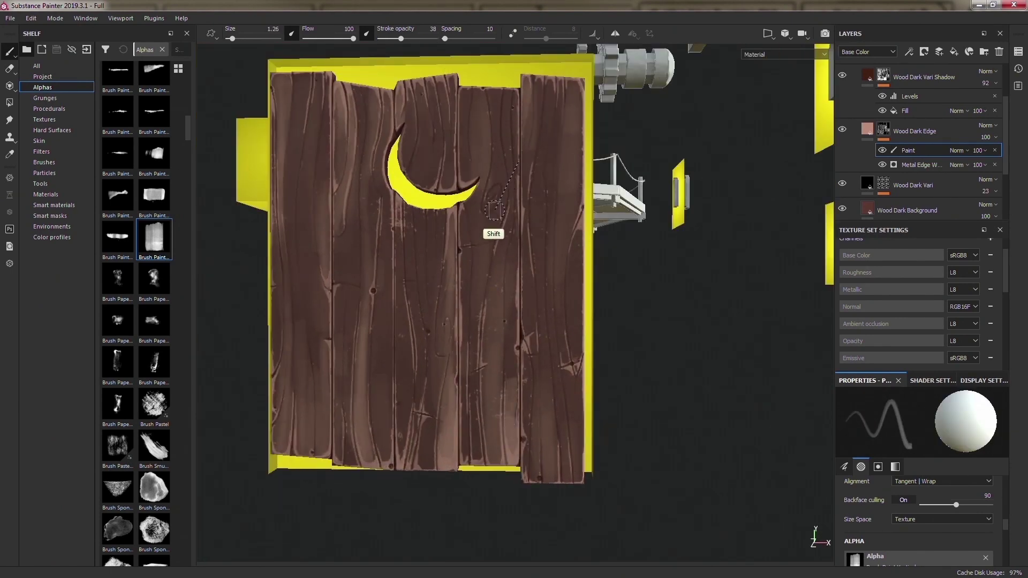
alt+drag(504, 187, 515, 366)
alt+drag(384, 60, 405, 335)
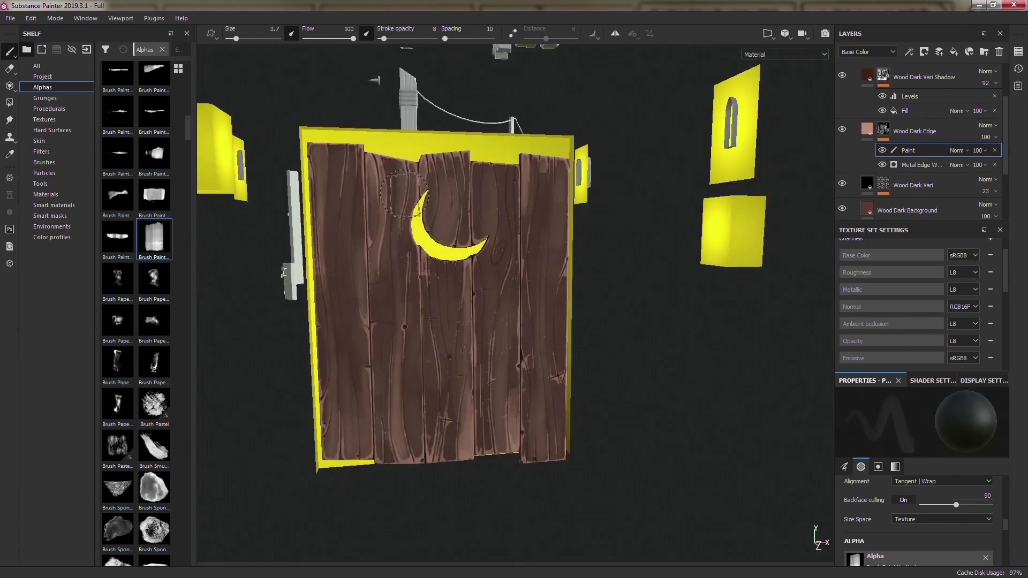
alt+drag(347, 415, 428, 375)
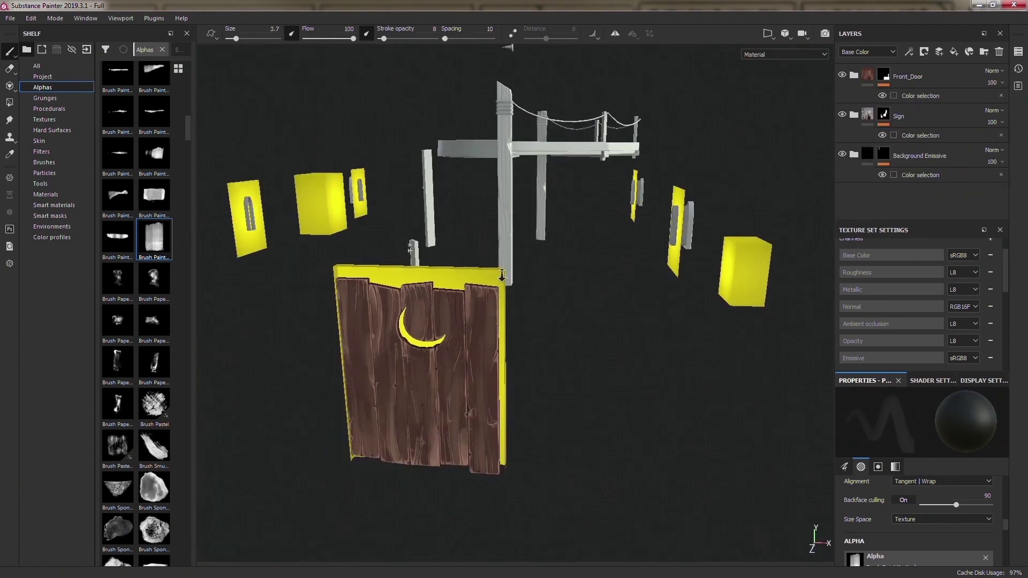
key(ctrl+s)
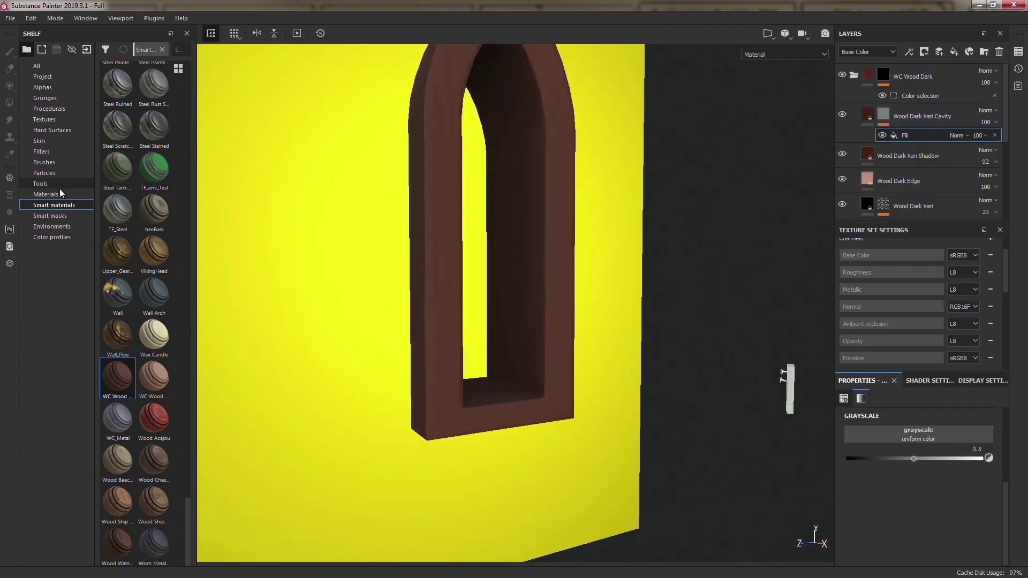
- Add a levels adjustment above the fill and frame the arched window from the front
click(950, 176)
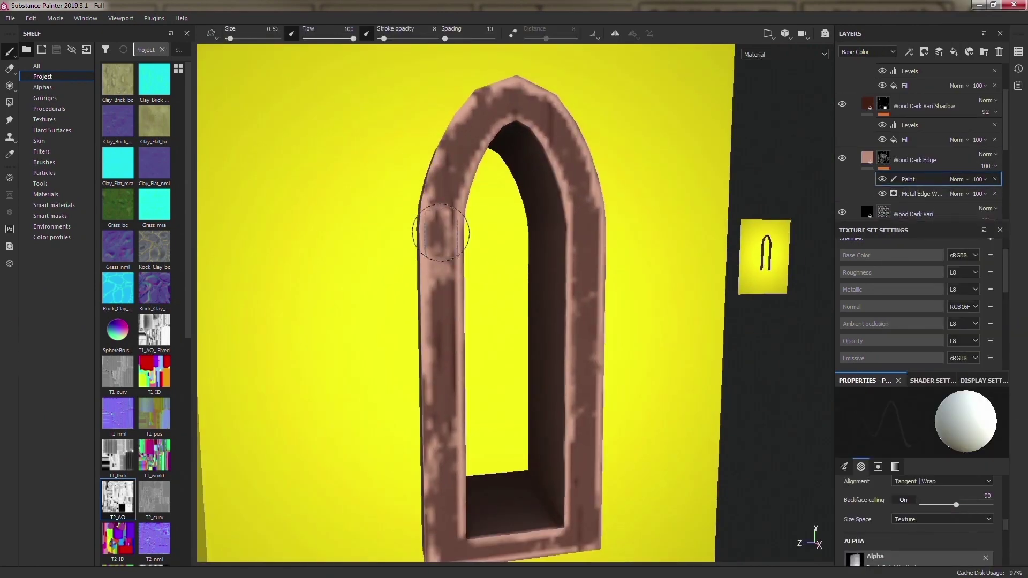
key(f)
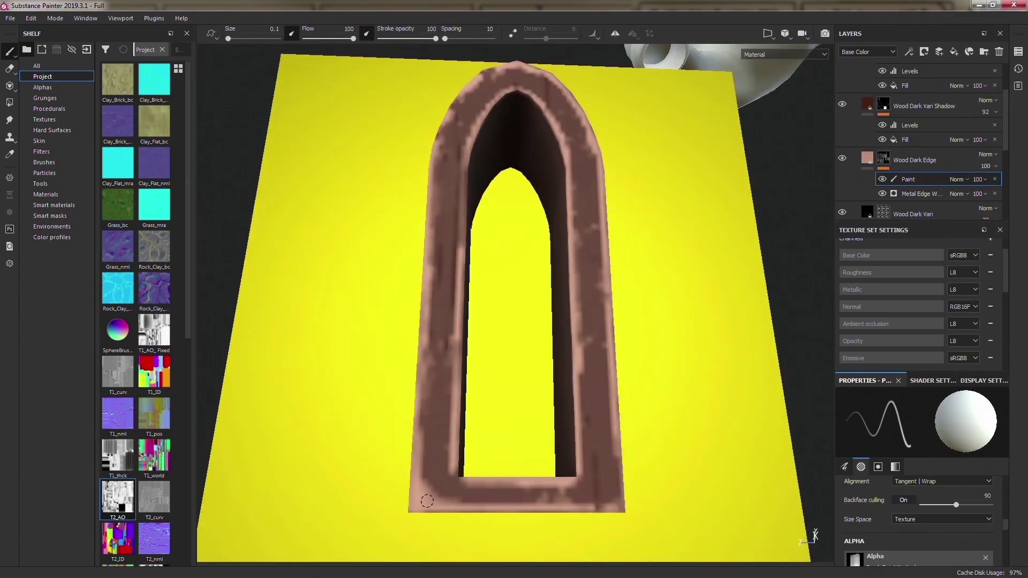
alt+shift+drag(475, 191, 333, 262)
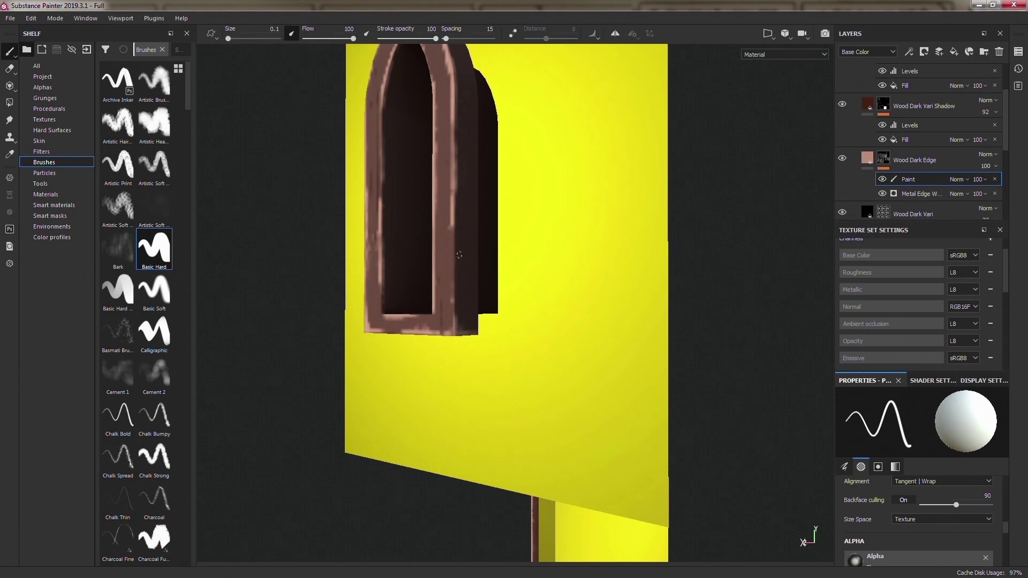